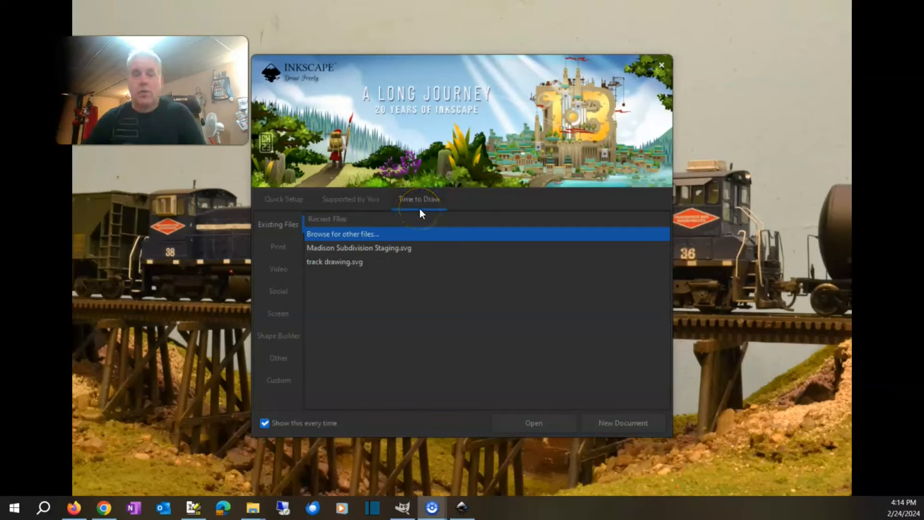
- Create a new document from the US Letter (Landscape) print template, 11 × 8.5 in
click(415, 195)
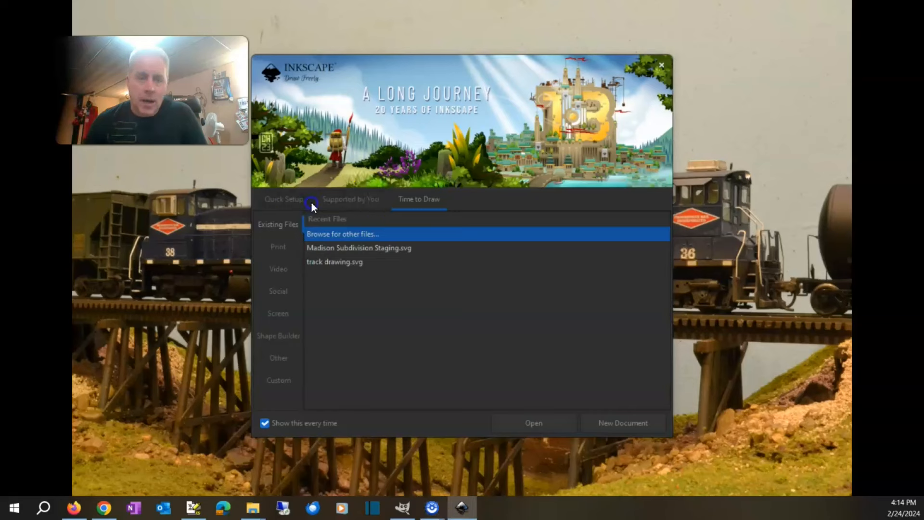
click(277, 201)
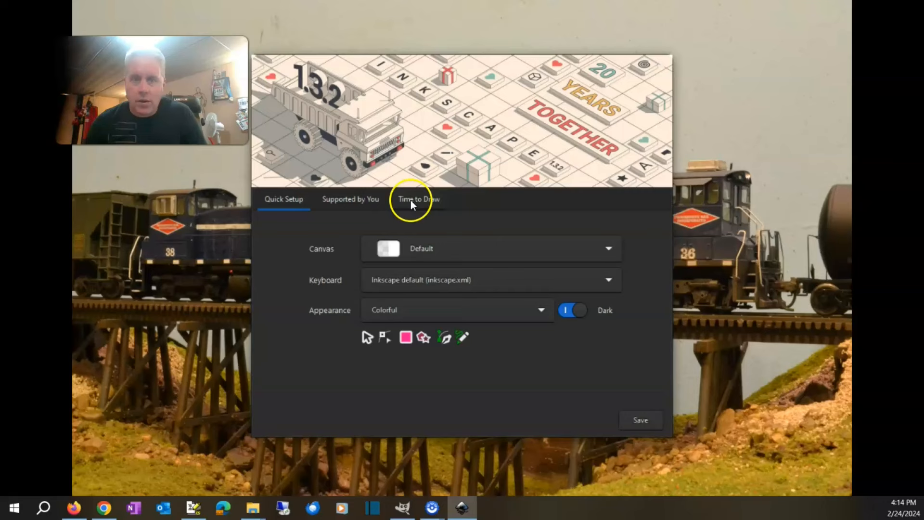
click(426, 199)
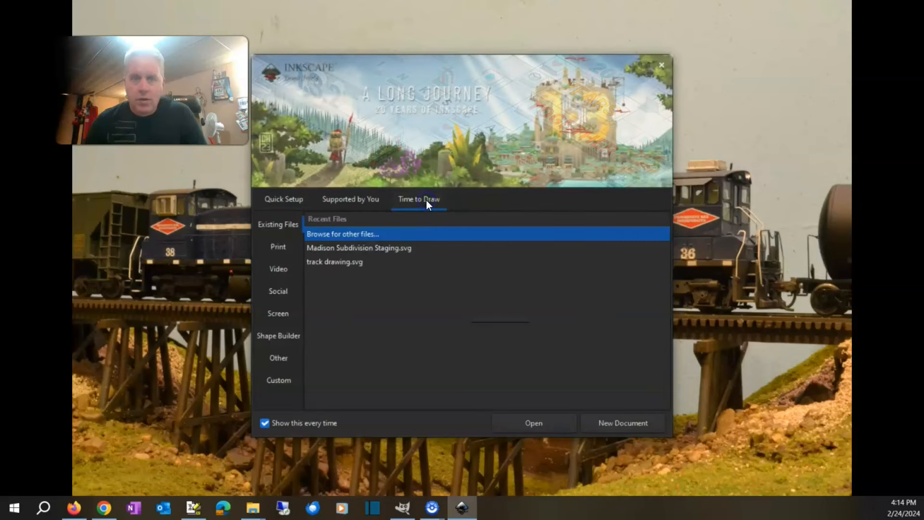
click(277, 247)
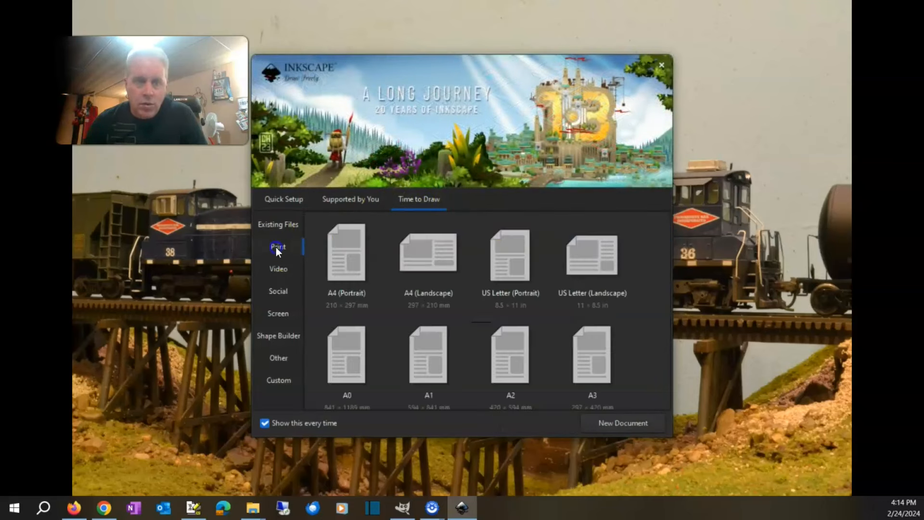
double_click(593, 255)
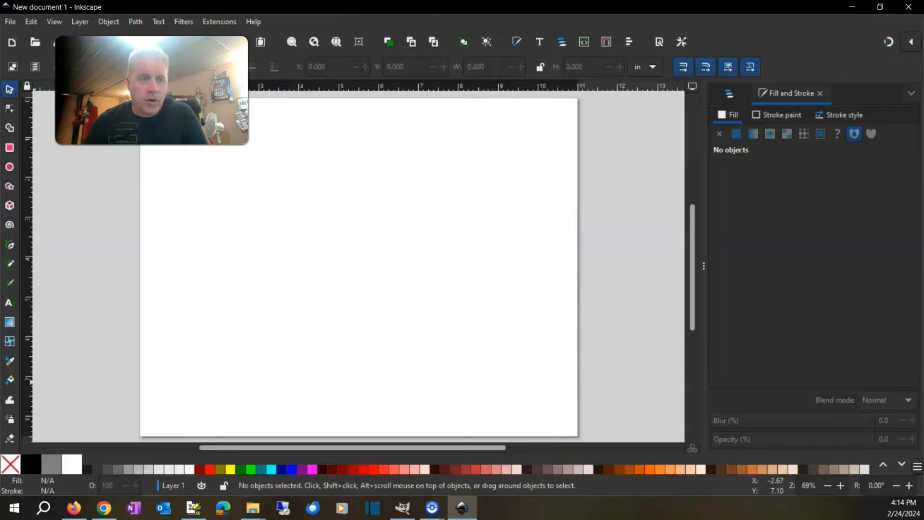
- Draw a nearly horizontal connector line about 10.7 in long across the lower part of the page
scroll(10, 296, down, 3)
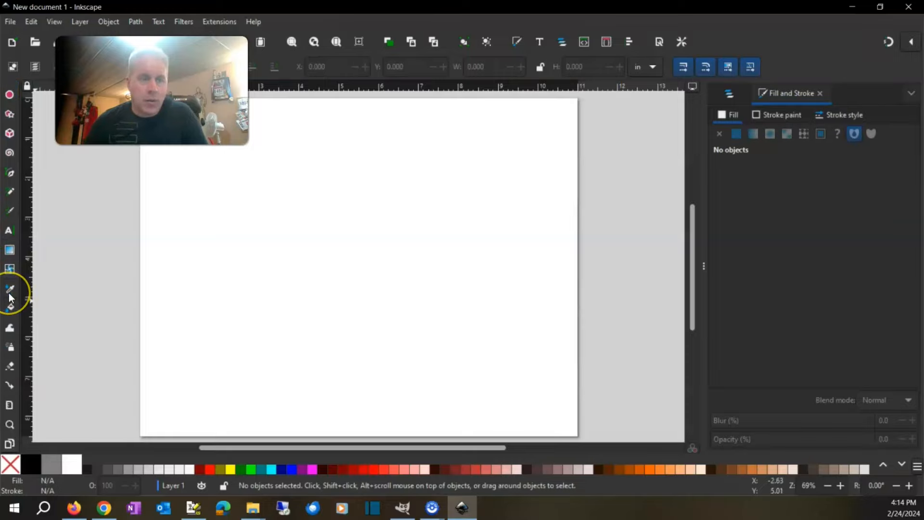
click(10, 385)
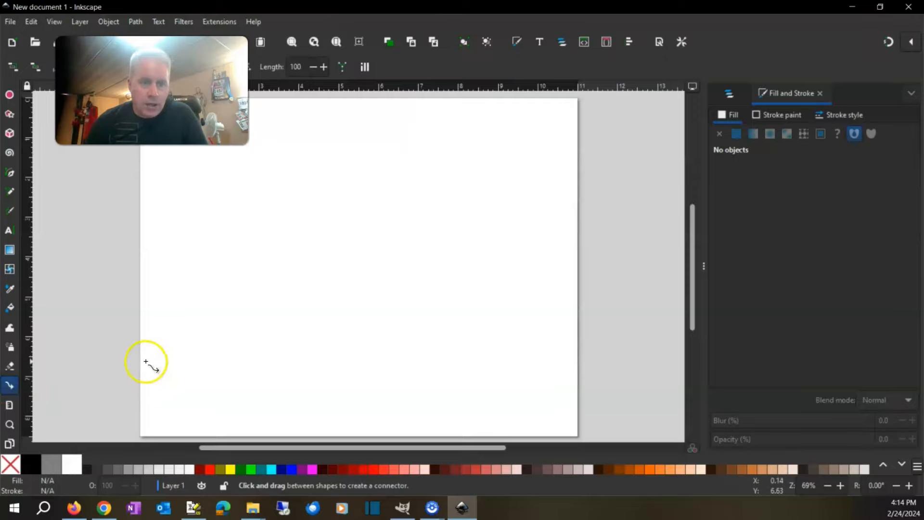
drag(140, 359, 570, 362)
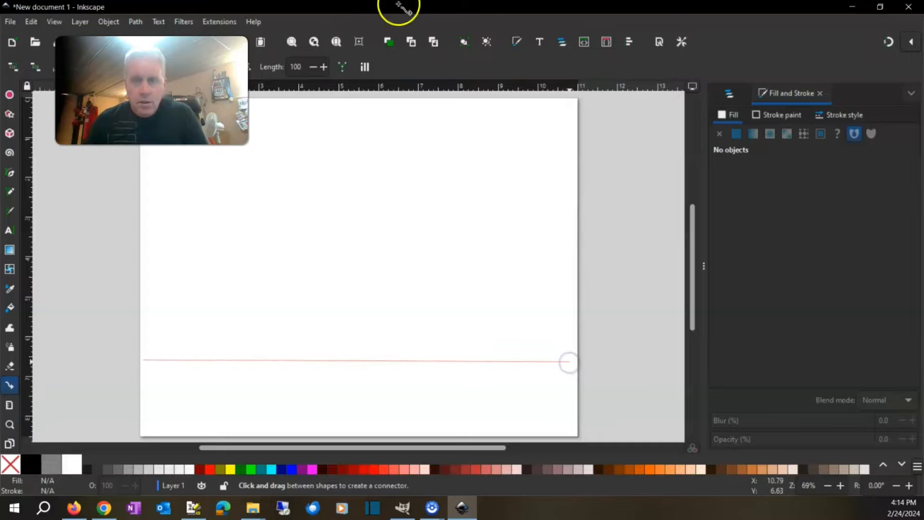
- Show the page grid and try to straighten the connector line by raising its right end slightly
click(28, 25)
mouse_move(42, 20)
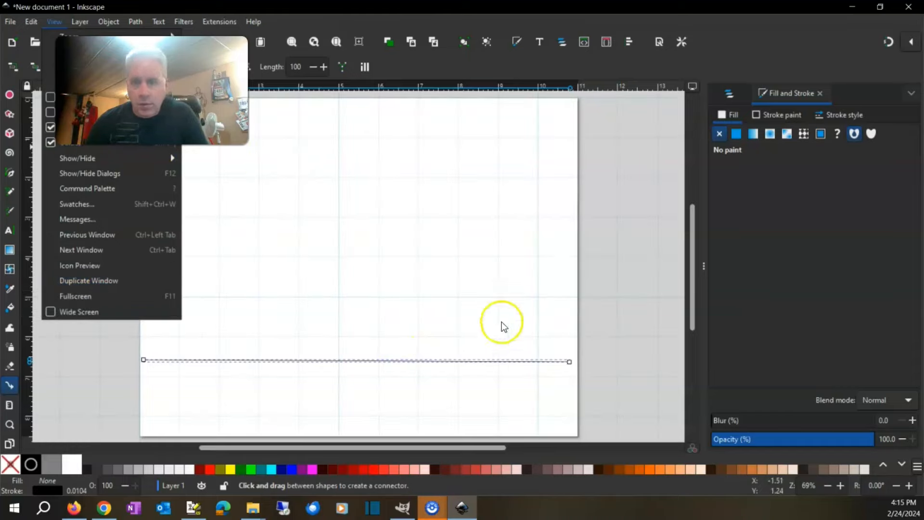
click(569, 361)
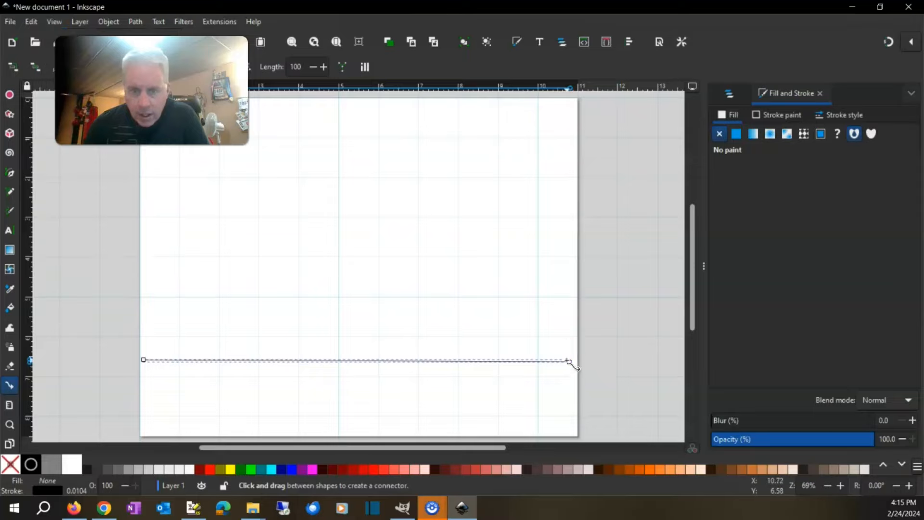
drag(569, 361, 567, 350)
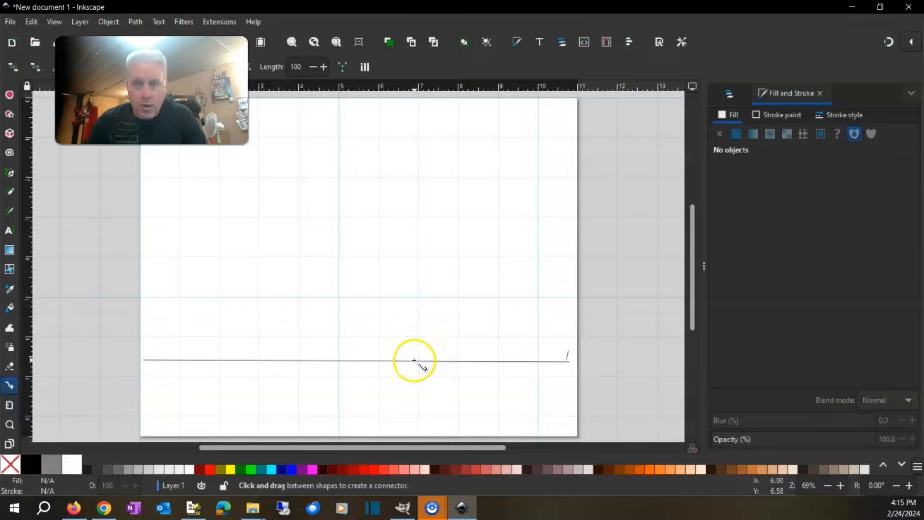
- Select the long connector line and set its stroke width to 5 mm
scroll(7, 135, up, 3)
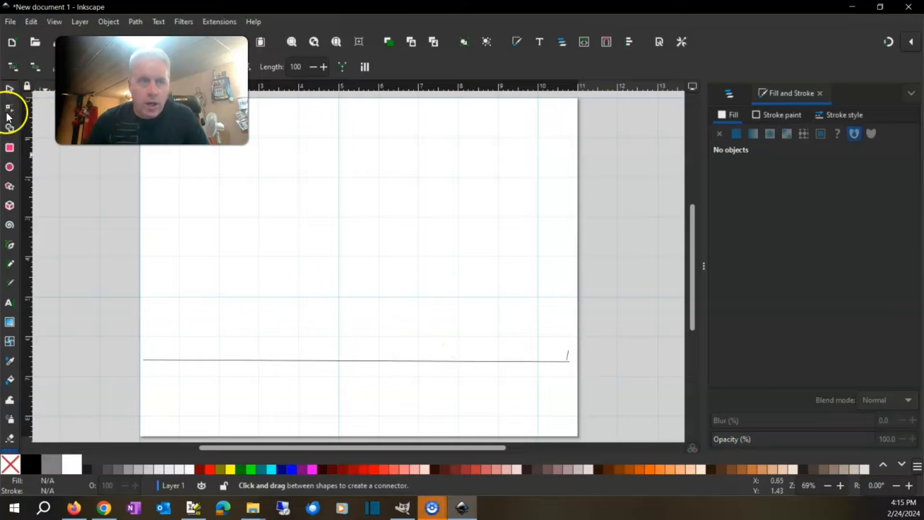
click(9, 89)
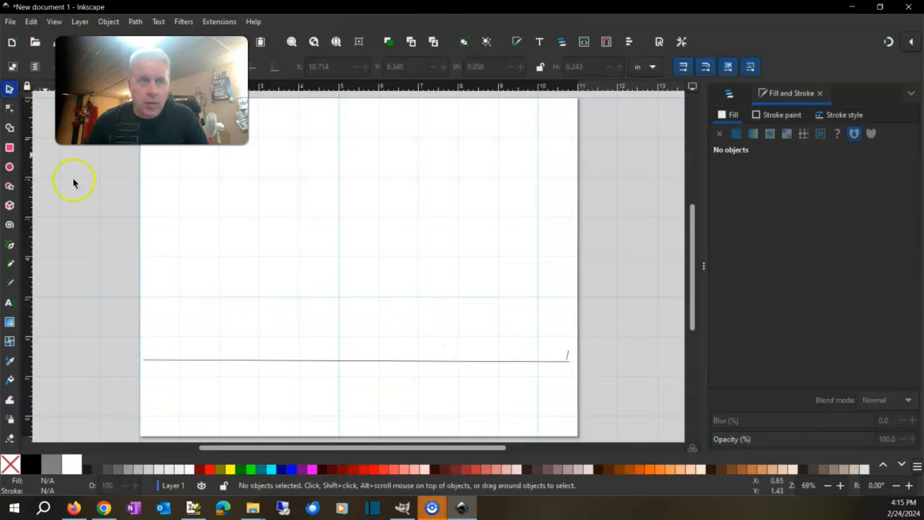
click(342, 361)
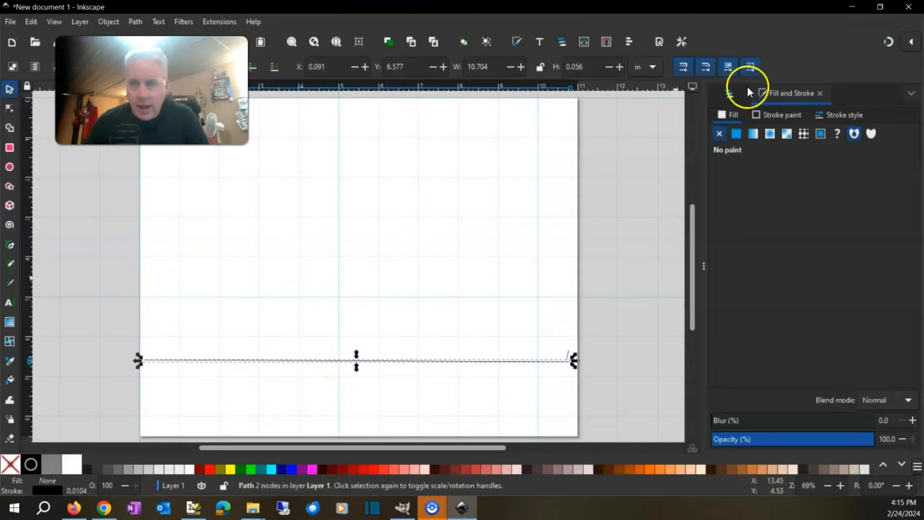
click(775, 116)
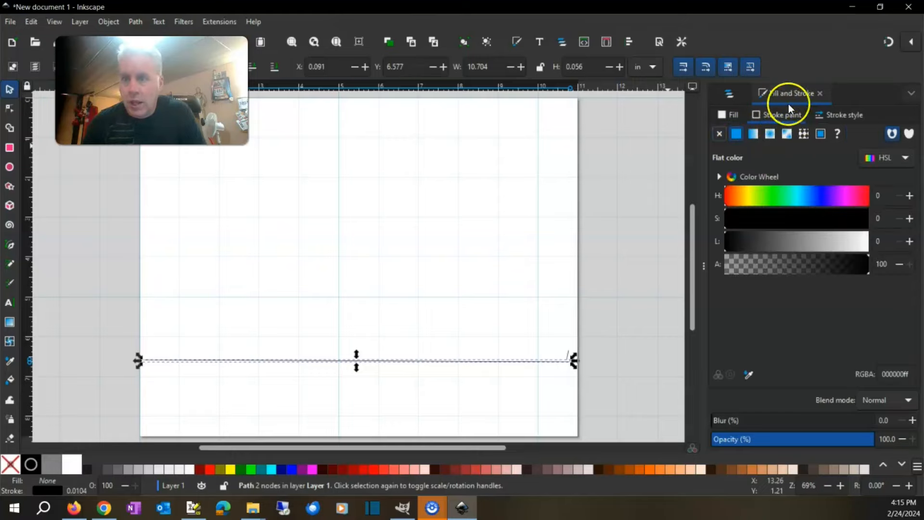
click(842, 119)
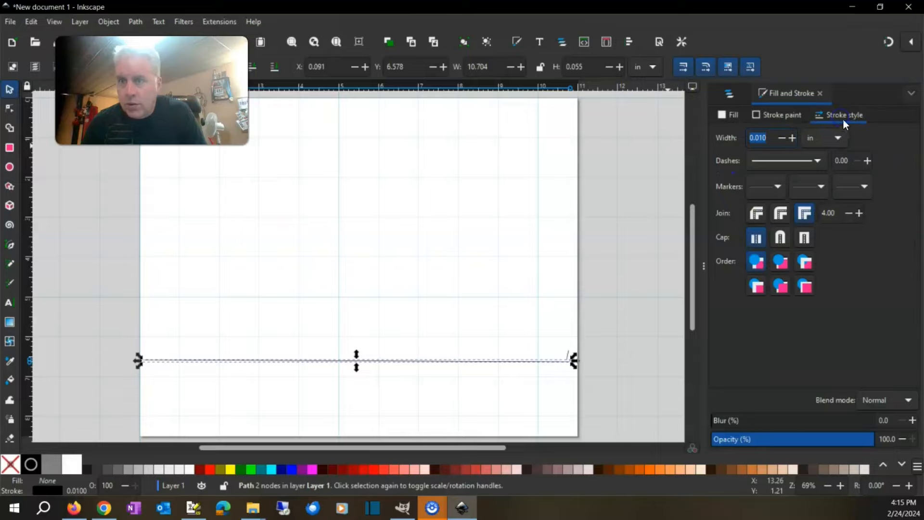
click(809, 139)
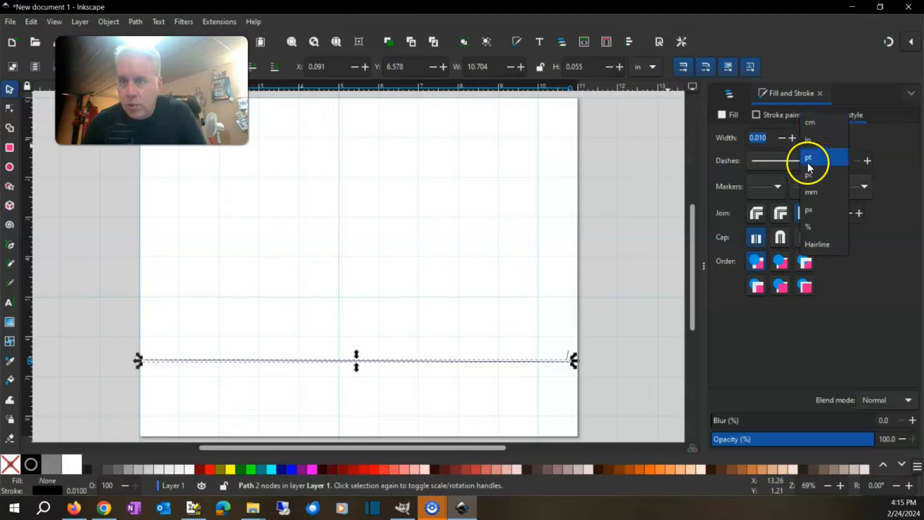
click(817, 194)
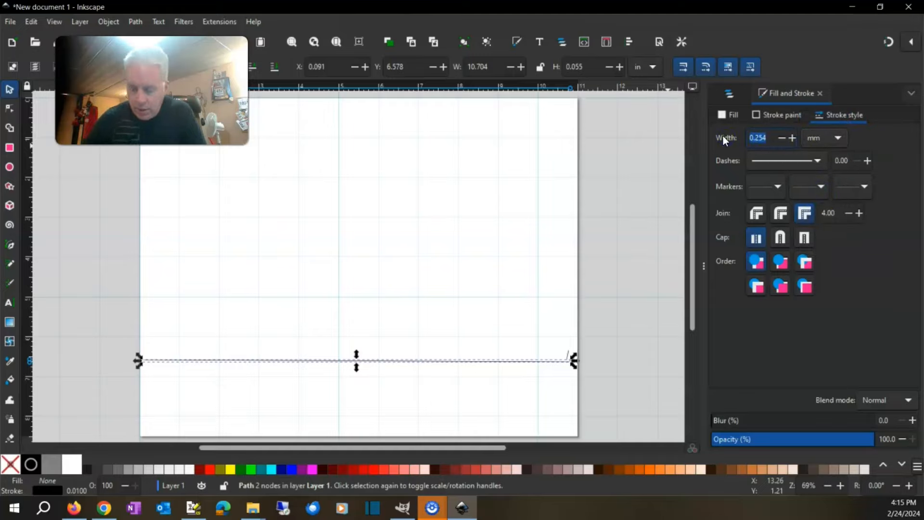
text(.5)
key(BackSpace)
key(BackSpace)
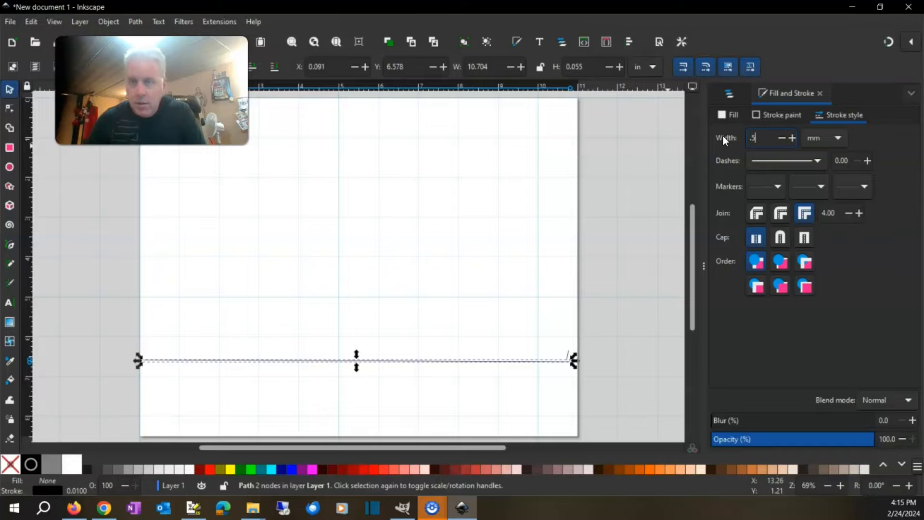
text(5)
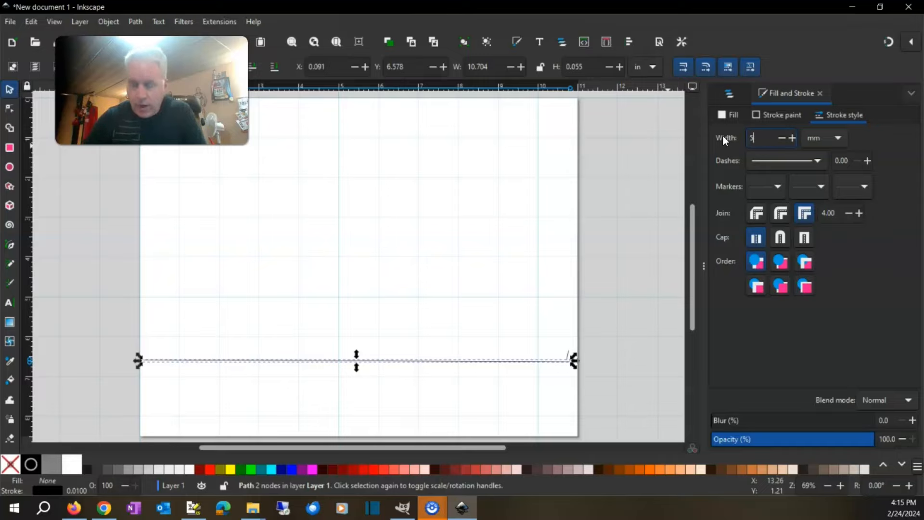
click(848, 316)
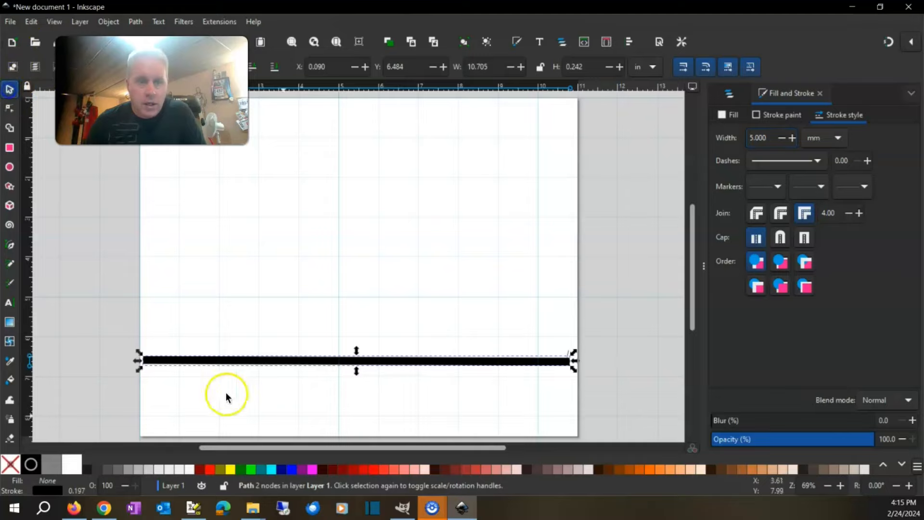
- Move the thick line up into the upper part of the page, to about X 0.15 in, Y 2.51 in
drag(391, 360, 387, 250)
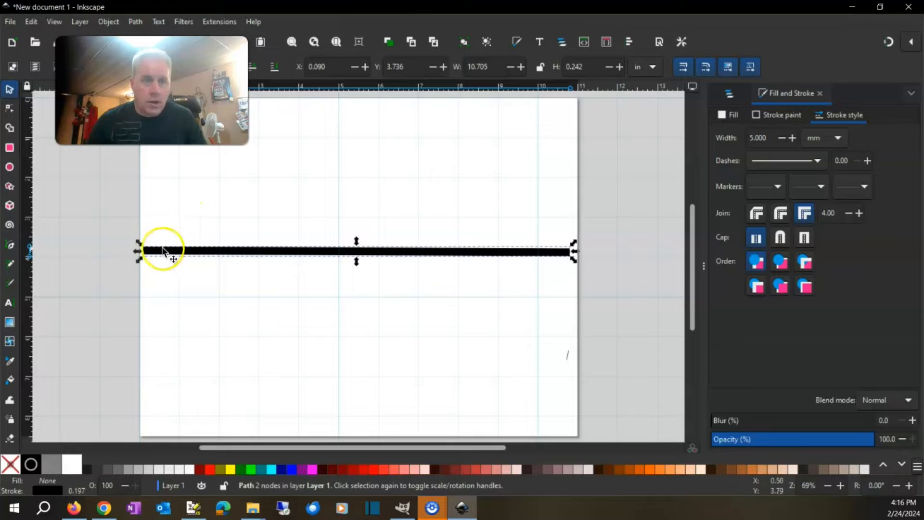
drag(159, 250, 168, 197)
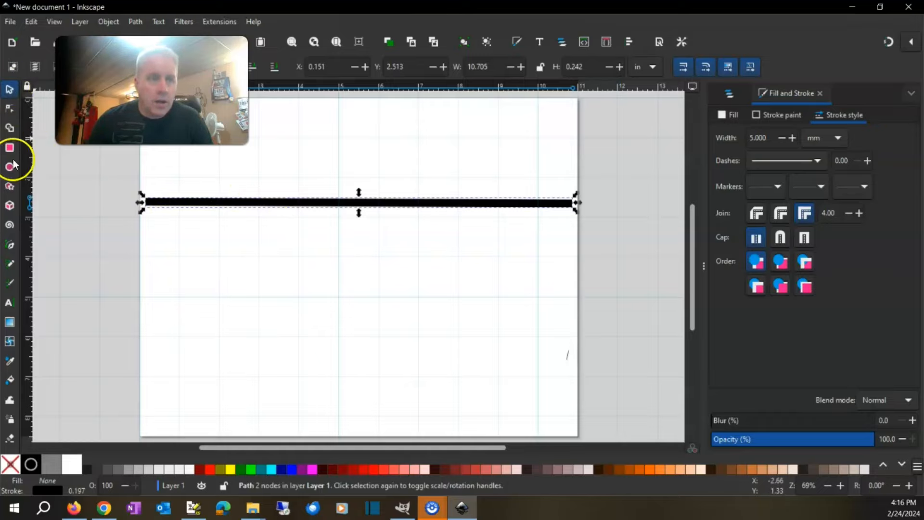
- Draw a short diagonal connector rising rightward from near the thick line's left end and set its stroke width to 5 mm
scroll(14, 344, down, 3)
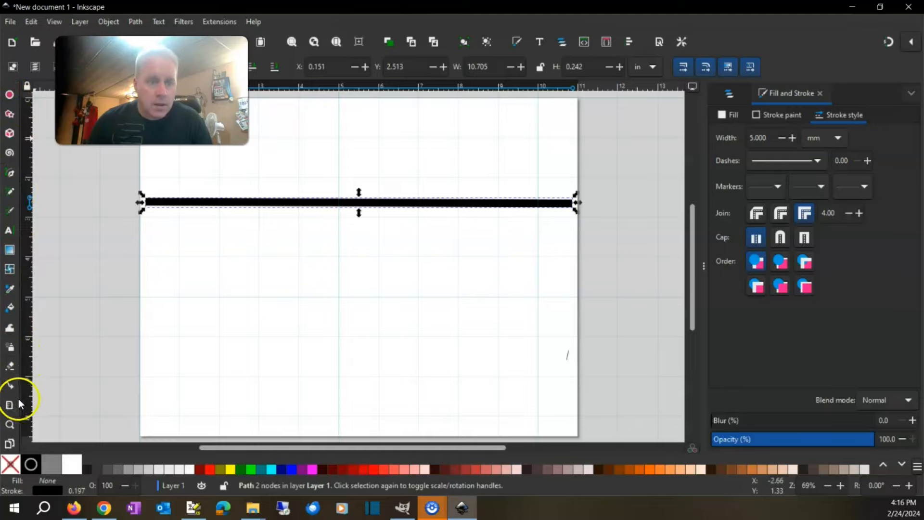
click(9, 385)
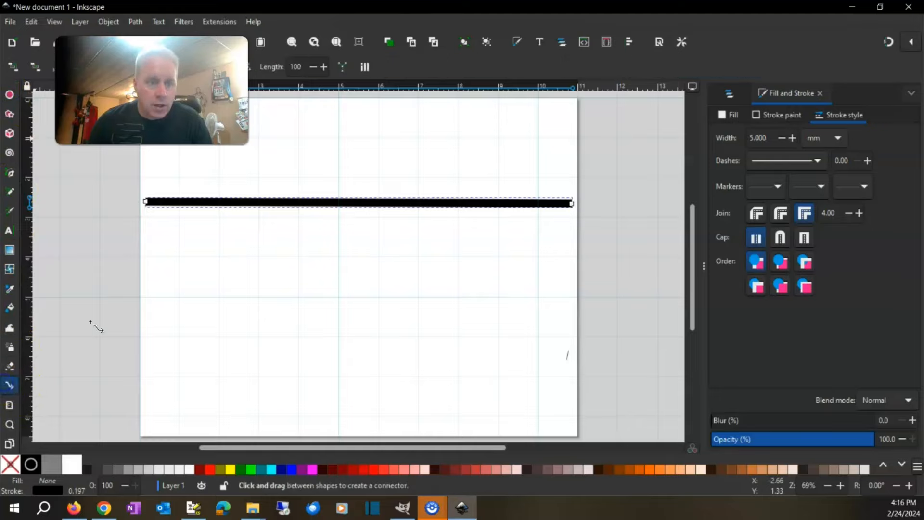
click(178, 195)
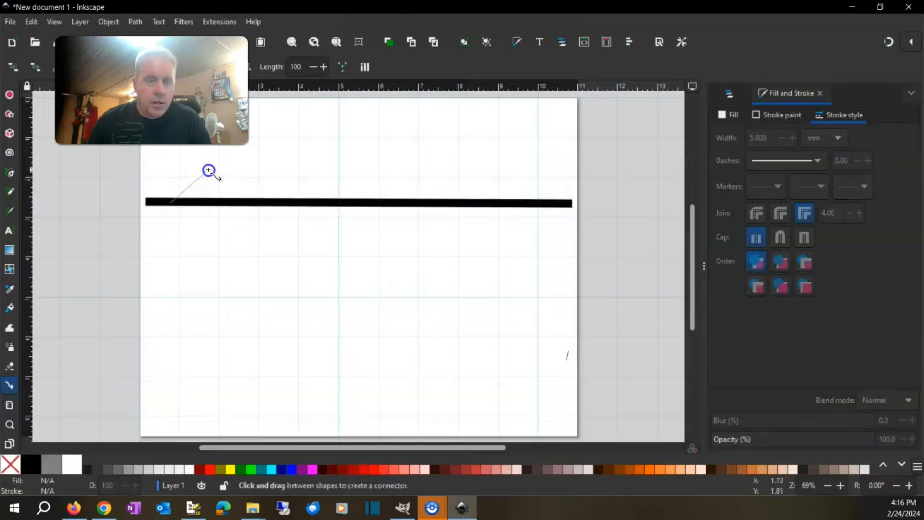
click(209, 170)
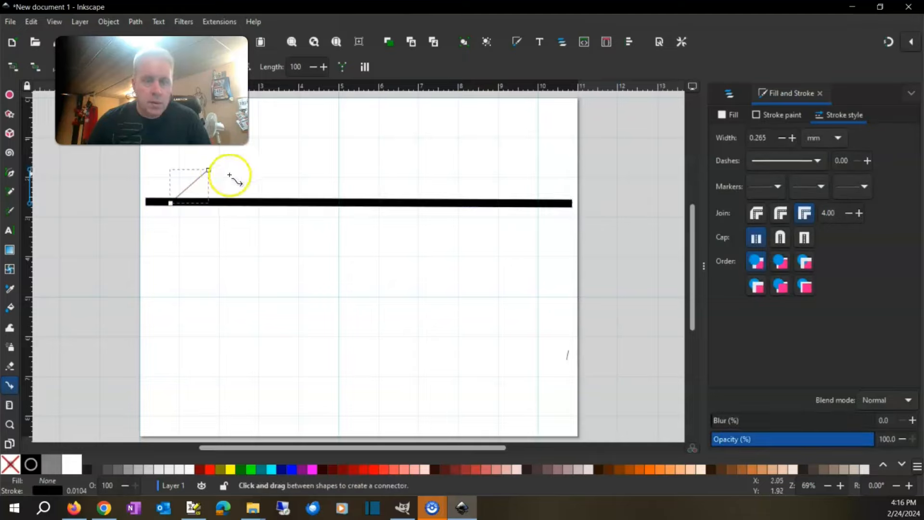
click(782, 115)
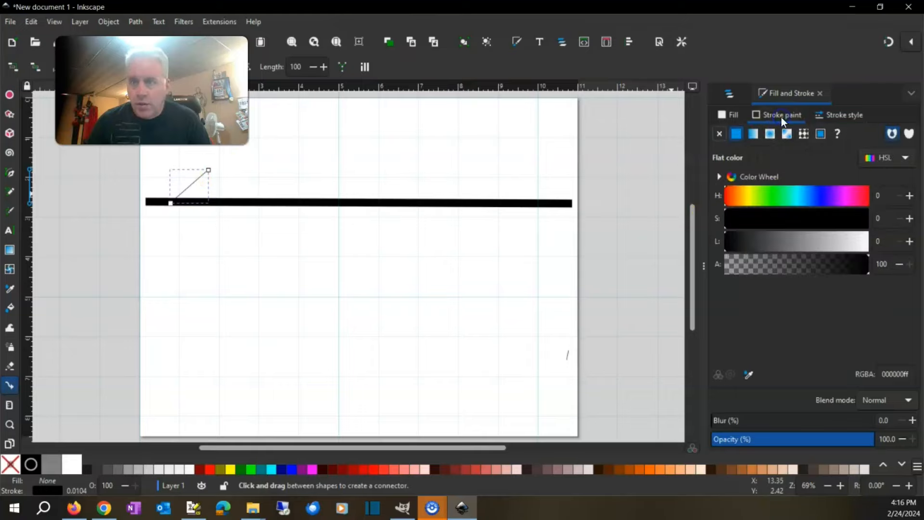
click(831, 118)
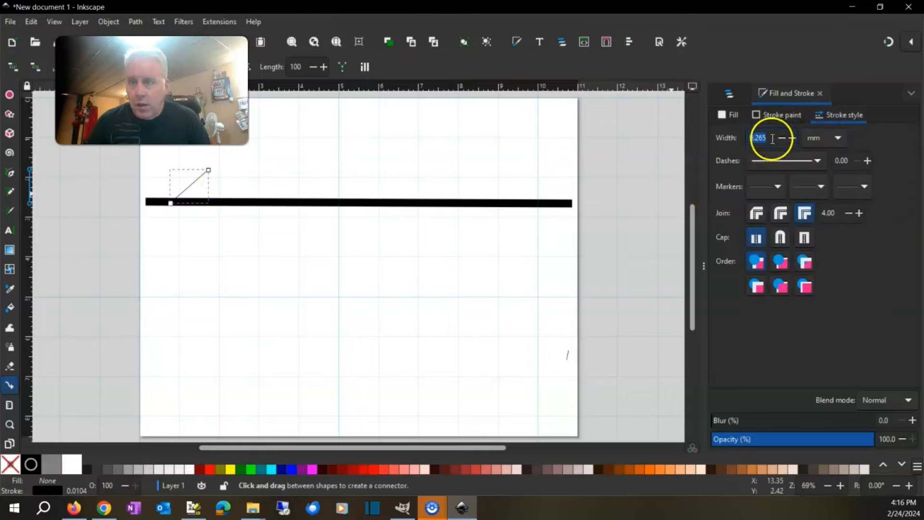
text(5)
key(Return)
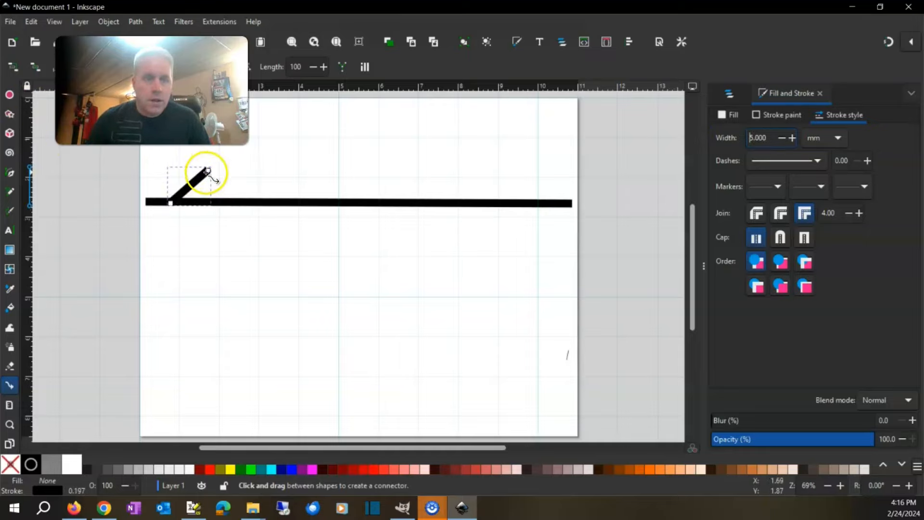
- Draw a horizontal connector about 8.7 in long rightward from the diagonal's upper end and set its stroke width to 5 mm
mouse_move(245, 172)
mouse_down()
mouse_move(212, 170)
mouse_move(515, 179)
mouse_move(560, 170)
mouse_up()
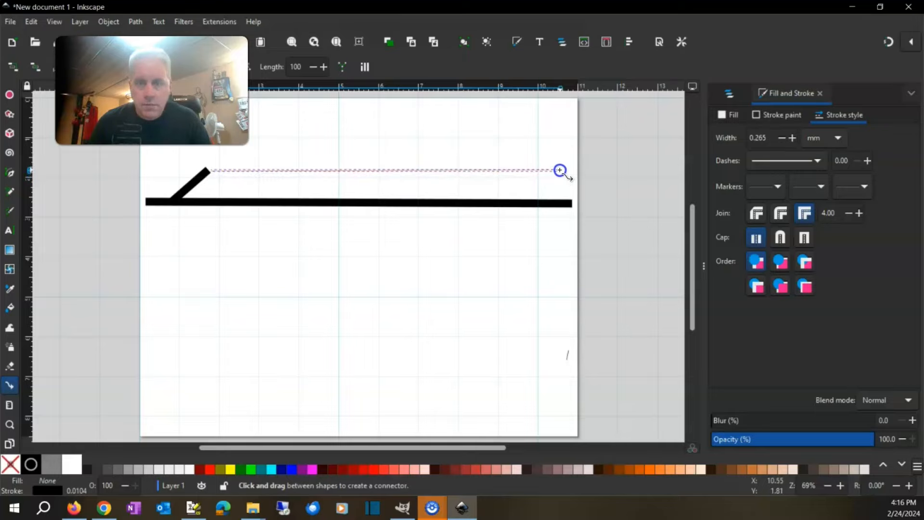
drag(560, 171, 560, 170)
click(772, 139)
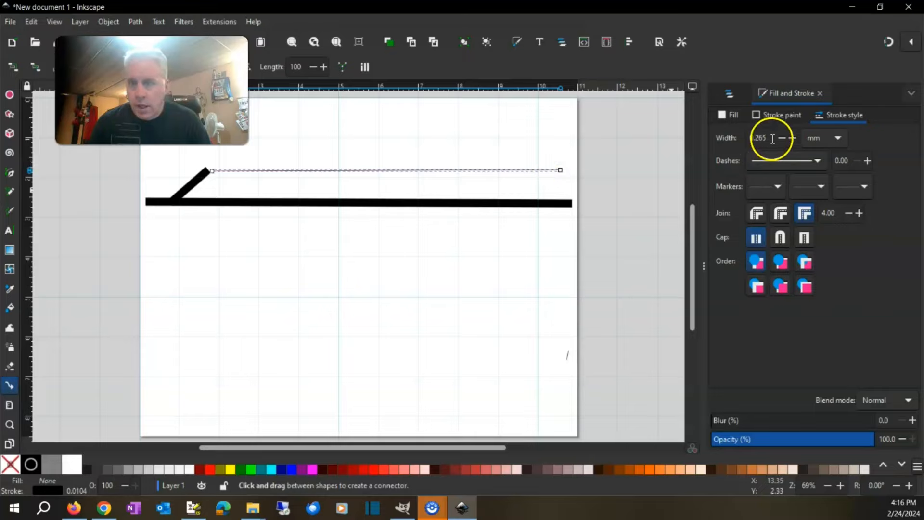
text(5)
key(Return)
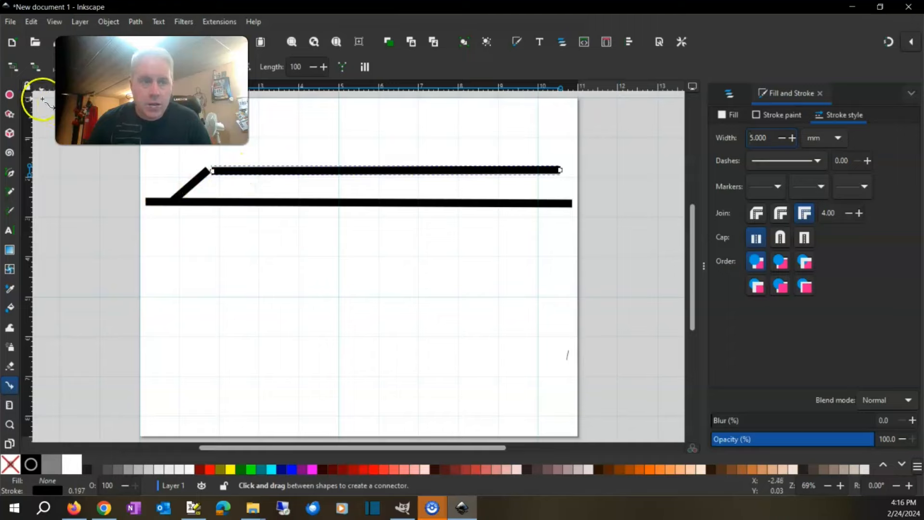
- Move the upper horizontal line slightly left to meet the diagonal's end, at about X 1.68 in, Y 1.73 in
scroll(10, 120, up, 3)
click(10, 90)
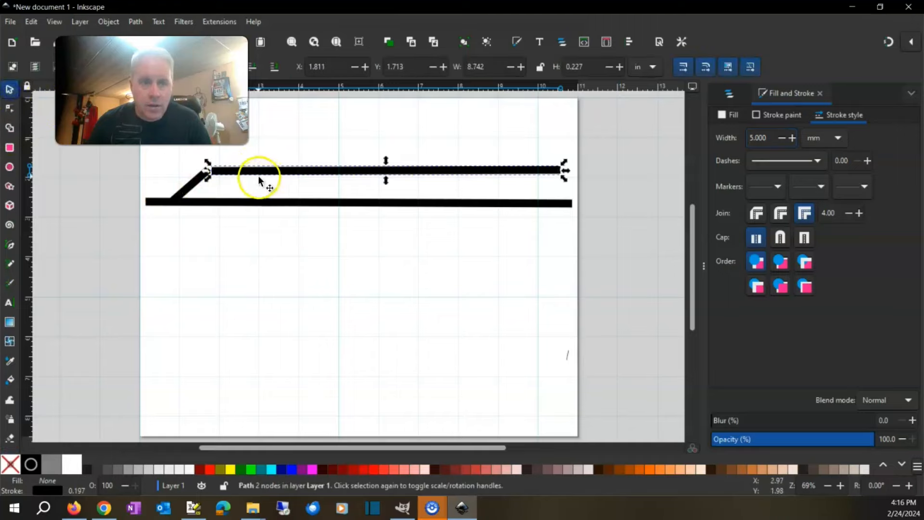
drag(237, 169, 231, 170)
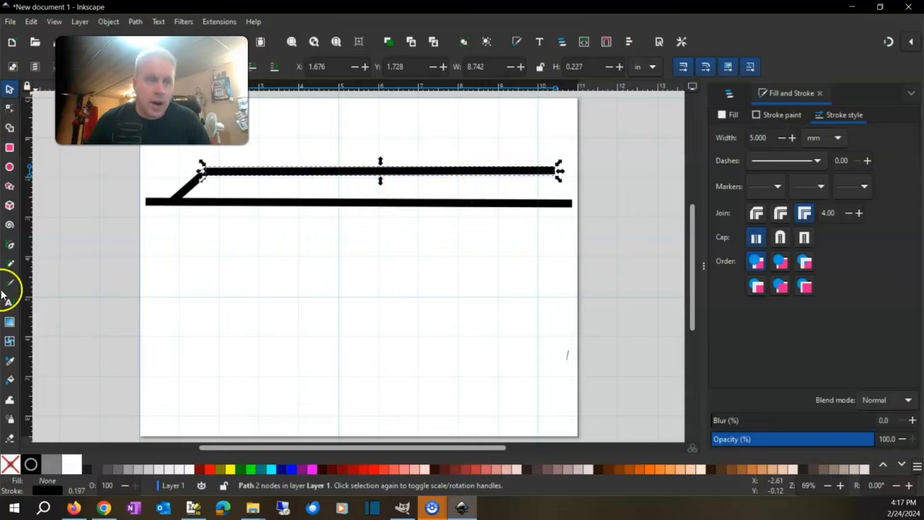
- Draw a diagonal connector descending rightward from the main track, starting just right of the upper siding's diagonal
scroll(14, 332, down, 3)
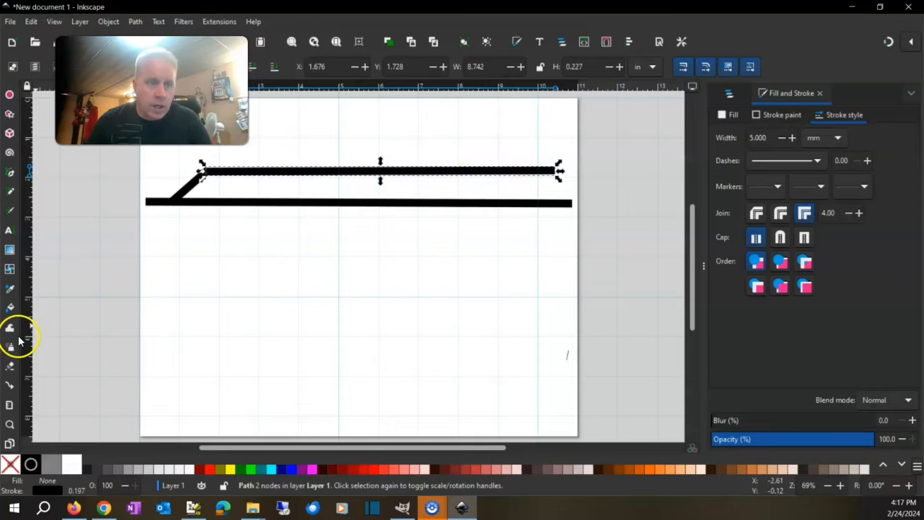
click(10, 385)
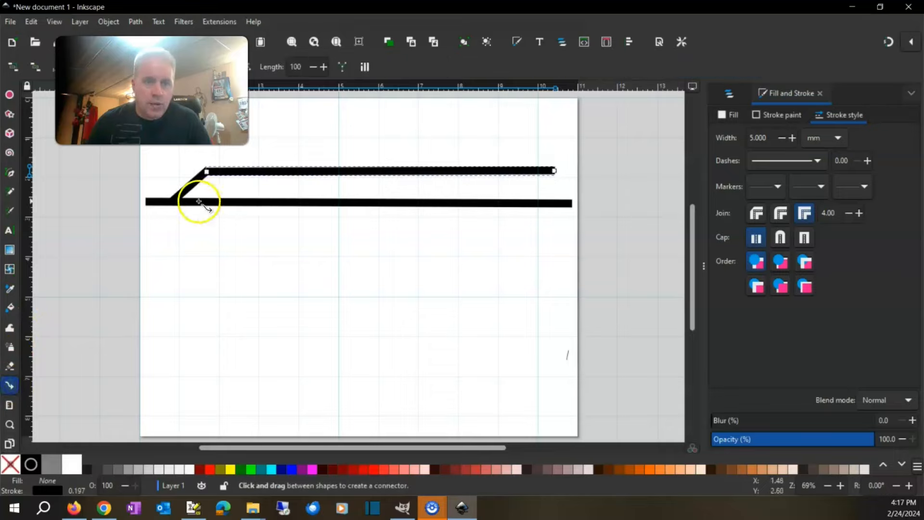
drag(199, 202, 264, 265)
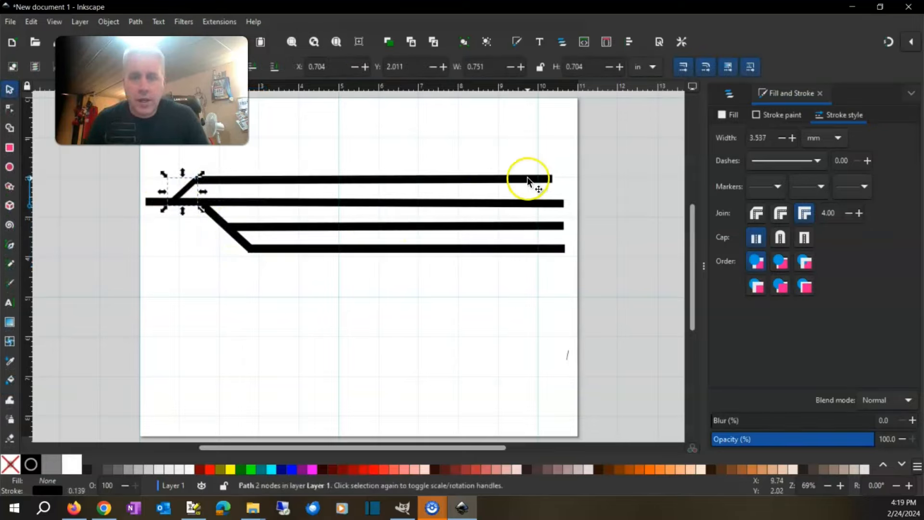
- Stretch the top horizontal track rightward to about 9.26 in wide, and save the drawing as Whitewood.svg
click(528, 179)
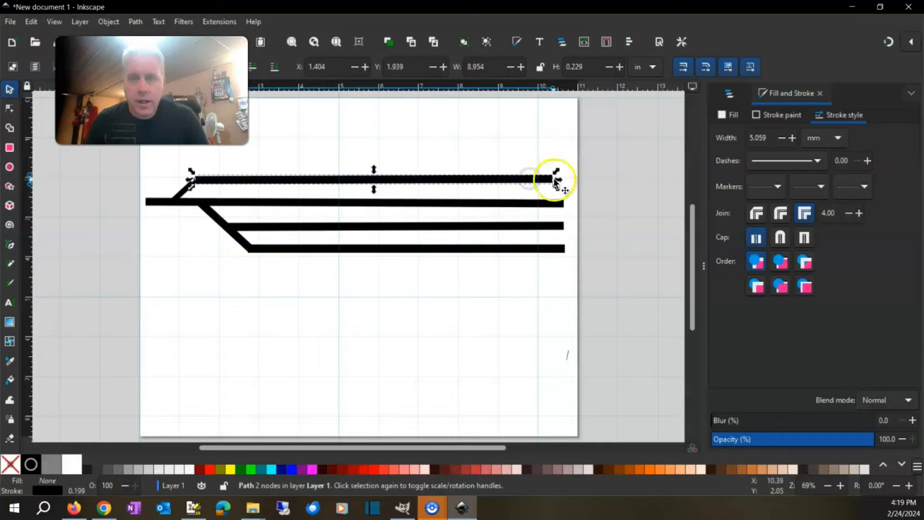
drag(553, 179, 568, 179)
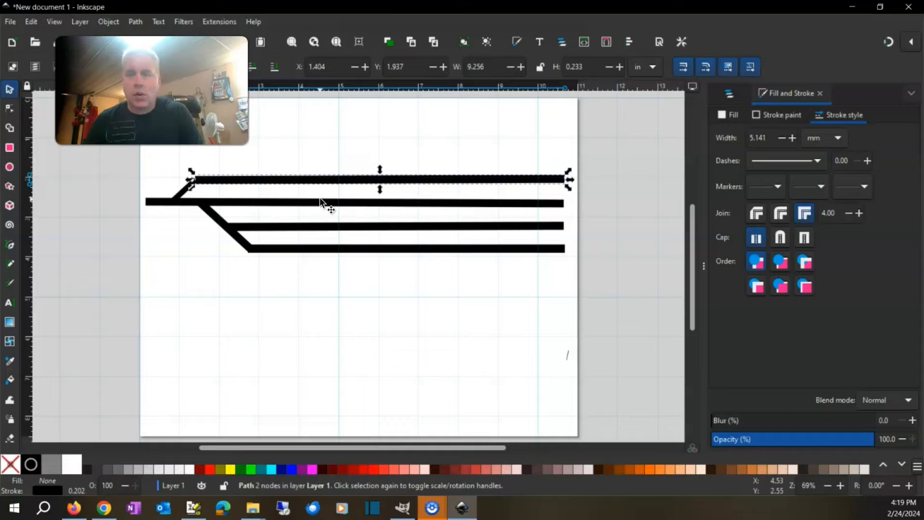
click(11, 22)
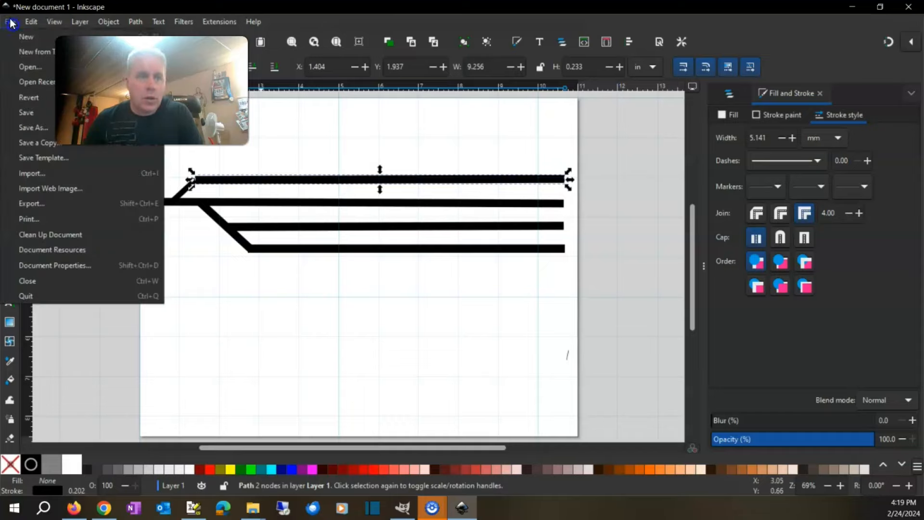
click(36, 129)
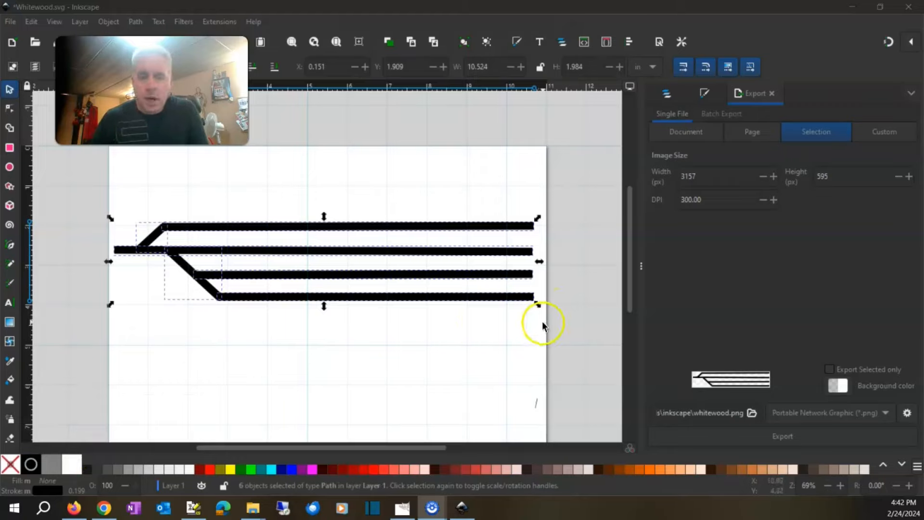
- Select all six track lines together as the selection to export
click(541, 315)
drag(495, 251, 109, 203)
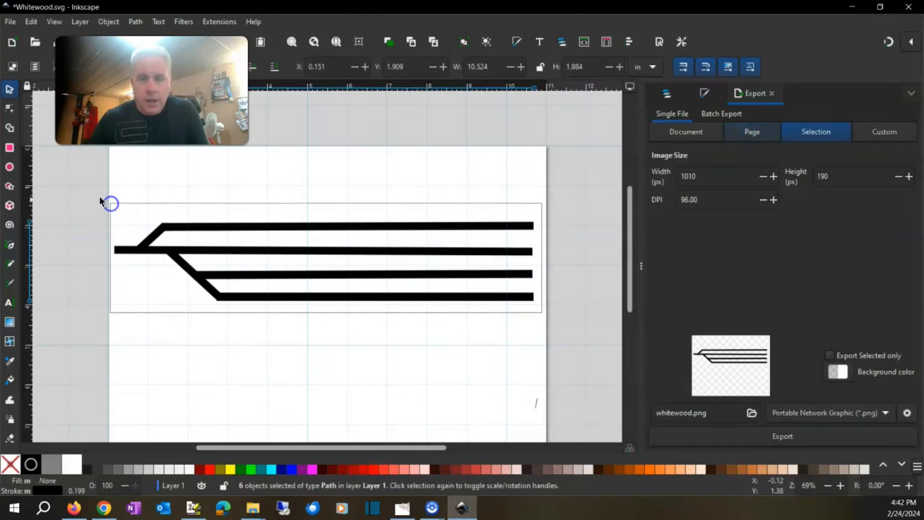
click(11, 21)
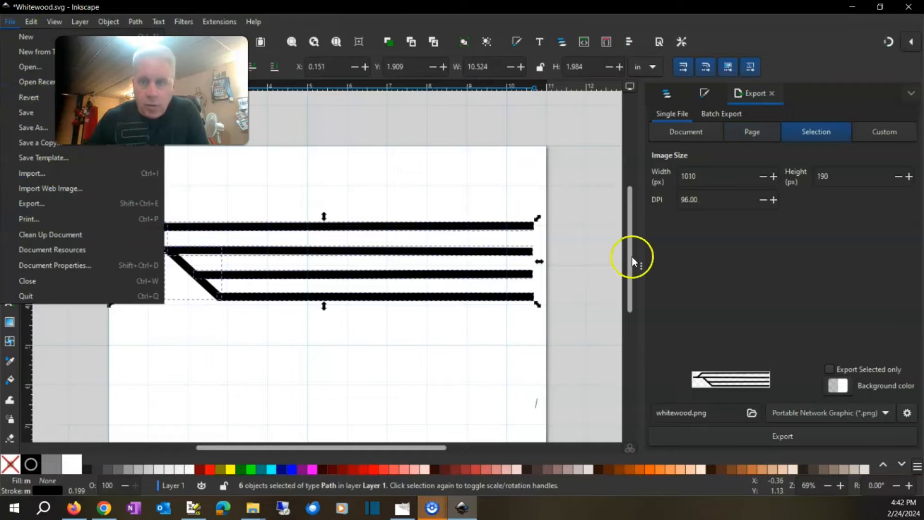
click(770, 250)
- Set the export resolution of the selected tracks to 300 DPI
double_click(715, 202)
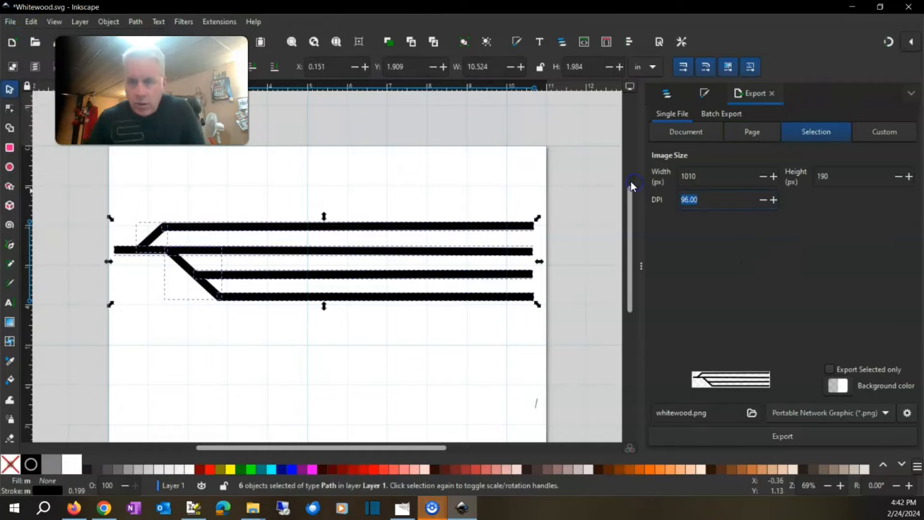
text(300)
key(Return)
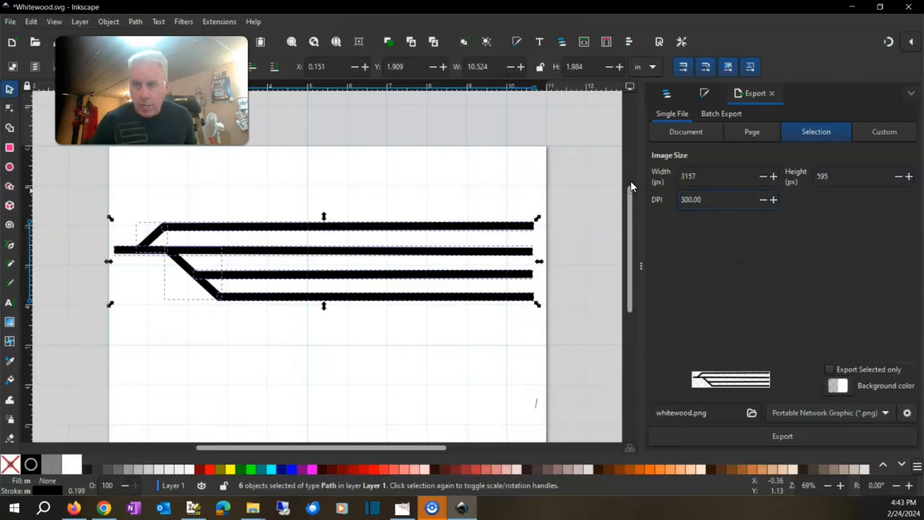
click(719, 191)
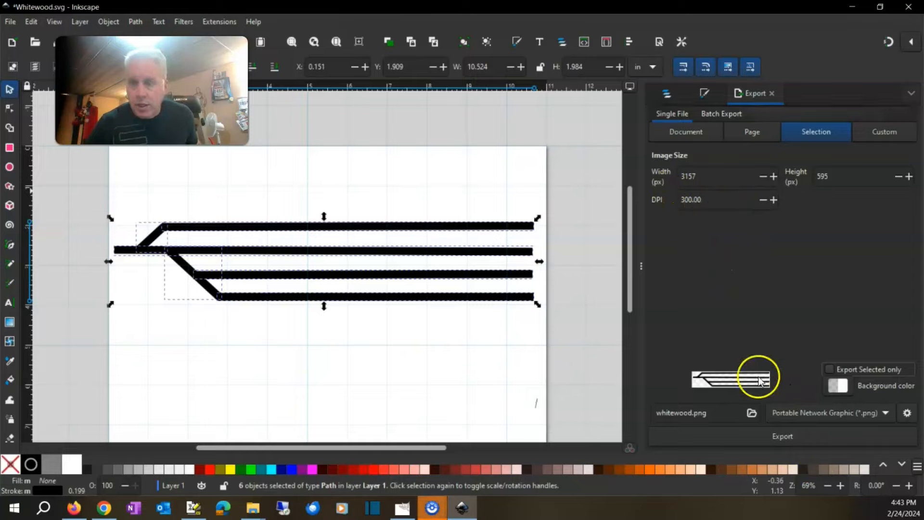
- Export the selected tracks as whitewood.png in Portable Network Graphic format, replacing the existing file
click(716, 413)
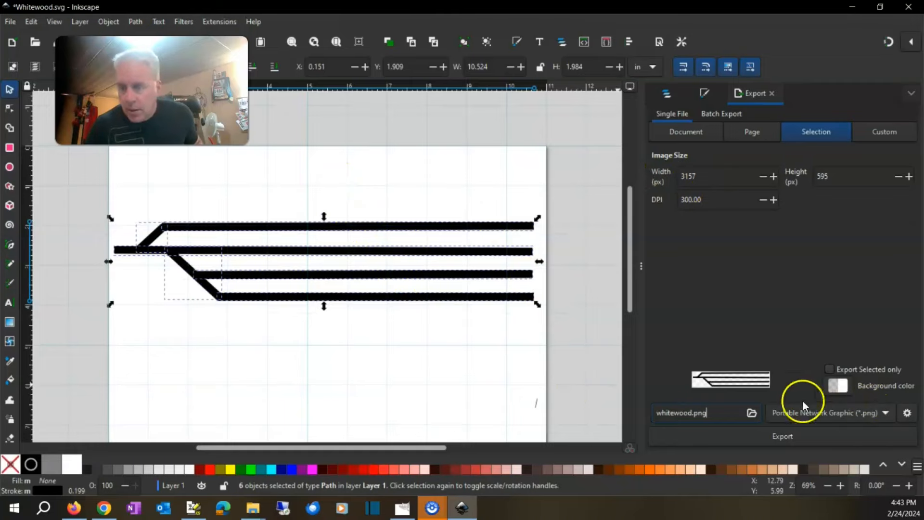
click(775, 434)
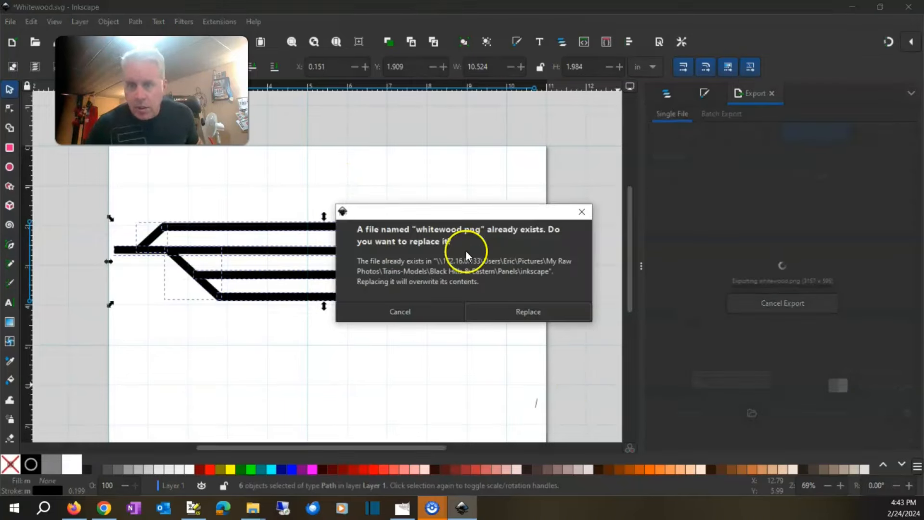
click(515, 313)
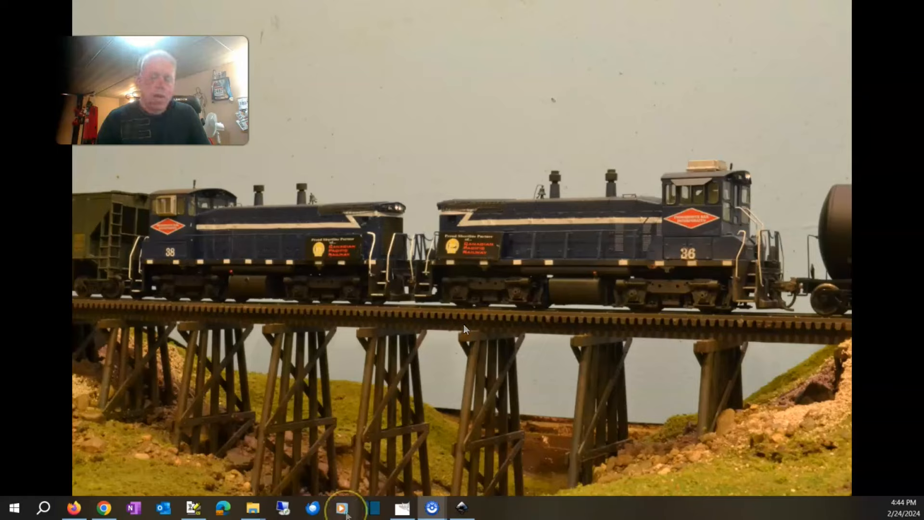
- Switch to File Explorer and look through the railroad logo images in the Black Hills and Eastern Logo folder
mouse_move(255, 511)
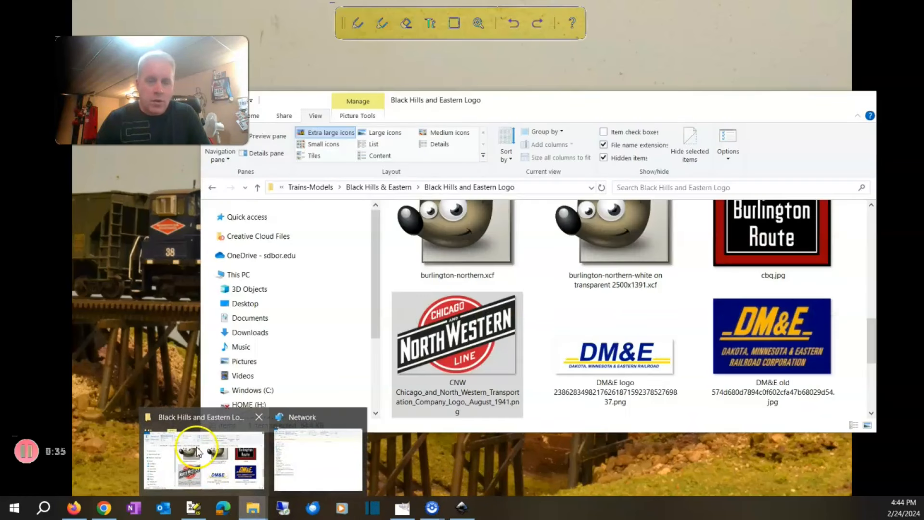
click(197, 450)
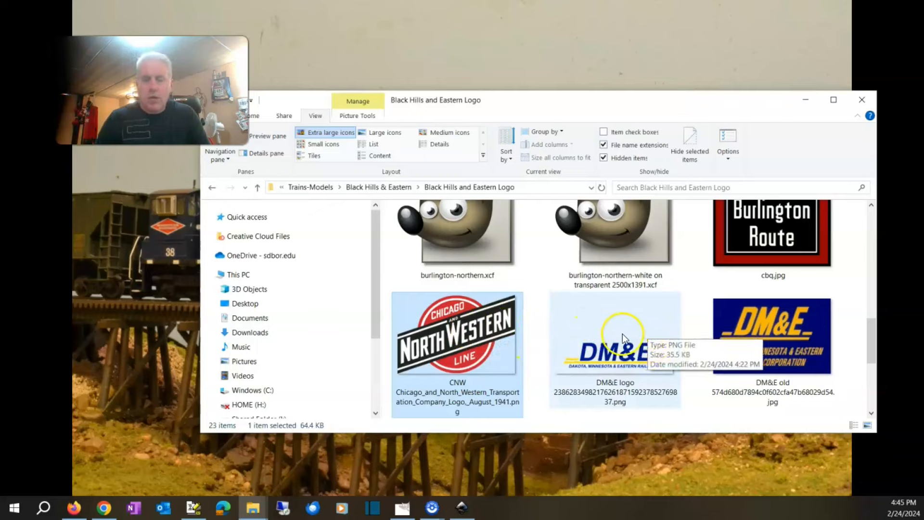
click(606, 328)
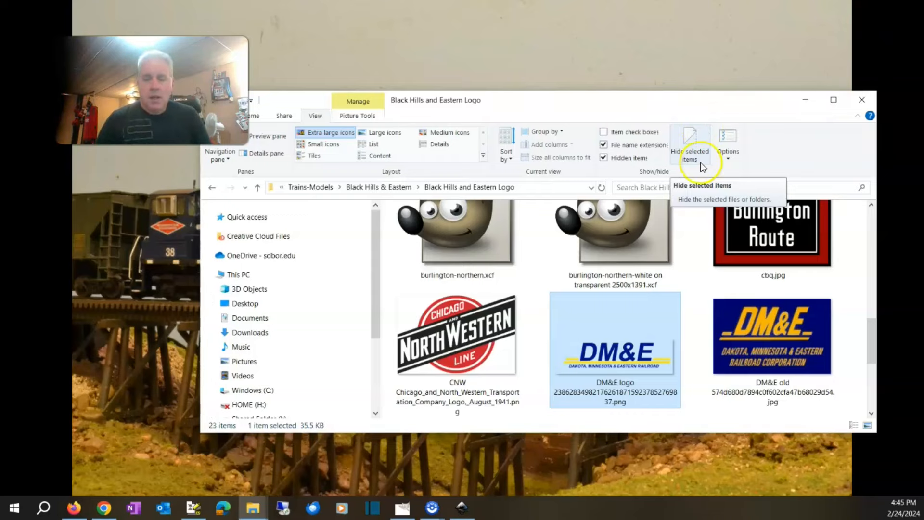
scroll(680, 265, down, 2)
scroll(474, 321, down, 1)
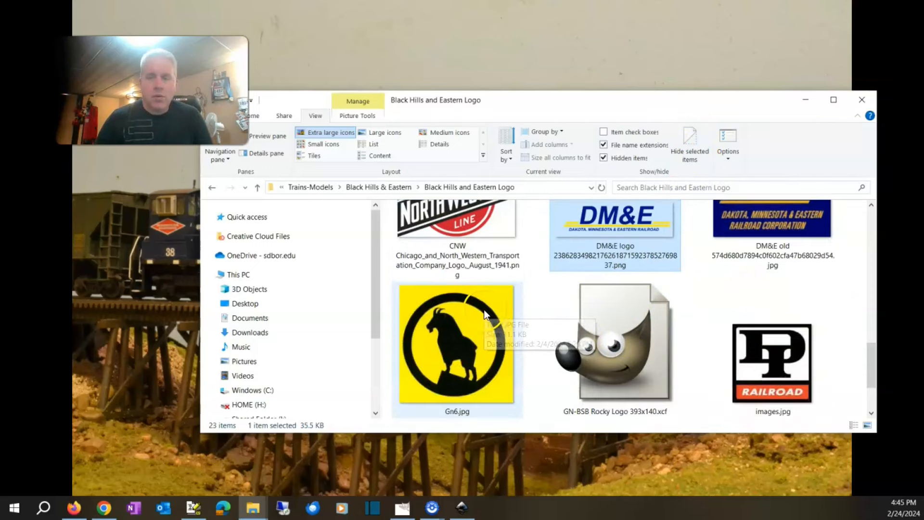
scroll(496, 317, up, 3)
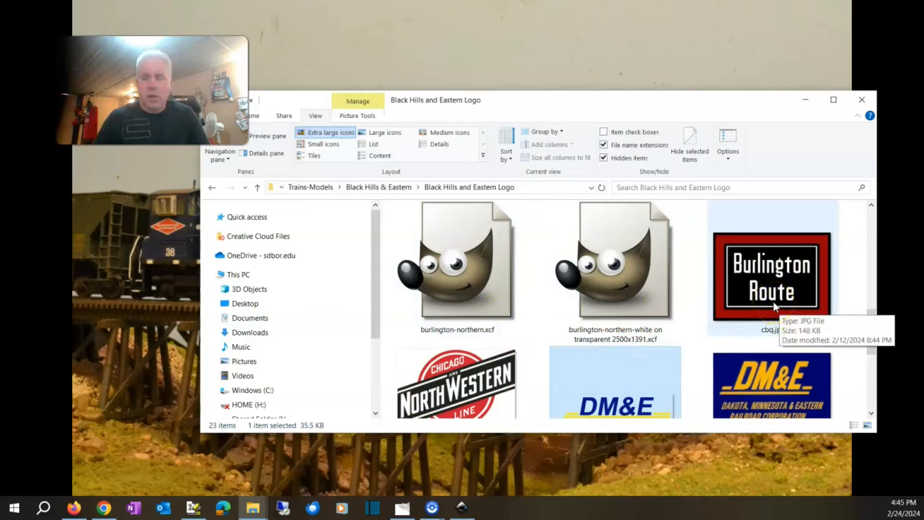
scroll(773, 302, up, 4)
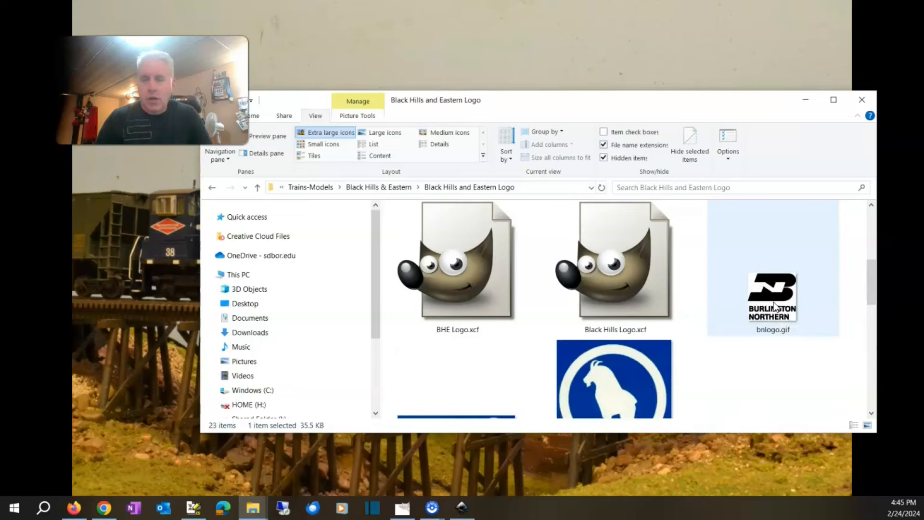
scroll(773, 302, down, 3)
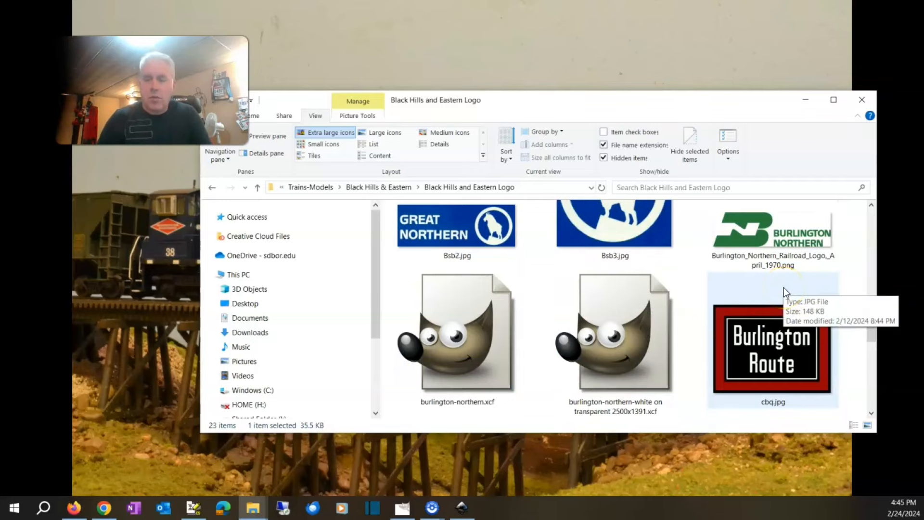
scroll(784, 287, down, 2)
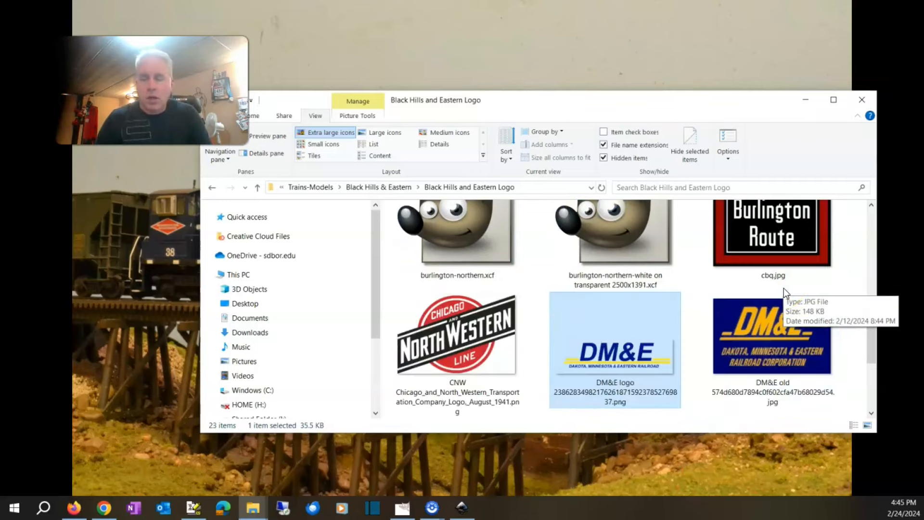
scroll(776, 321, down, 2)
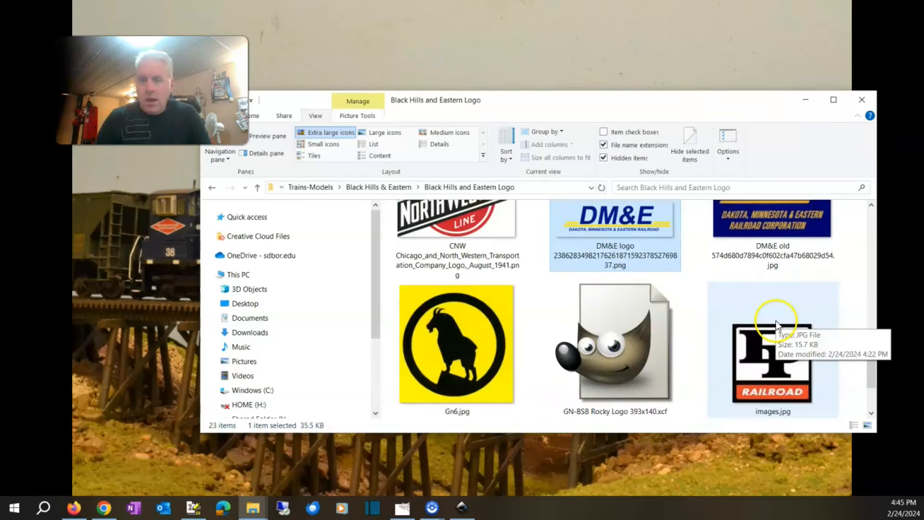
scroll(776, 321, down, 2)
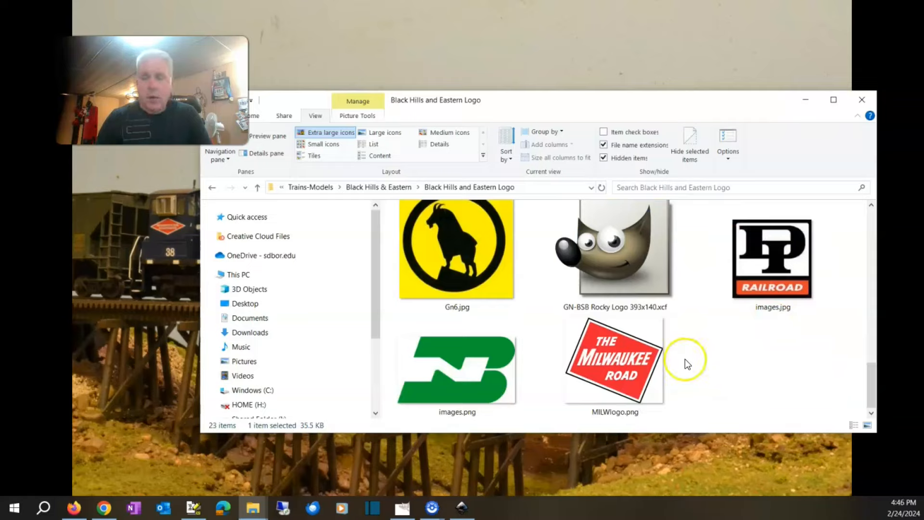
scroll(685, 359, up, 6)
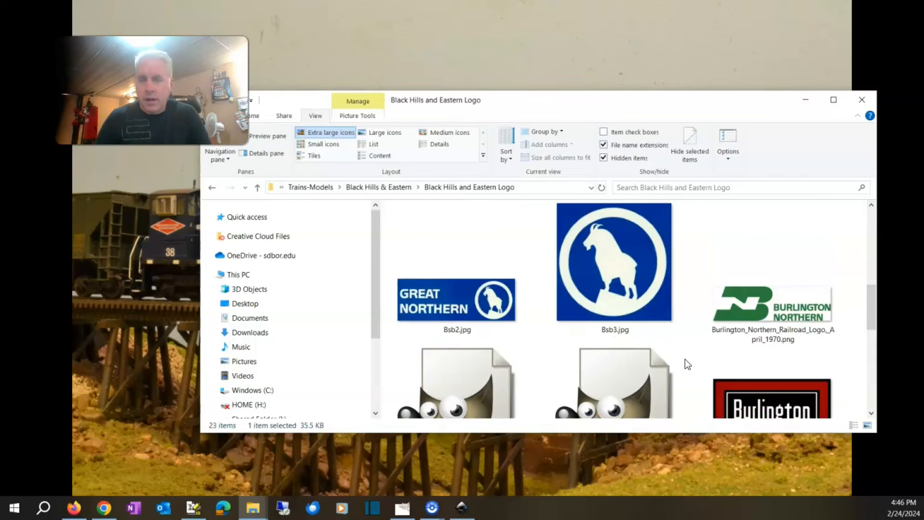
scroll(685, 359, down, 2)
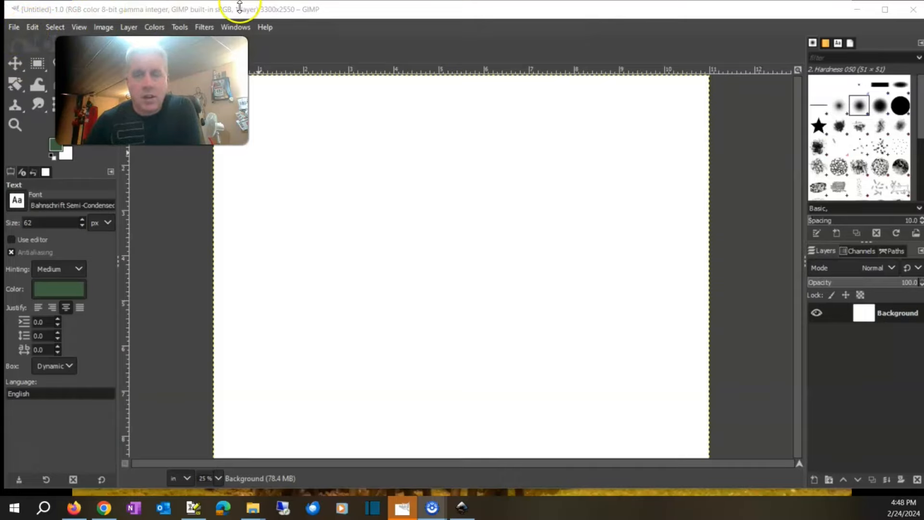
- In GIMP, create a new landscape image 11 in wide and 8.5 in high at 300 ppi, using inches as the unit
click(14, 27)
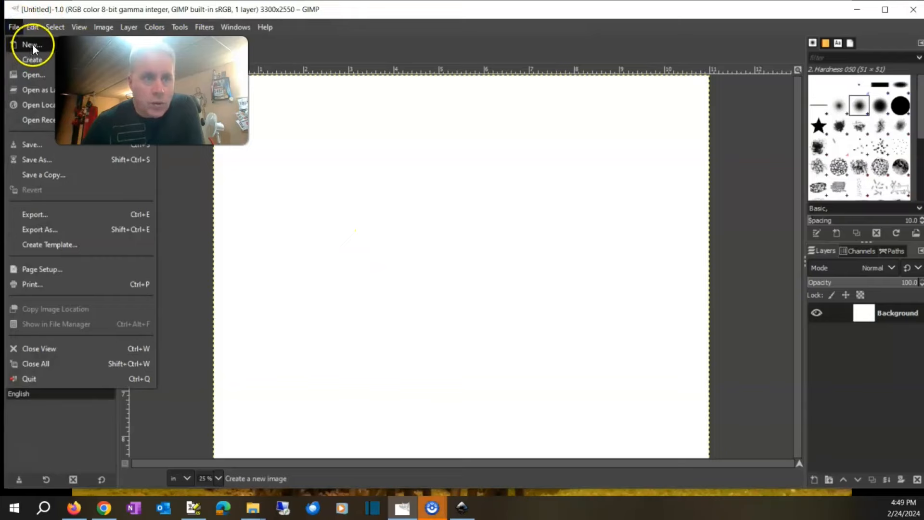
click(46, 46)
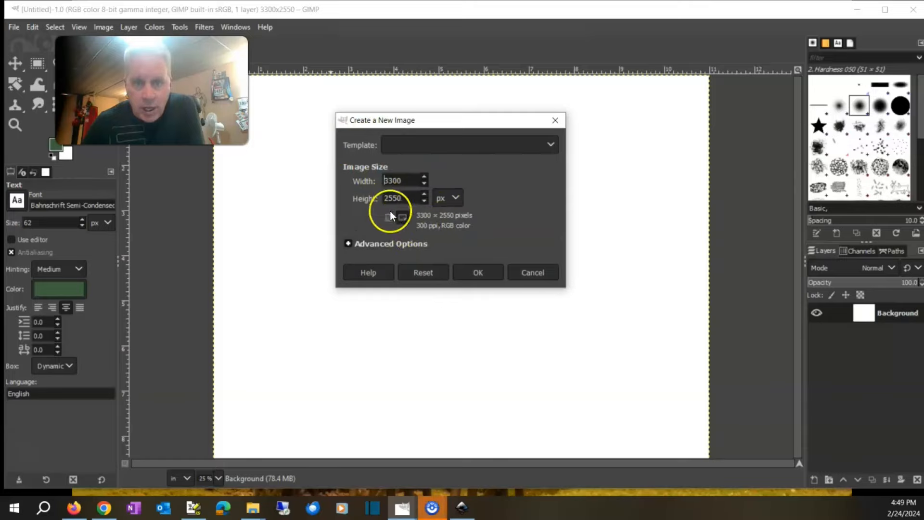
click(364, 161)
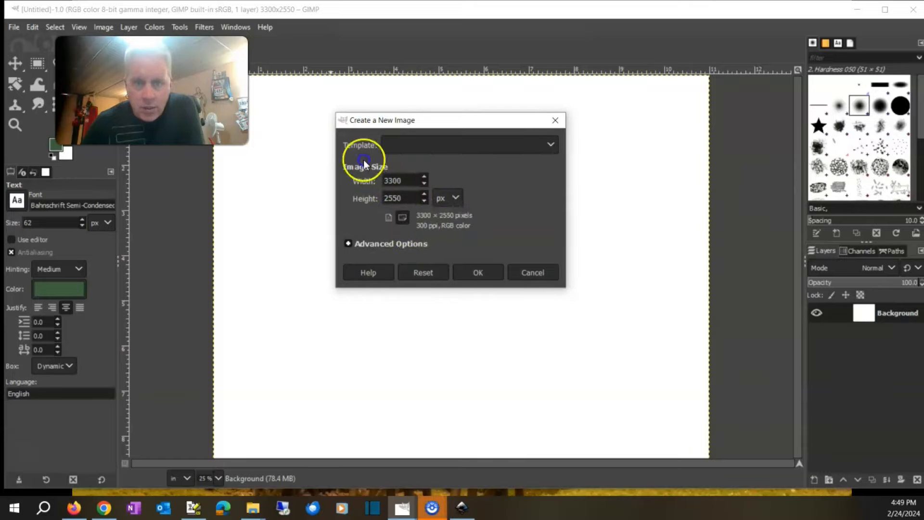
click(447, 198)
click(448, 234)
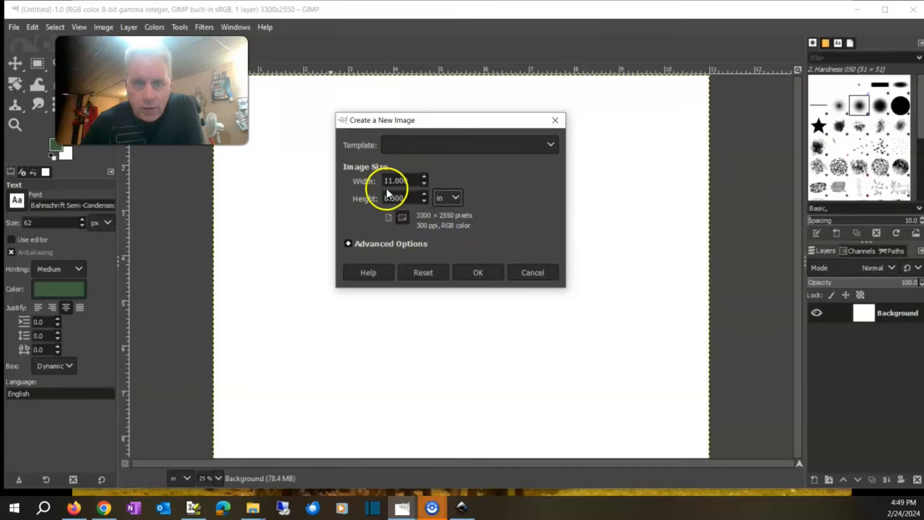
click(482, 272)
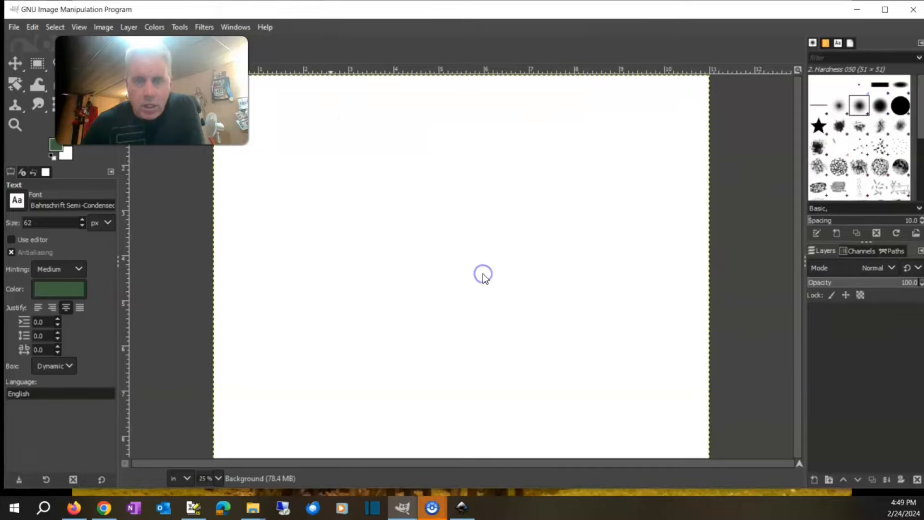
- Save the new blank image as Whitewood in the gimp folder under Black Hills & Eastern, Panels
click(15, 27)
click(64, 162)
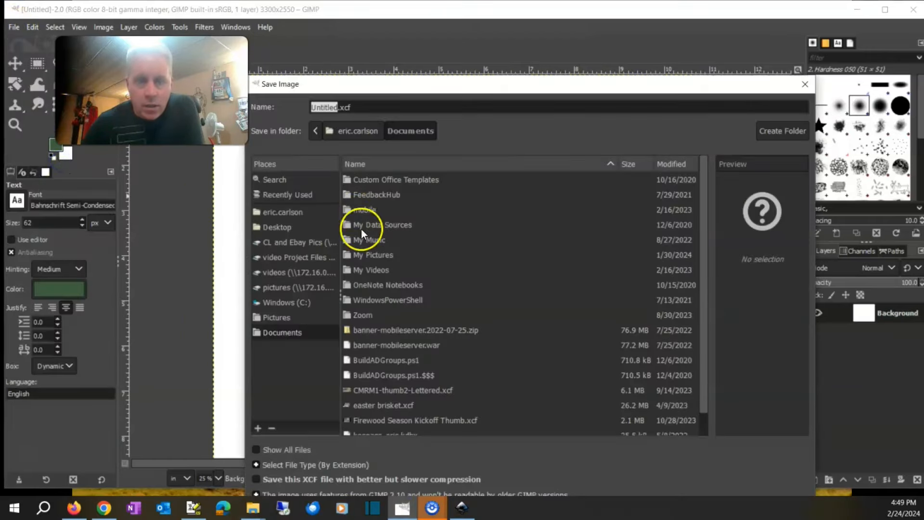
text(Whitewood)
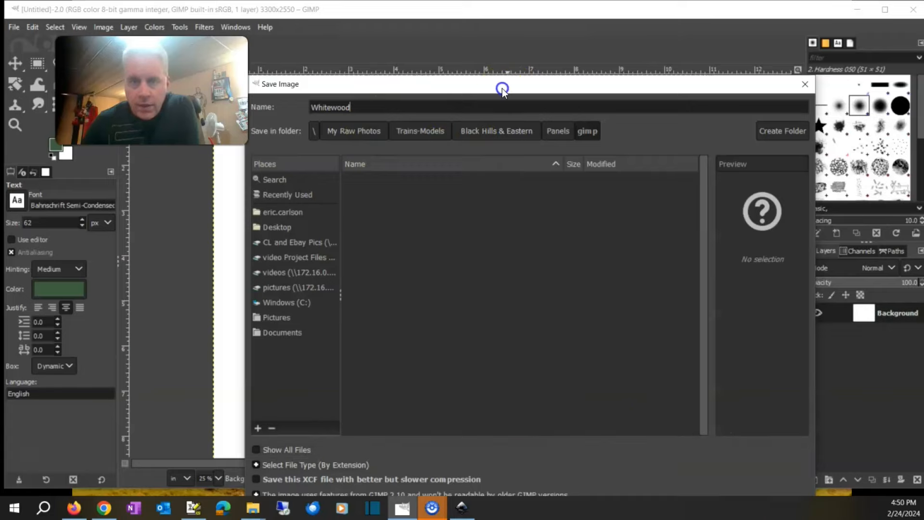
drag(502, 88, 485, 54)
click(714, 481)
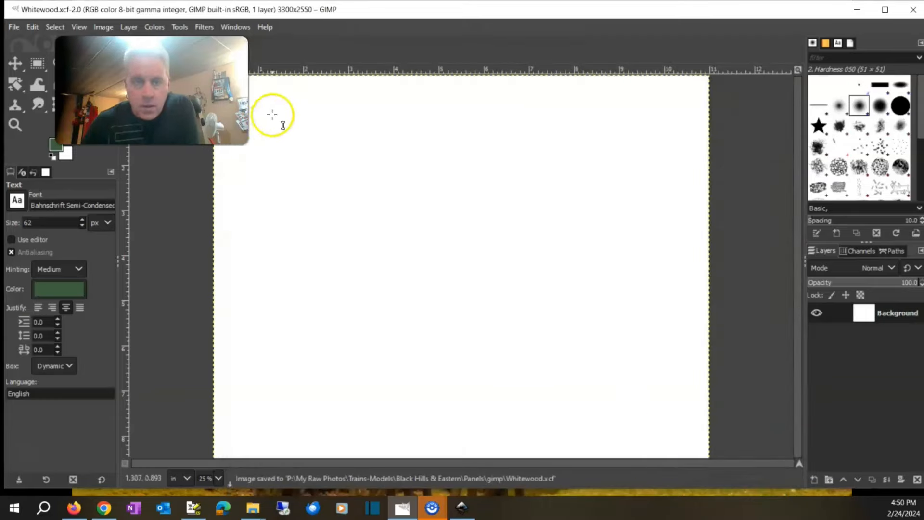
- Bring whitewood.png from the inkscape folder in File Explorer into the GIMP image as a new layer
click(253, 510)
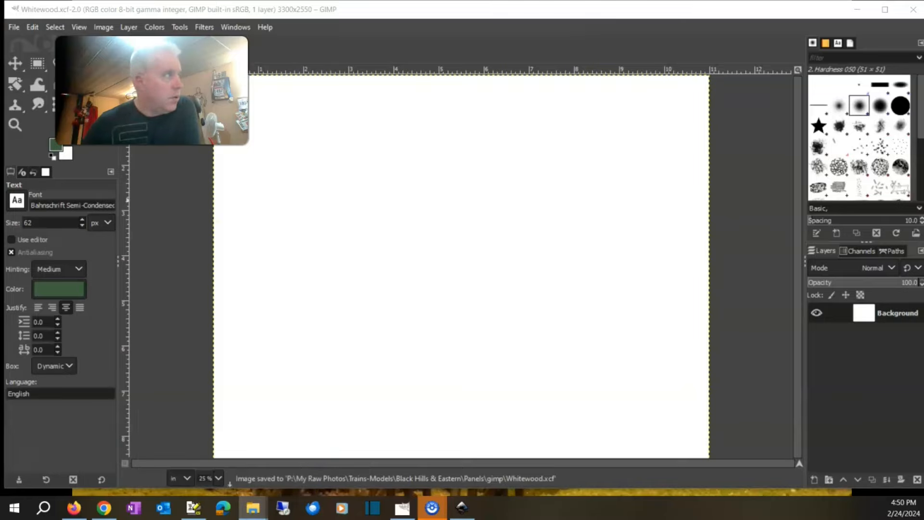
drag(805, 226, 762, 221)
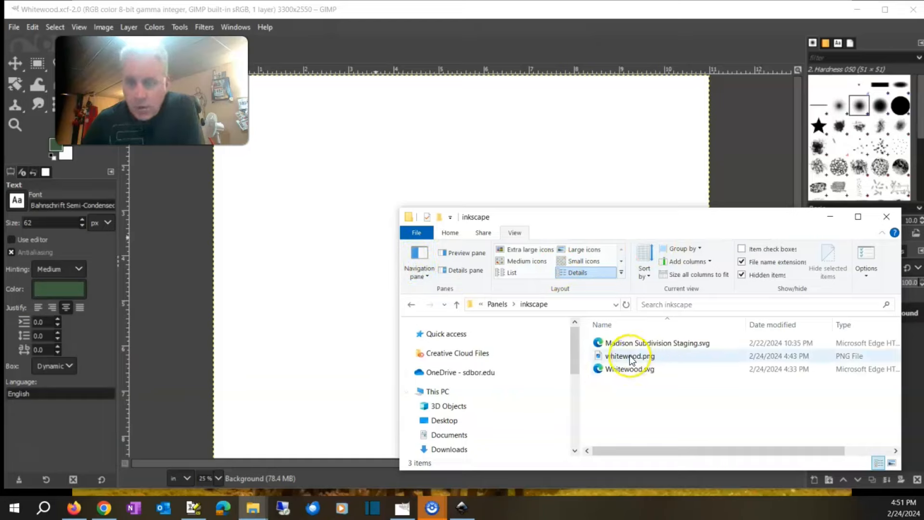
drag(630, 355, 328, 276)
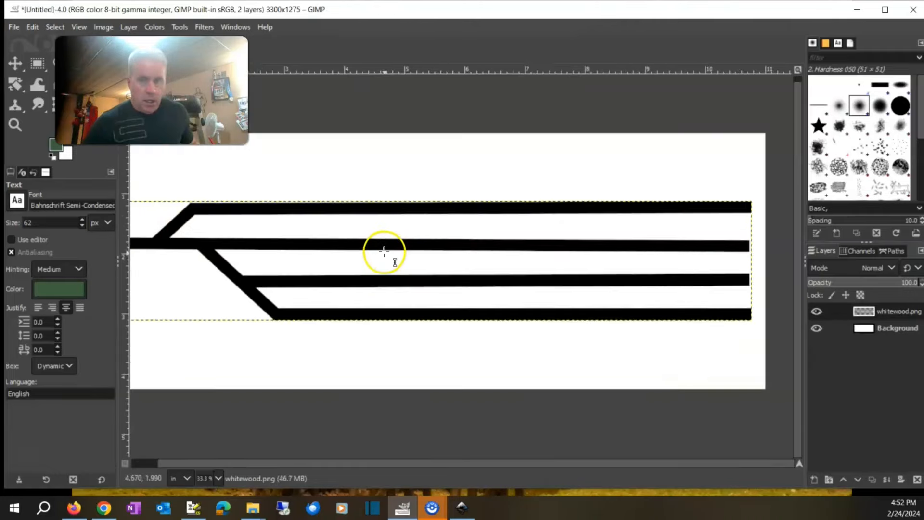
- Move the whitewood.png track layer straight down so it sits just above the canvas's lower edge
scroll(384, 251, down, 1)
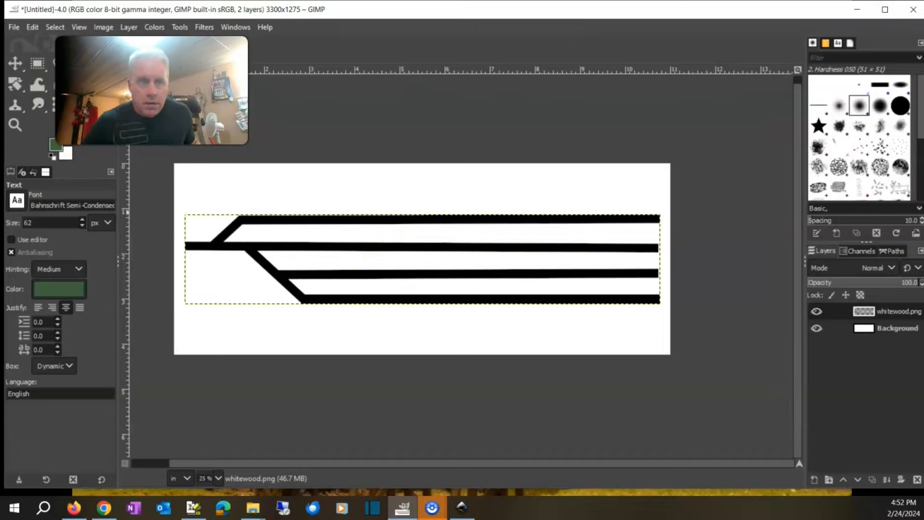
click(12, 50)
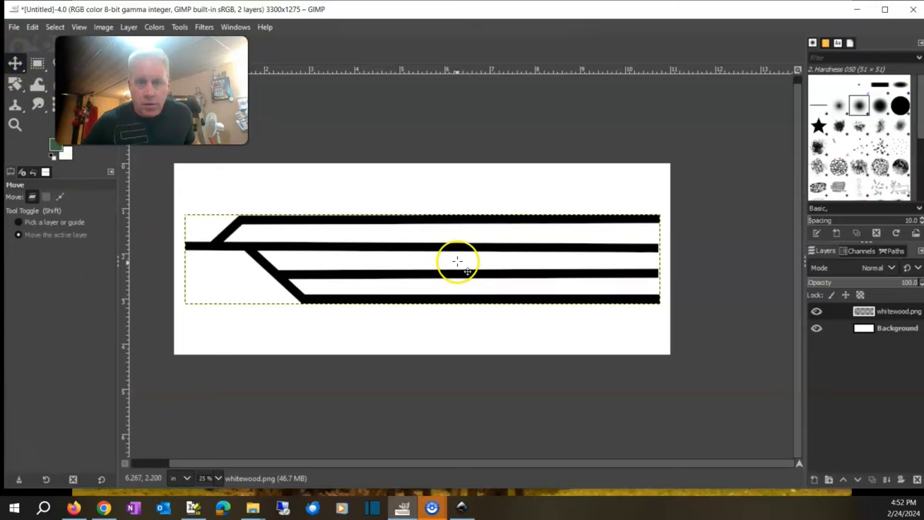
click(457, 273)
drag(457, 273, 456, 315)
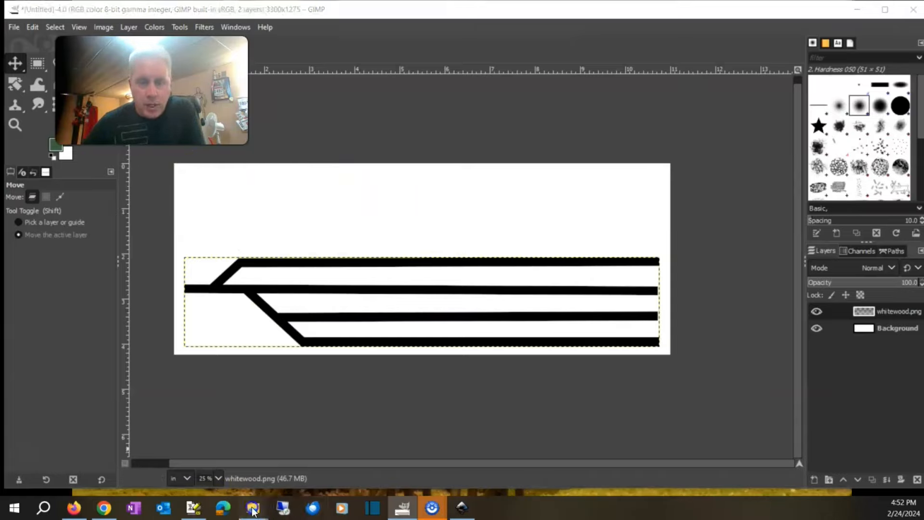
- Add the Chicago and North Western logo PNG from the Black Hills and Eastern Logo folder and place it in the canvas's upper-right corner
mouse_move(256, 506)
click(187, 458)
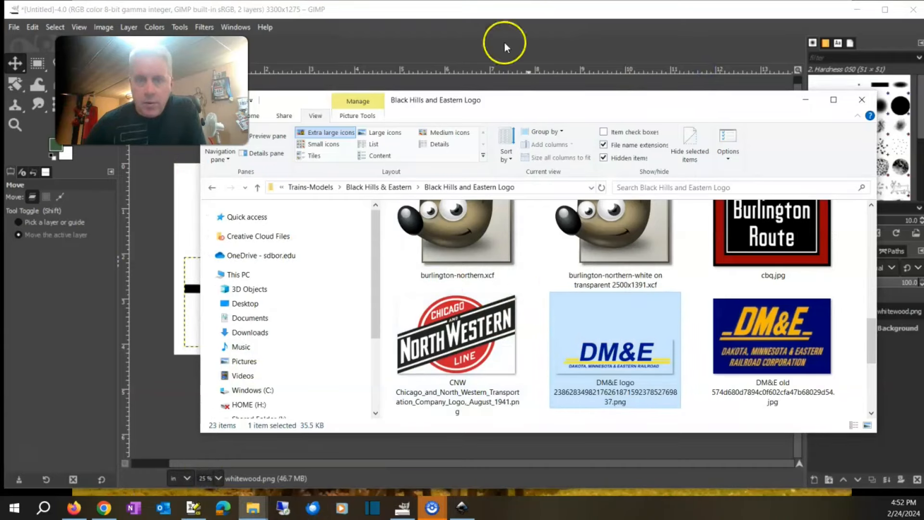
drag(495, 101, 674, 88)
drag(638, 298, 360, 204)
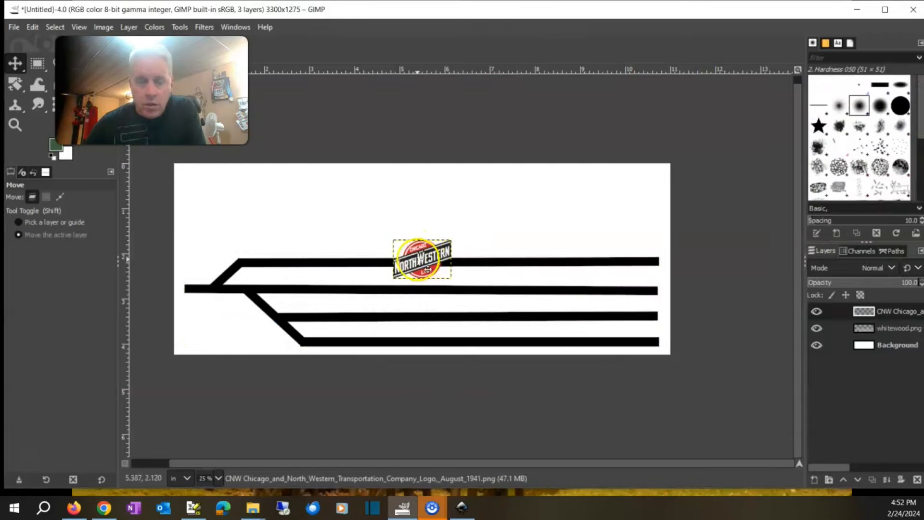
drag(417, 255, 559, 192)
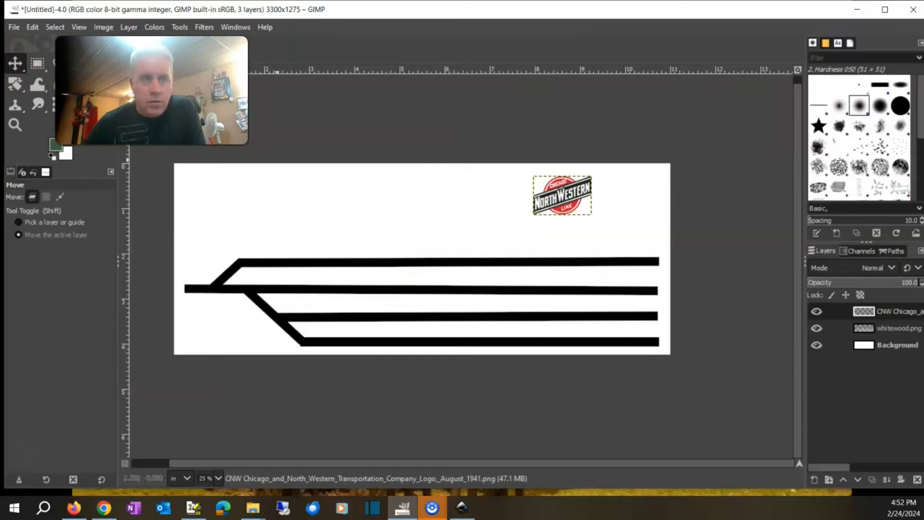
drag(546, 196, 620, 189)
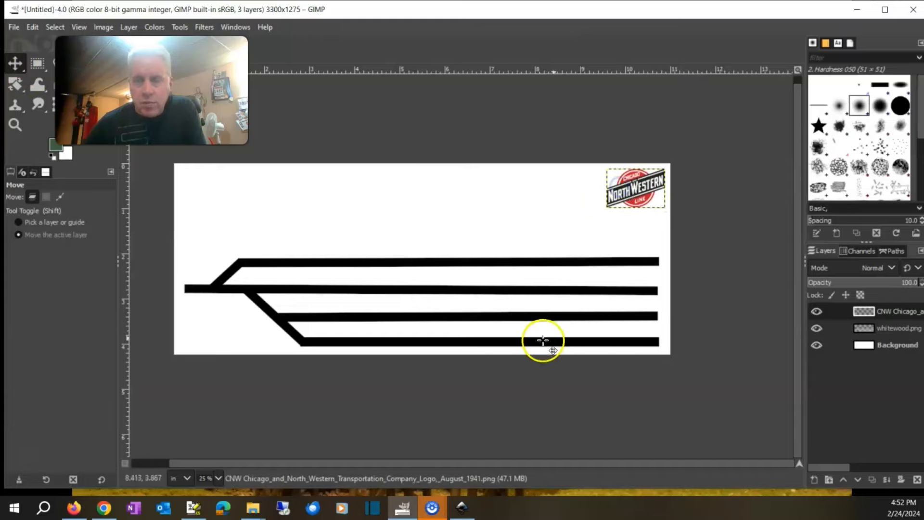
- Add the DM&E logo PNG from the Black Hills and Eastern Logo folder and move it to the canvas's upper-left area above the tracks
mouse_move(253, 507)
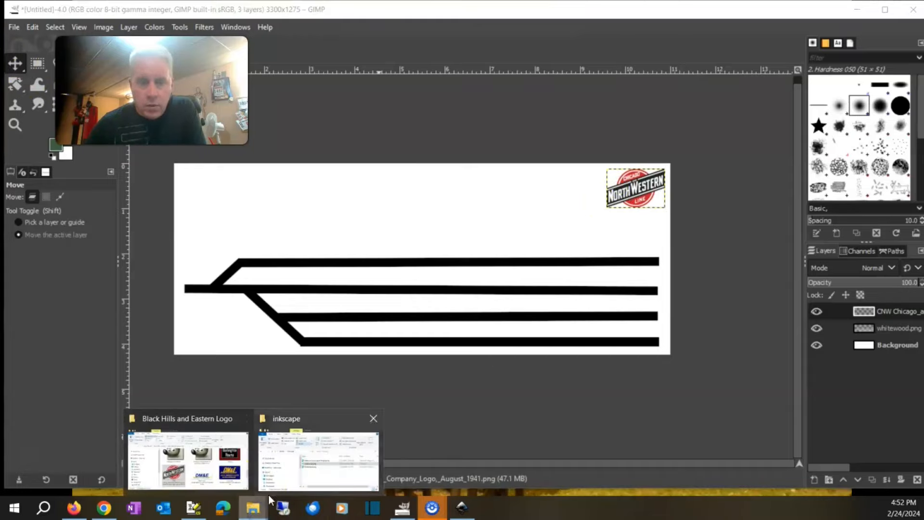
click(202, 454)
drag(799, 337, 245, 198)
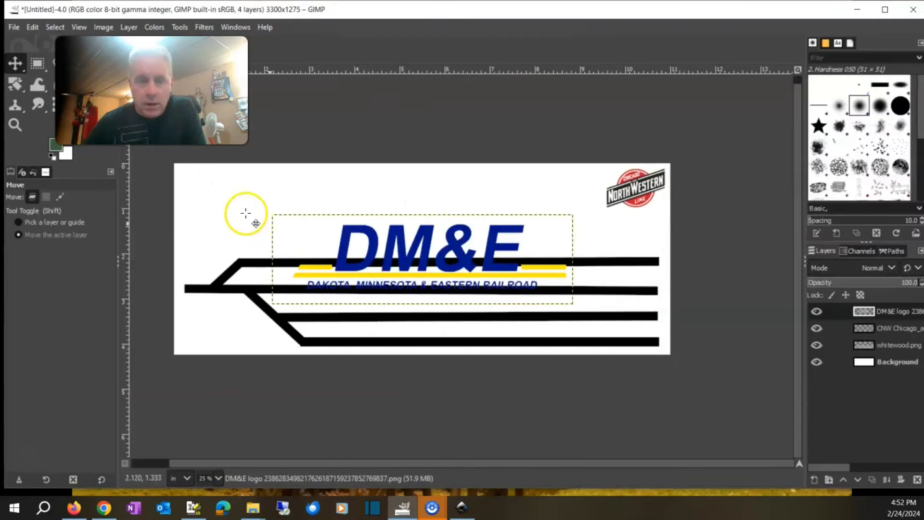
drag(339, 198, 243, 153)
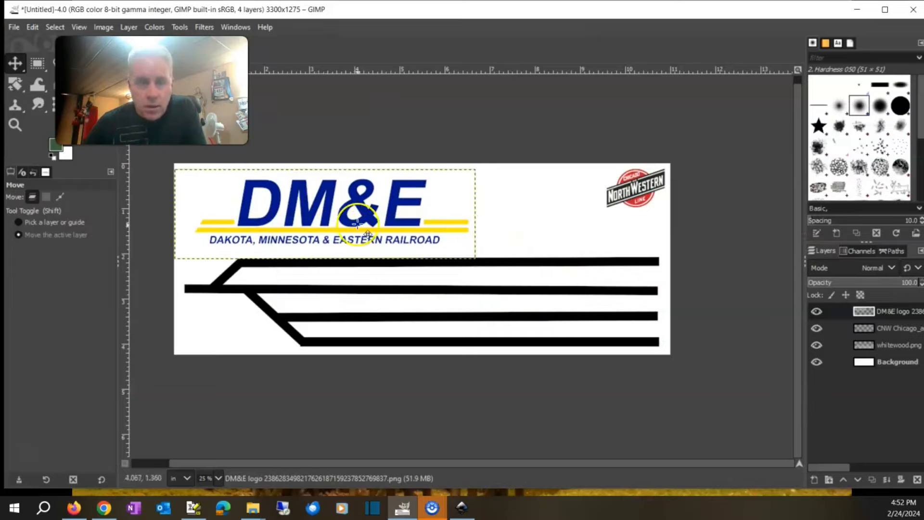
right_click(346, 212)
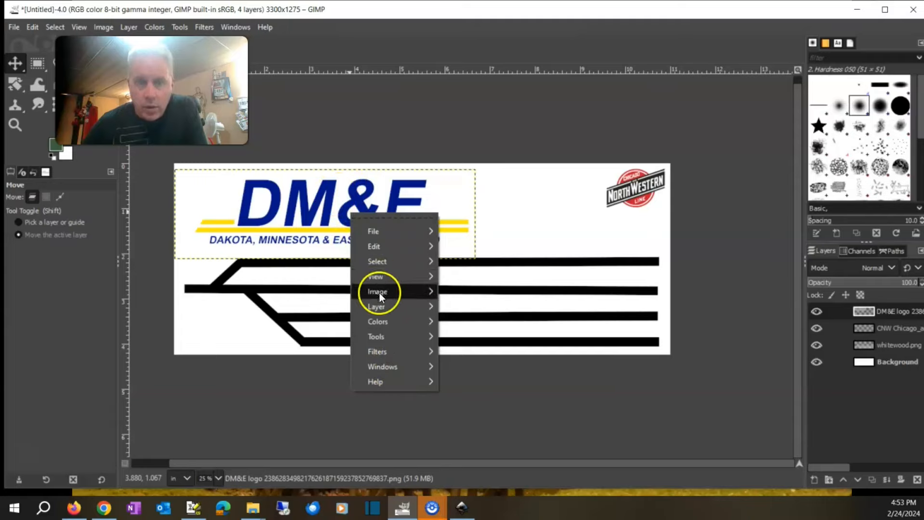
mouse_move(379, 293)
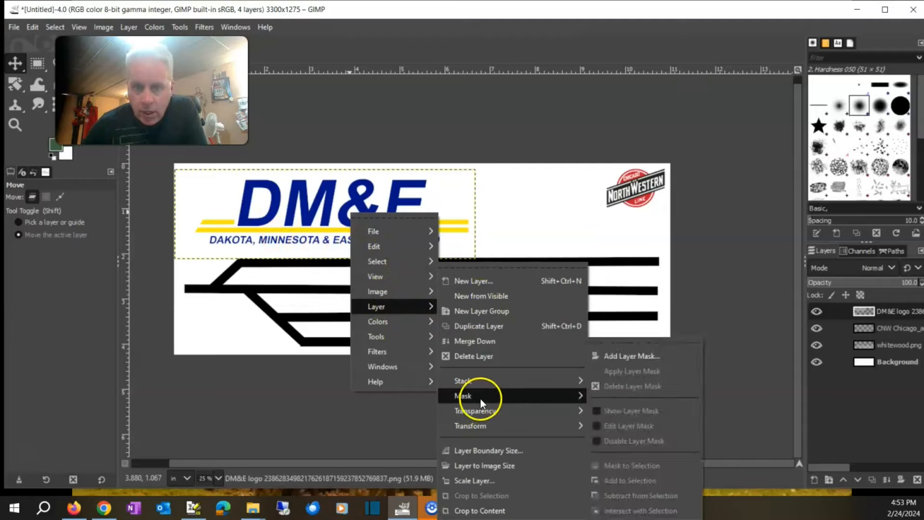
click(497, 484)
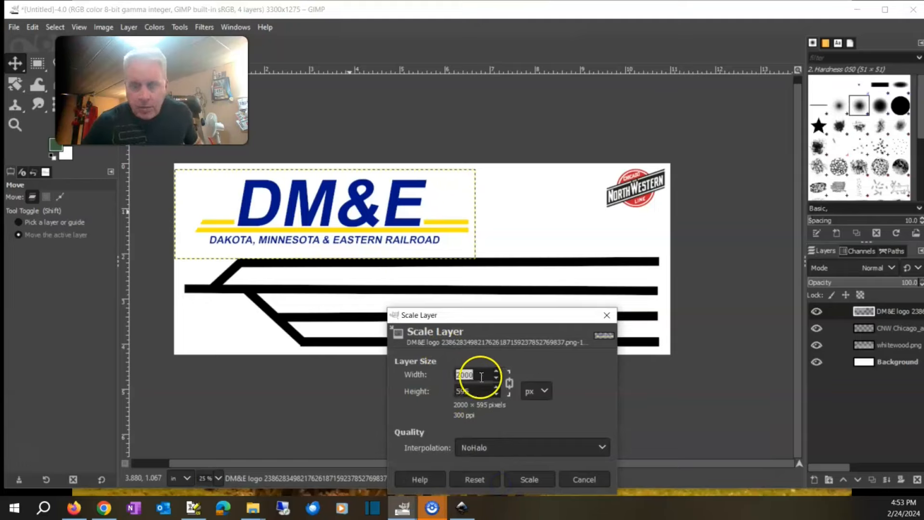
click(636, 192)
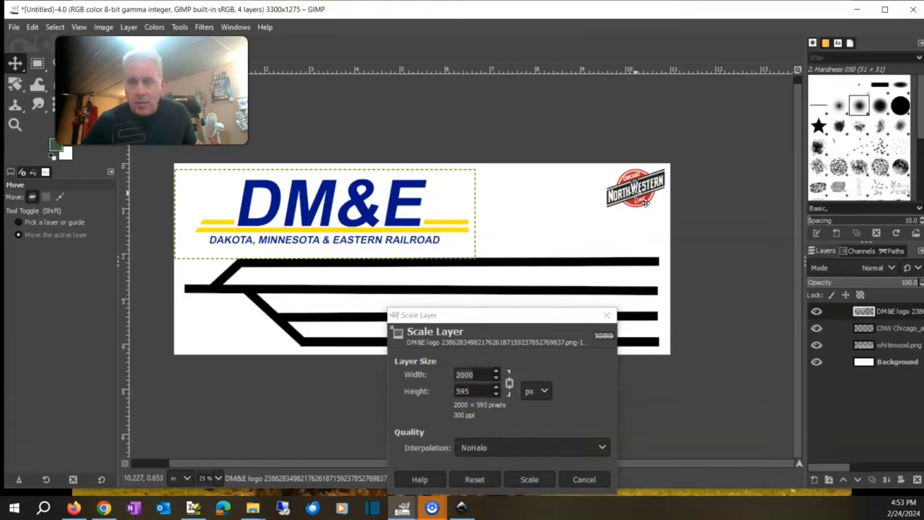
click(577, 481)
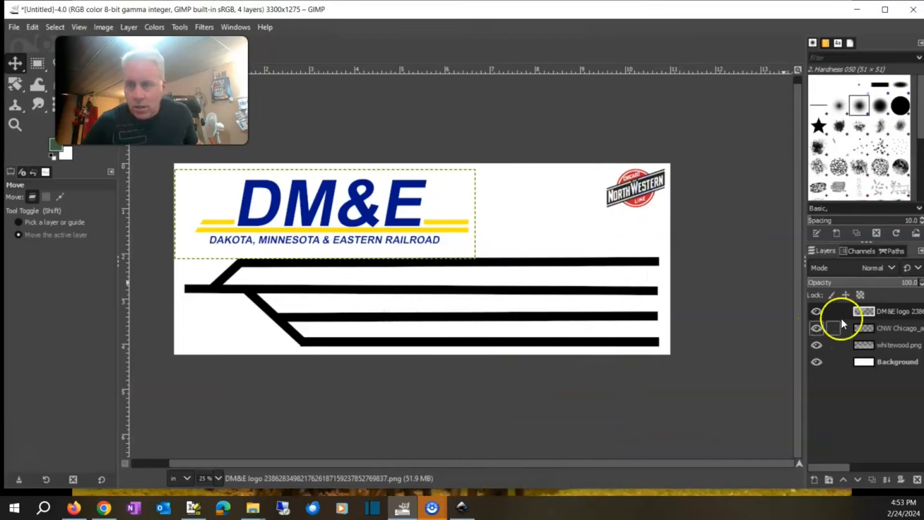
- Check the Chicago and North Western logo layer's pixel height in Scale Layer without resizing it
click(890, 328)
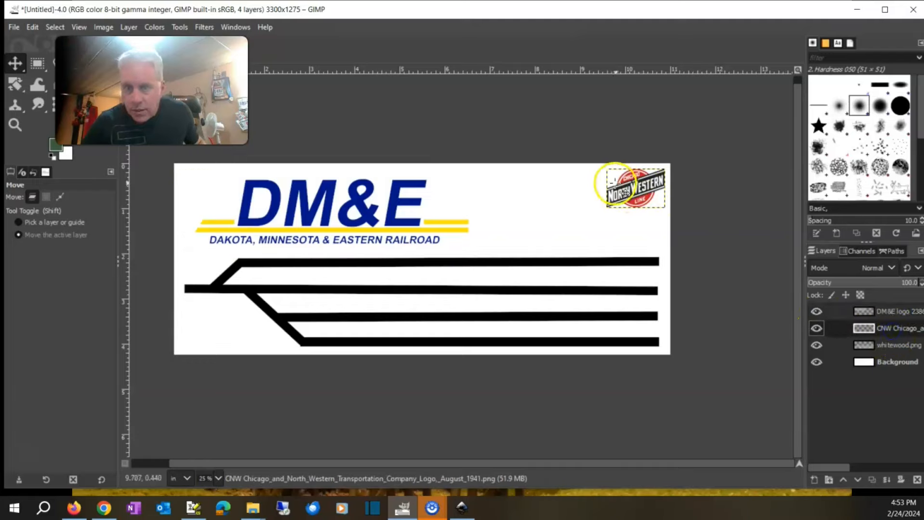
right_click(633, 188)
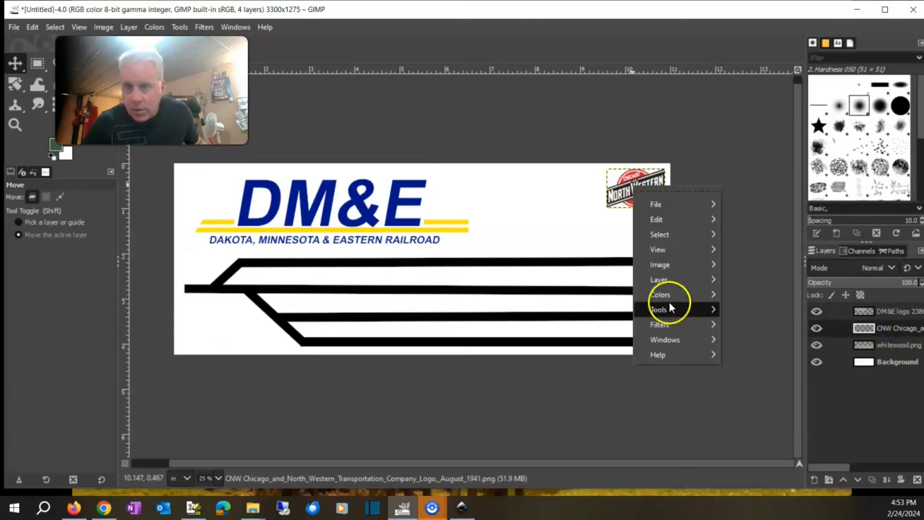
mouse_move(671, 285)
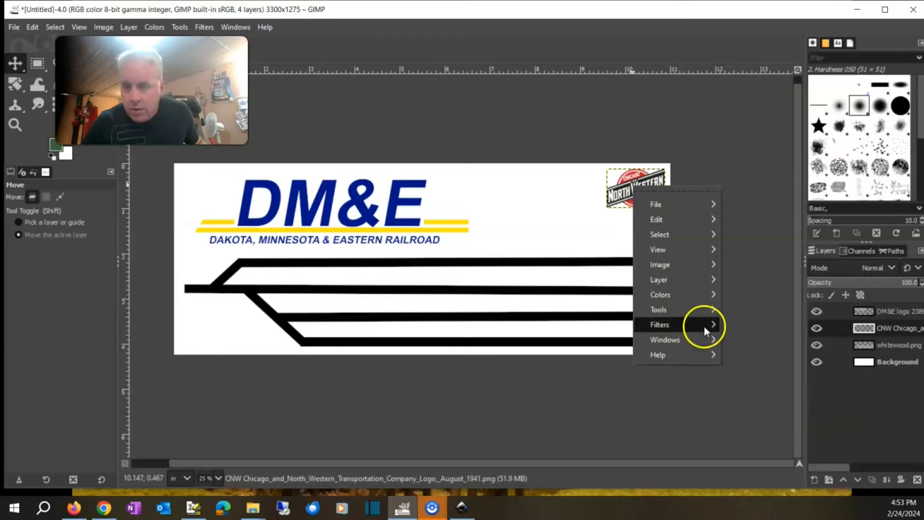
mouse_move(701, 312)
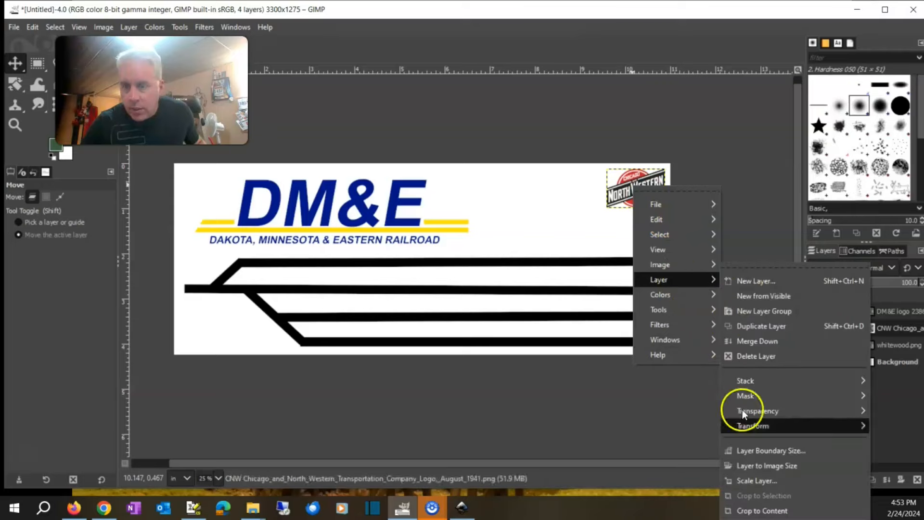
click(759, 482)
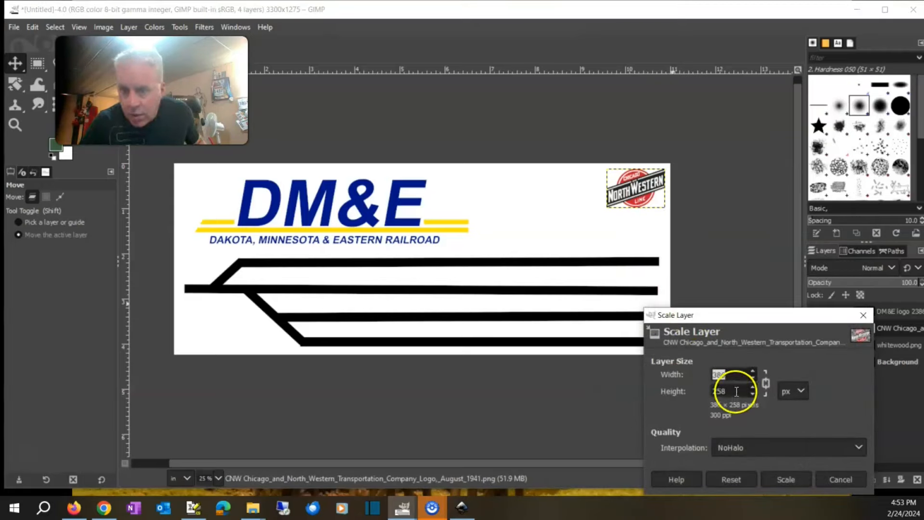
key(Tab)
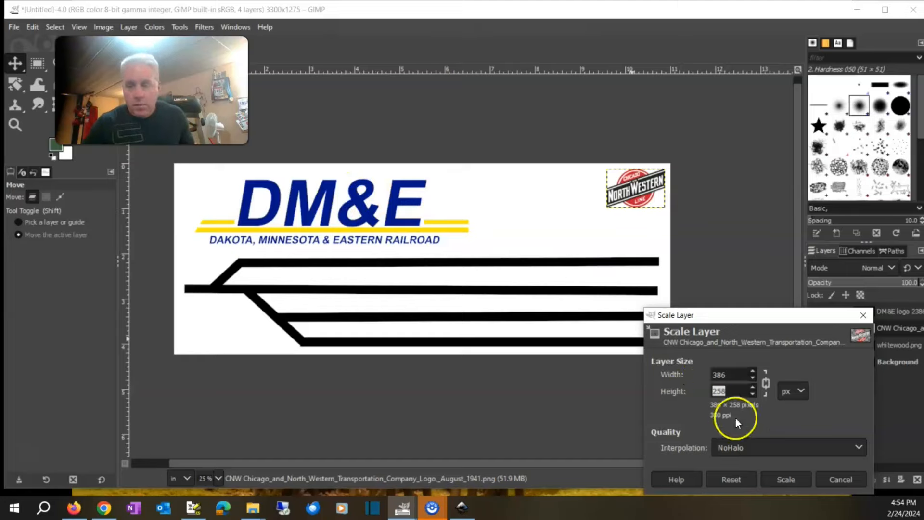
click(841, 480)
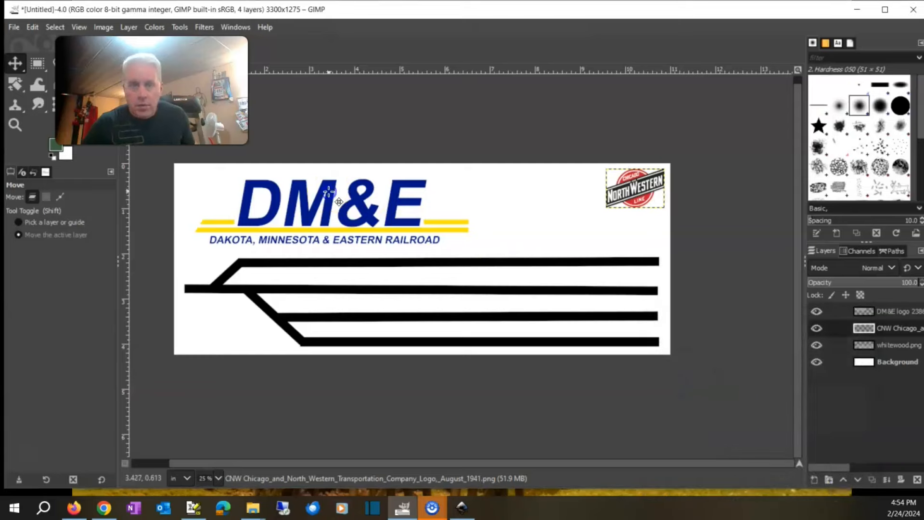
- Scale the DM&E logo layer to a height of 258 px, keeping its proportions
click(891, 314)
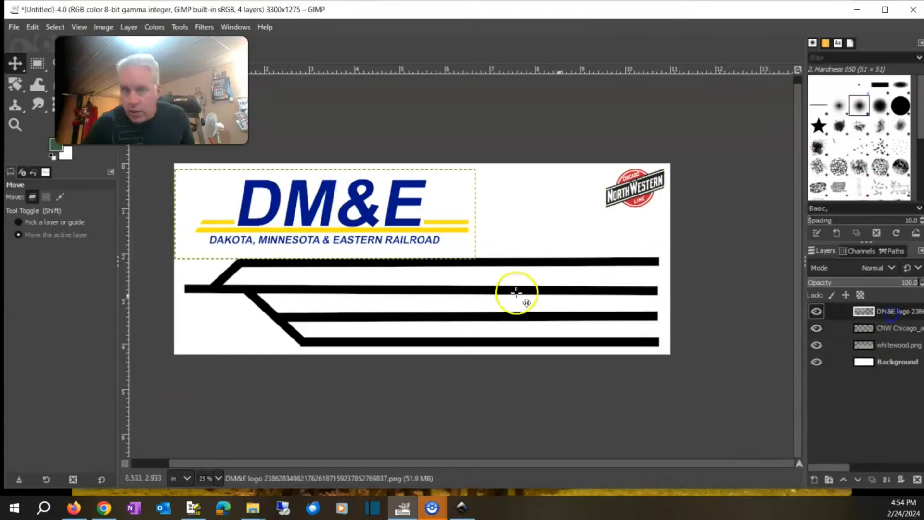
right_click(899, 317)
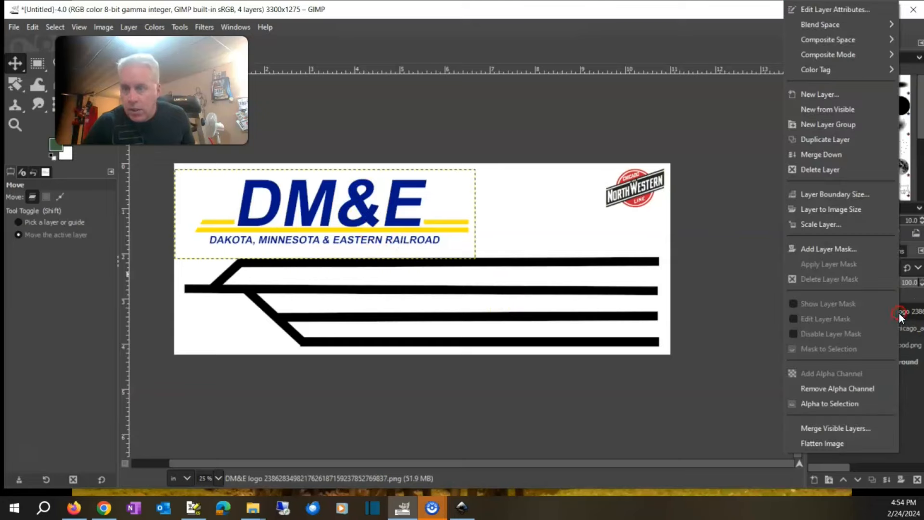
click(822, 225)
double_click(770, 223)
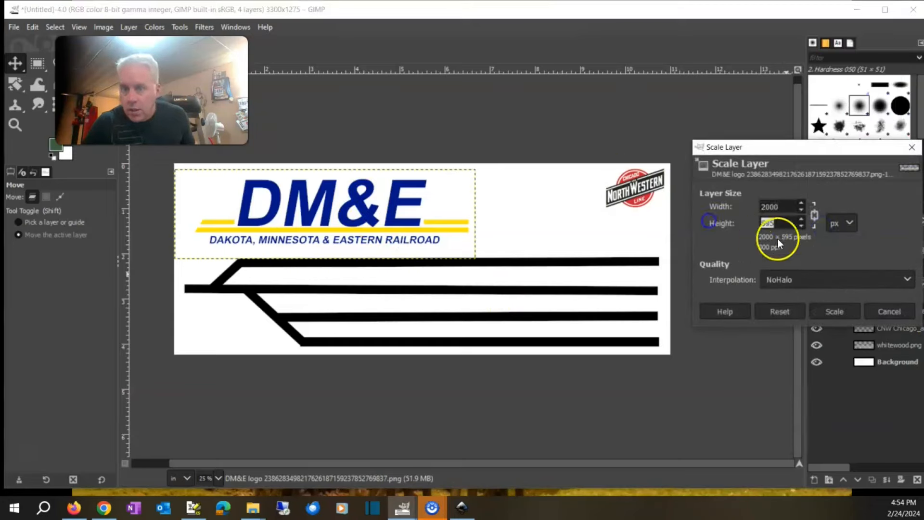
text(25)
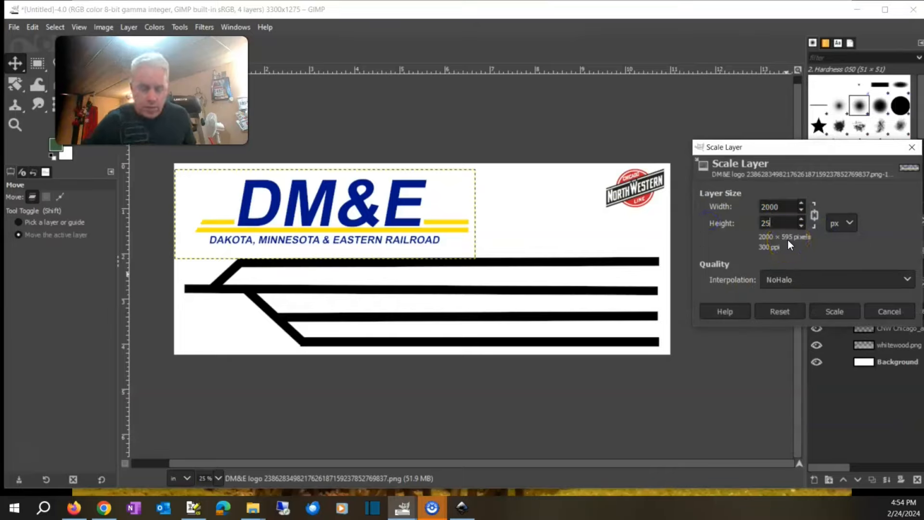
text(8)
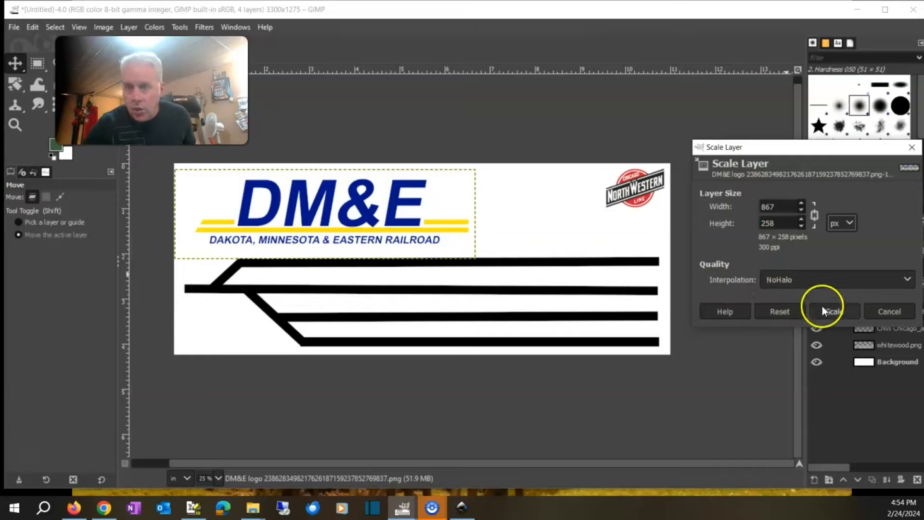
click(833, 312)
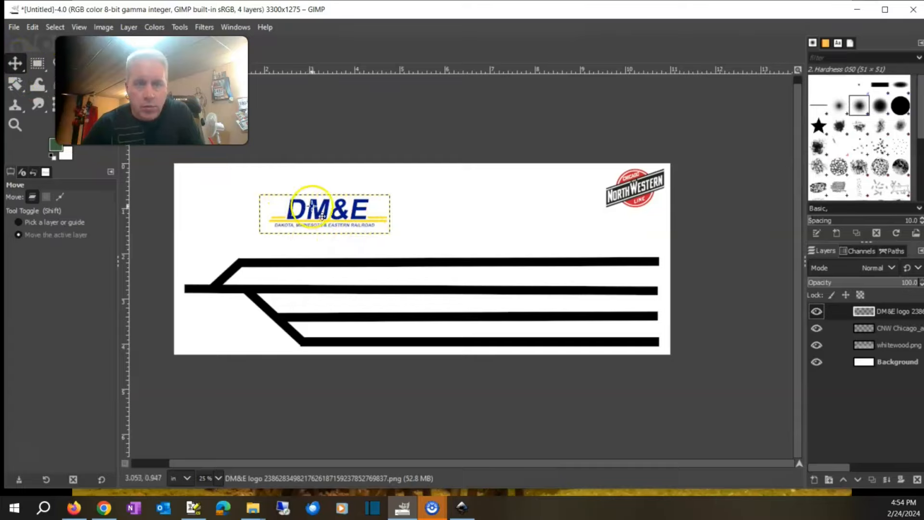
- Move the DM&E logo into the canvas's upper-left corner and shift the Chicago and North Western logo slightly inward from the right edge
drag(324, 217, 233, 188)
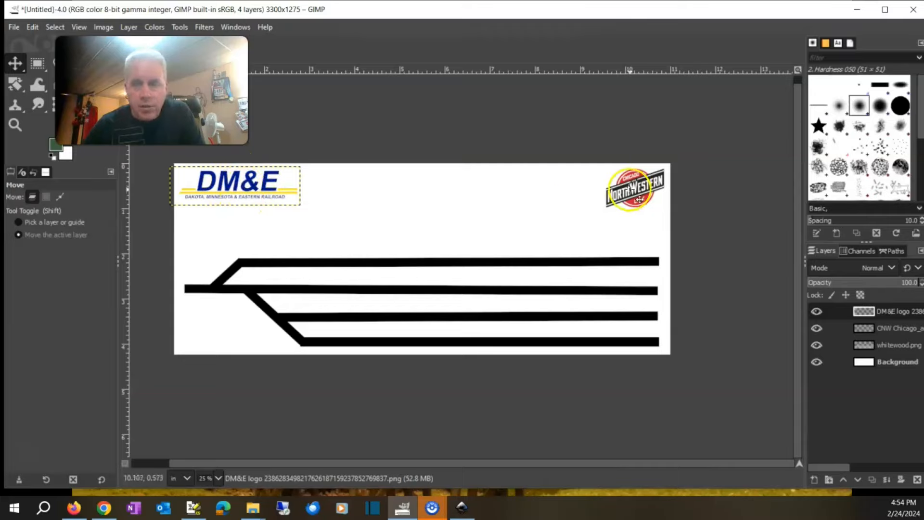
click(861, 329)
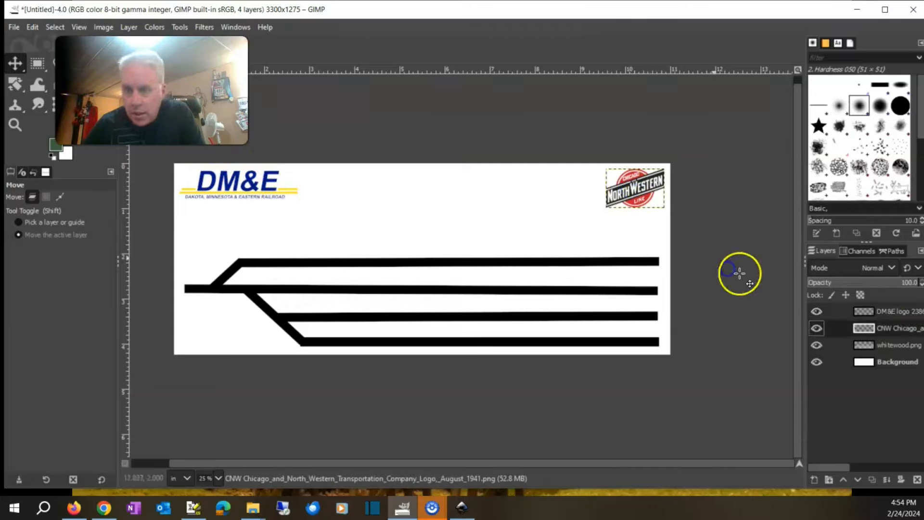
drag(646, 191, 626, 190)
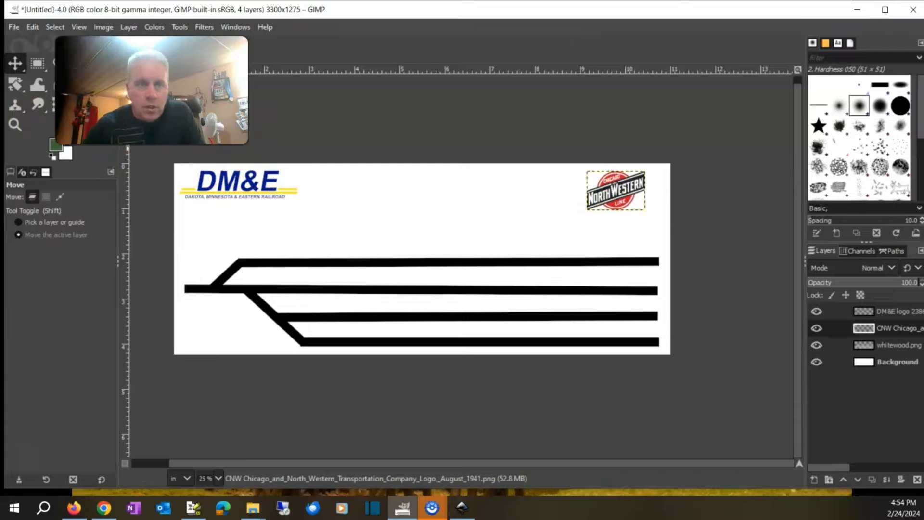
drag(151, 90, 670, 79)
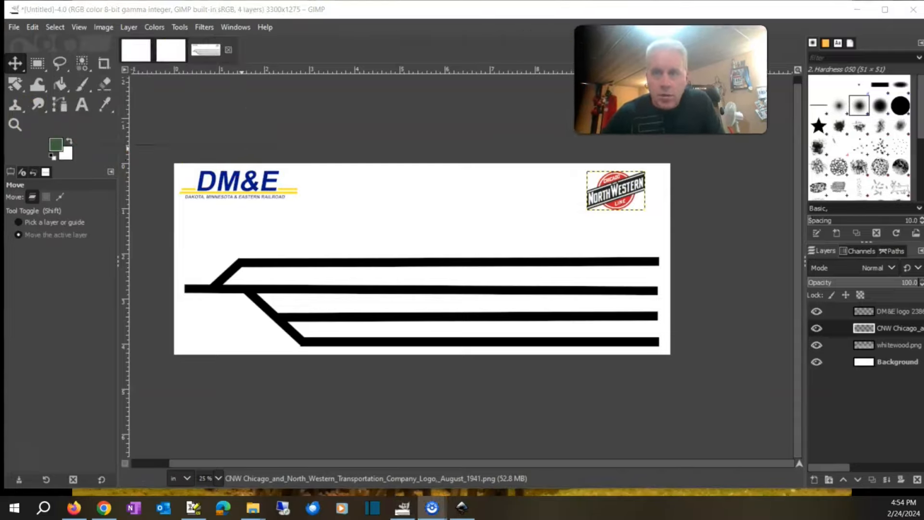
- Create a text box about 11 in wide across the canvas's upper band and enter the title WHITEWOOD
click(83, 104)
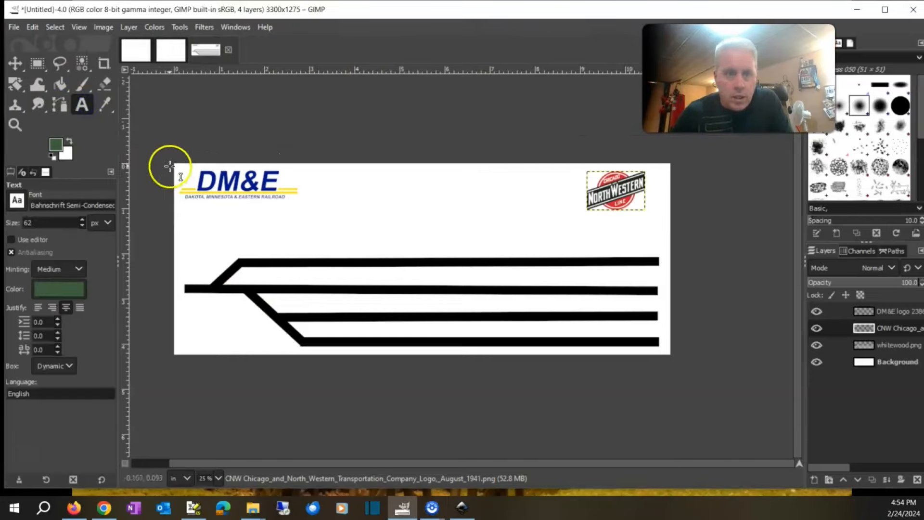
drag(169, 162, 665, 204)
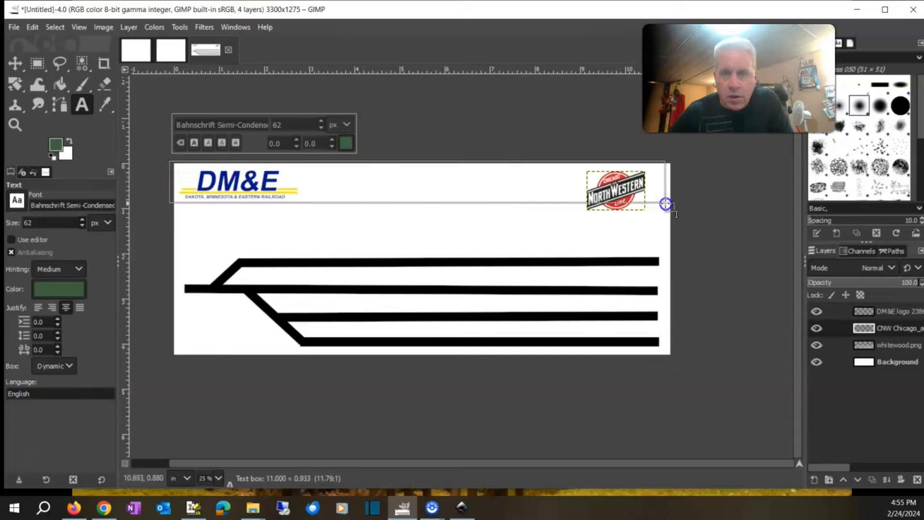
click(487, 198)
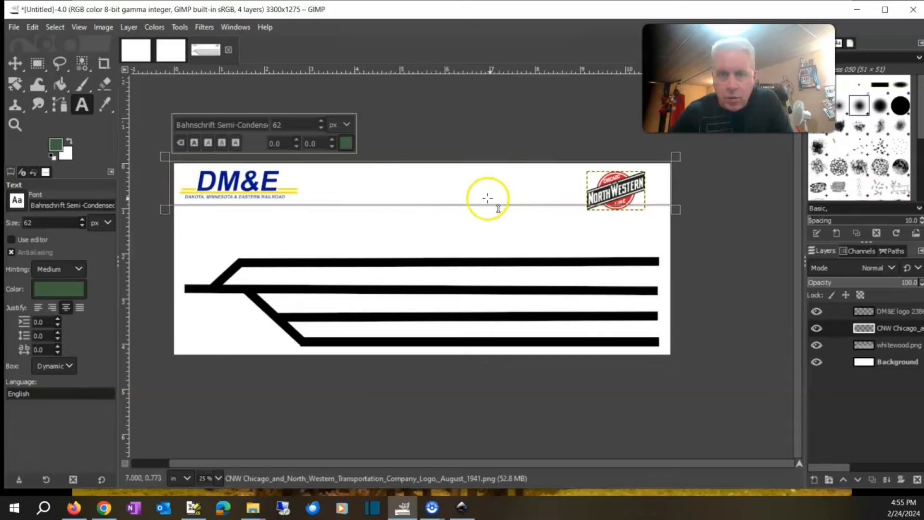
drag(450, 211, 451, 231)
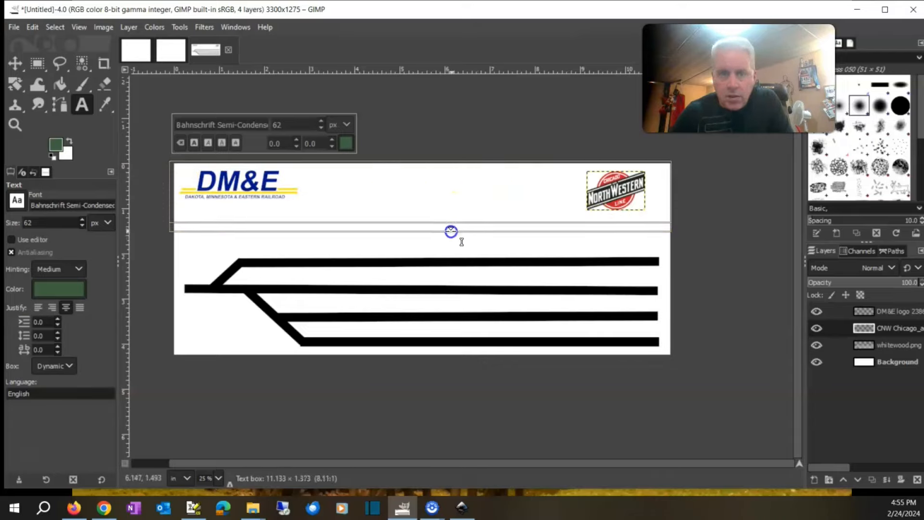
click(404, 178)
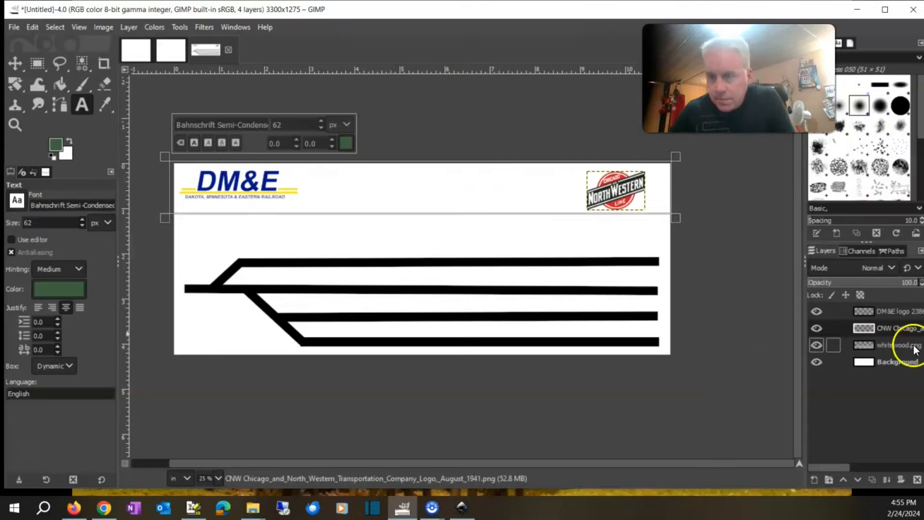
click(377, 175)
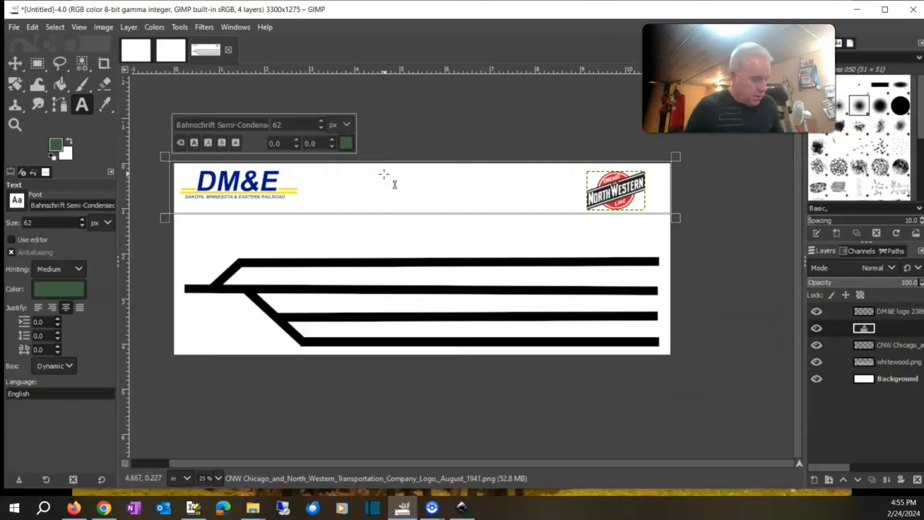
text(WHITEWOOD)
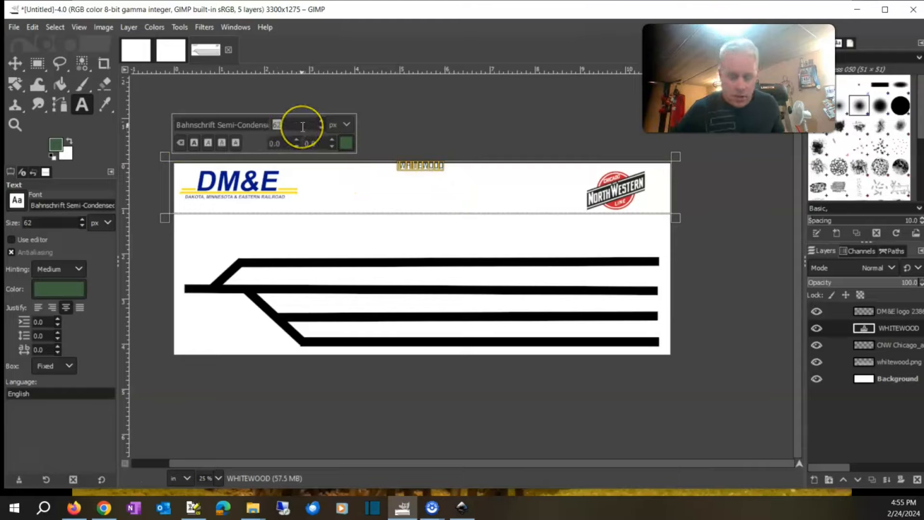
- Enlarge the WHITEWOOD title's text size, first to 150 px and finally to 200 px
text(150)
key(Return)
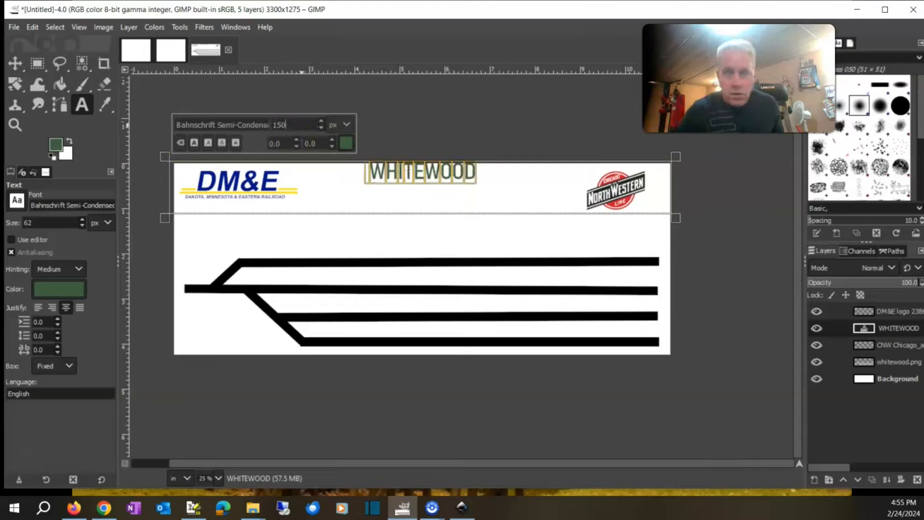
double_click(288, 125)
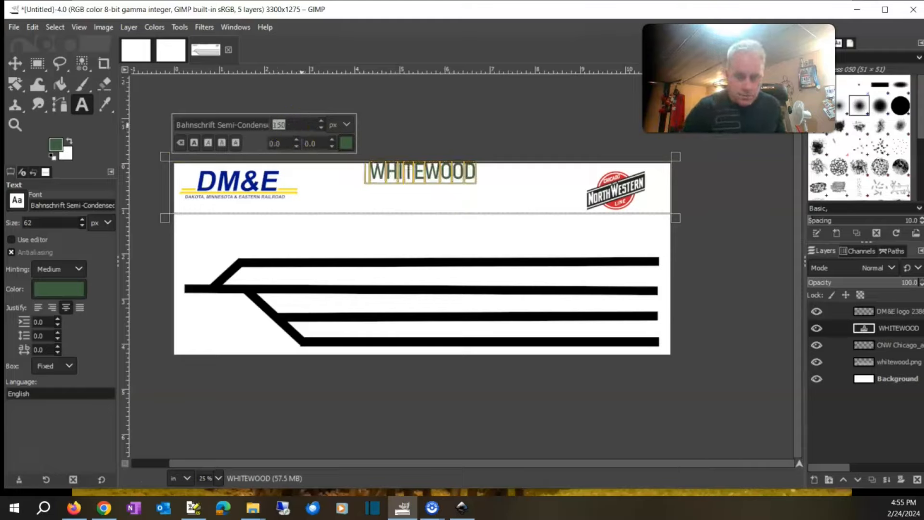
key(Return)
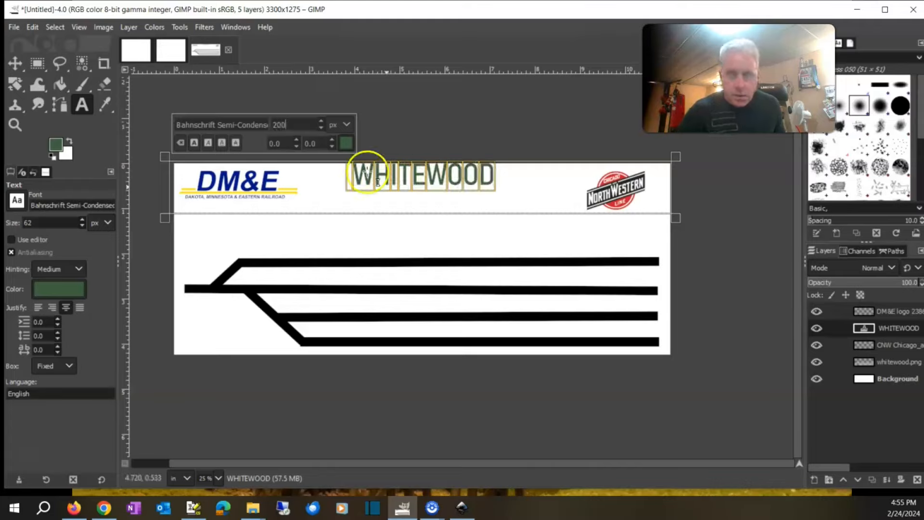
- Remove the leading space before WHITEWOOD and set the title's font to Arial Bold
drag(497, 175, 334, 146)
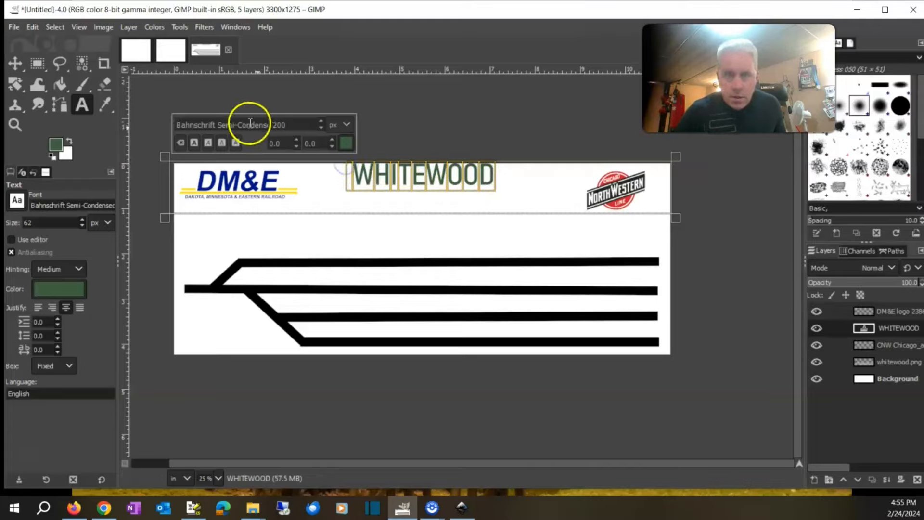
click(355, 177)
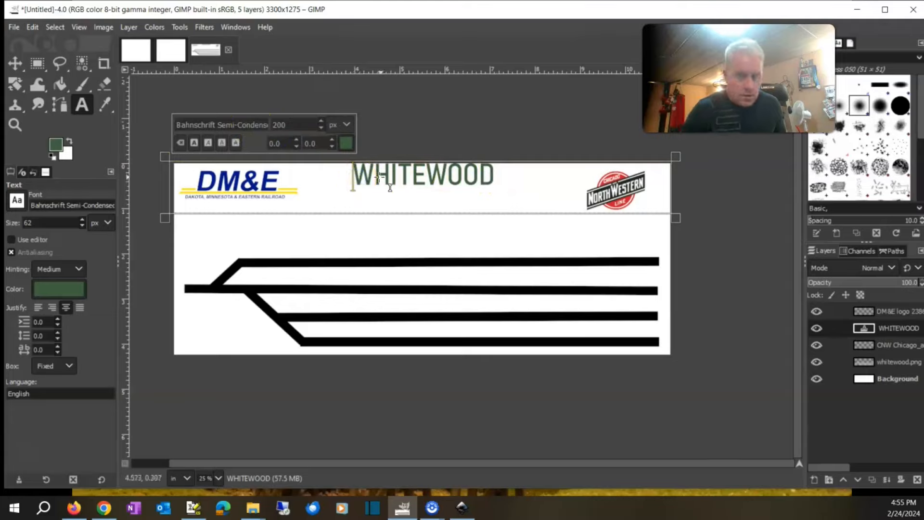
key(BackSpace)
key(ctrl+a)
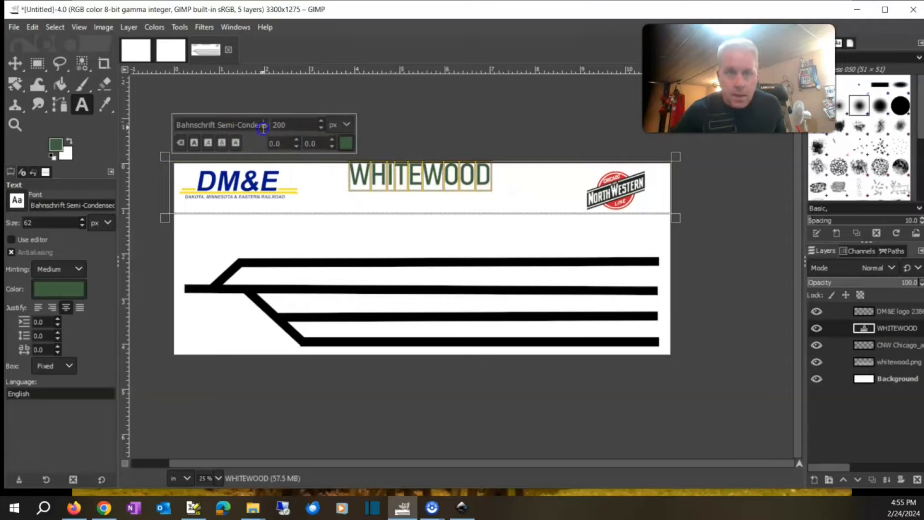
key(ctrl+a)
key(BackSpace)
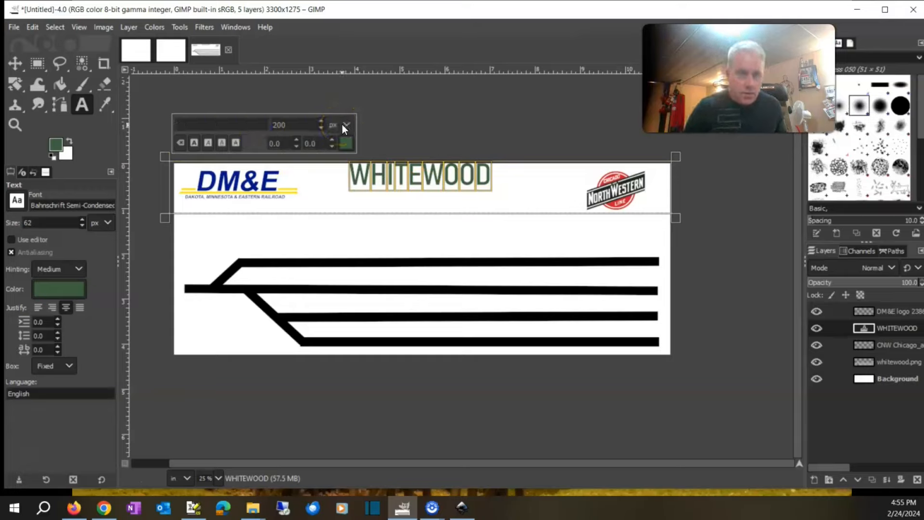
text(aria)
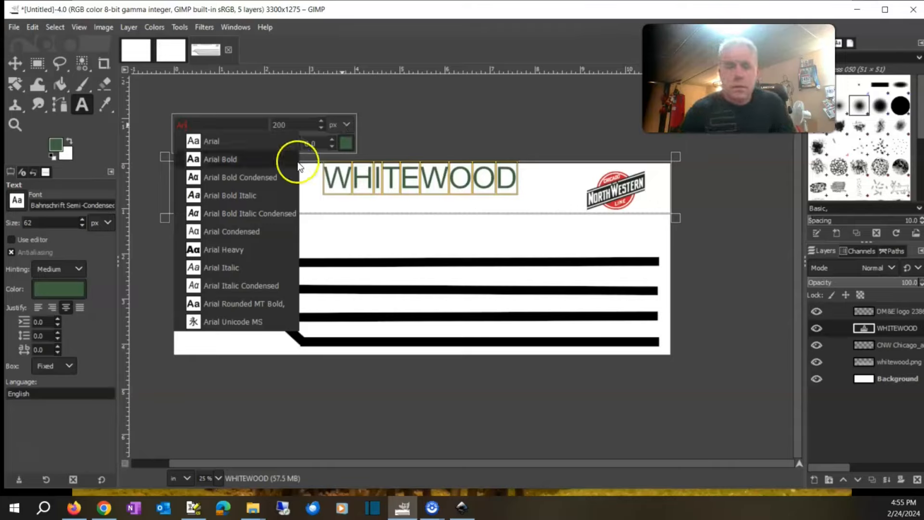
click(247, 161)
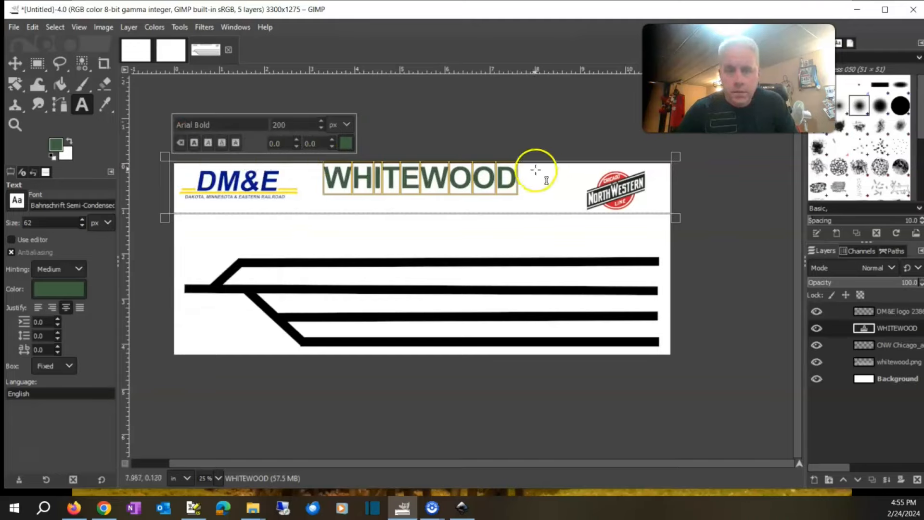
- Recolor the WHITEWOOD title black (000000) and extend its text box slightly downward
click(344, 143)
click(452, 212)
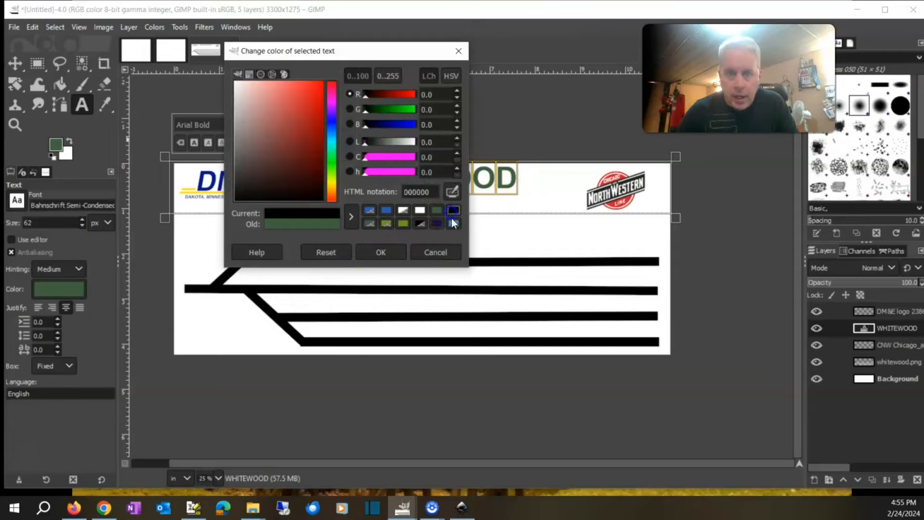
click(383, 251)
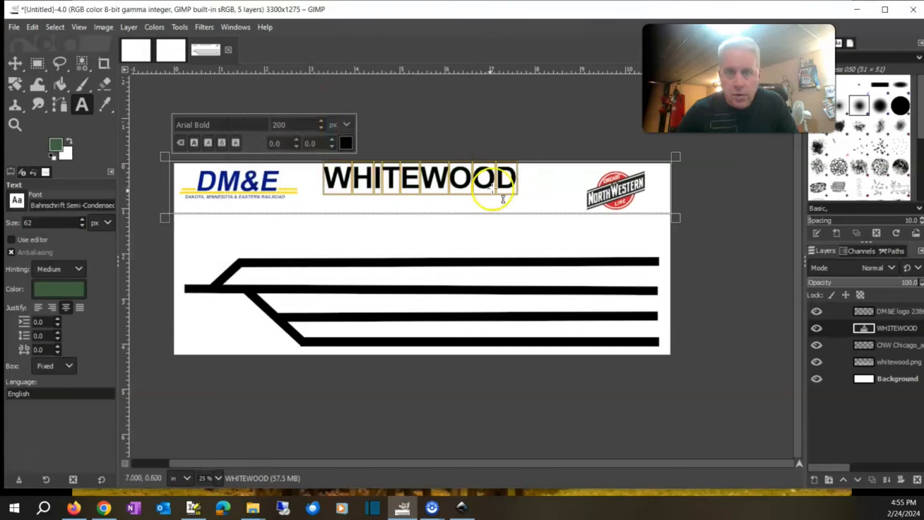
drag(439, 213, 439, 221)
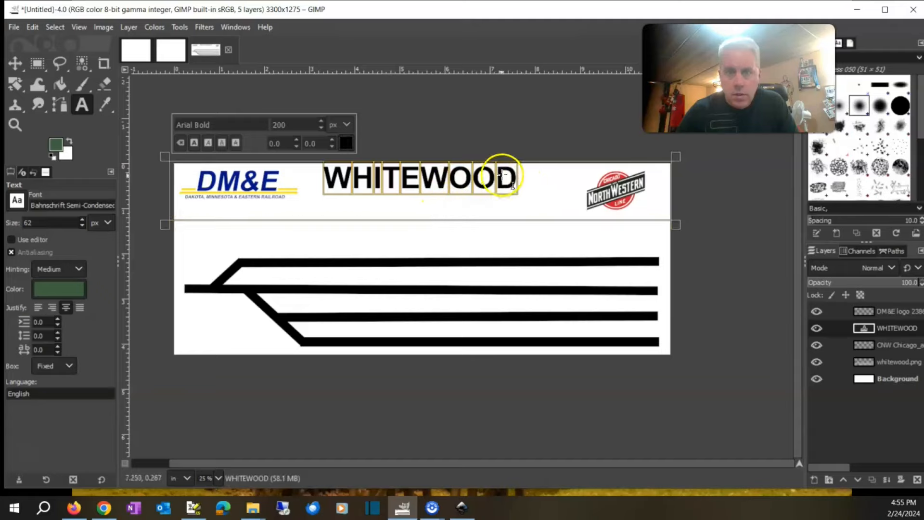
- Try the WHITEWOOD title at 300 px and then at 250 px
drag(514, 174, 335, 172)
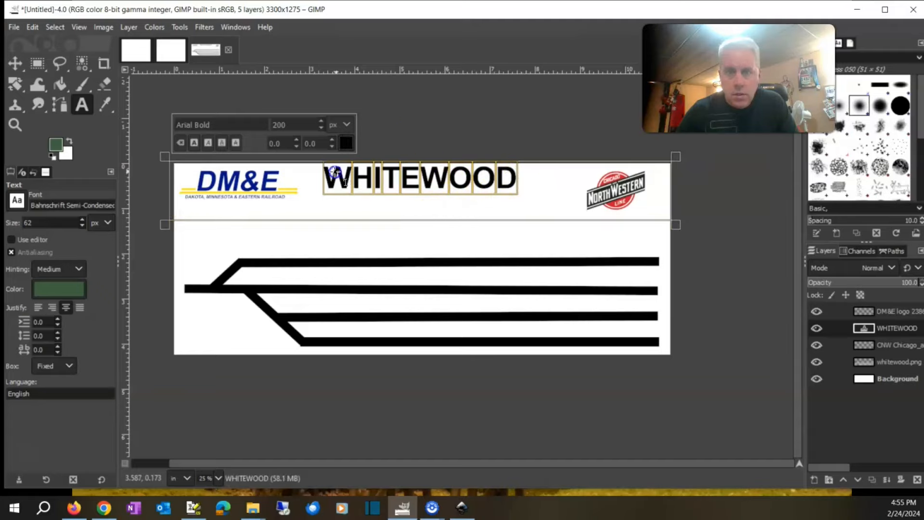
double_click(268, 123)
text(300)
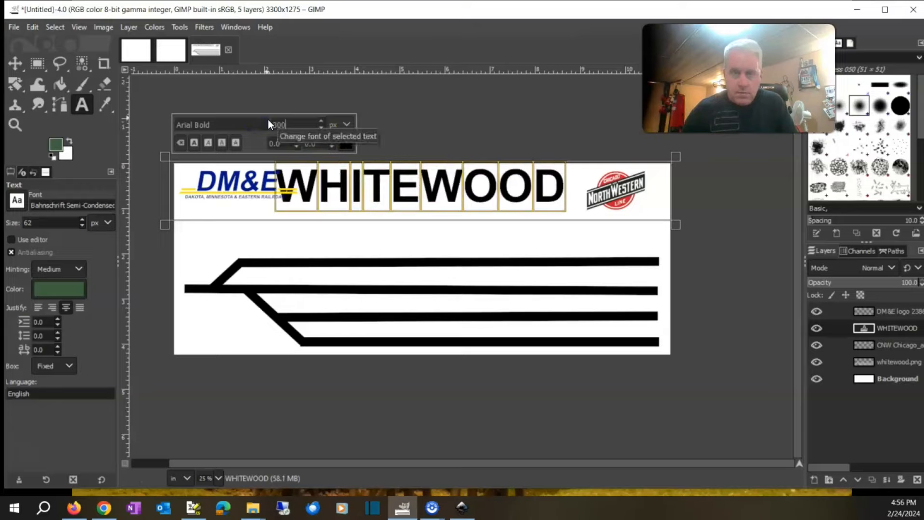
drag(290, 125, 244, 120)
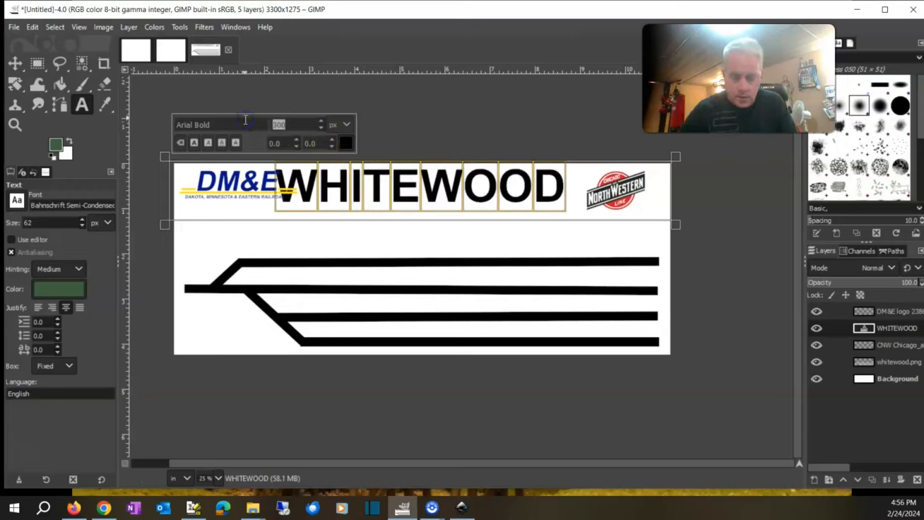
text(250)
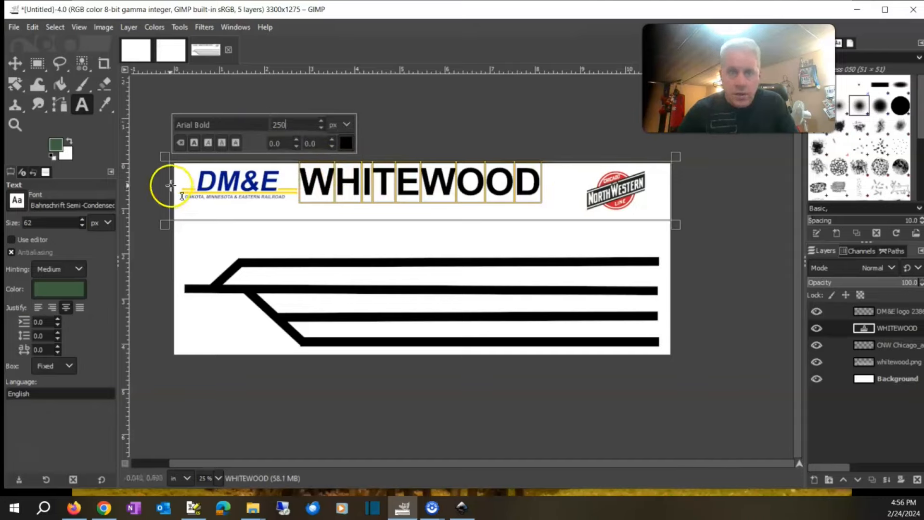
- Set the WHITEWOOD title to 200 px and pull in its text box's left and top edges to line it up between the logos
drag(168, 182, 175, 186)
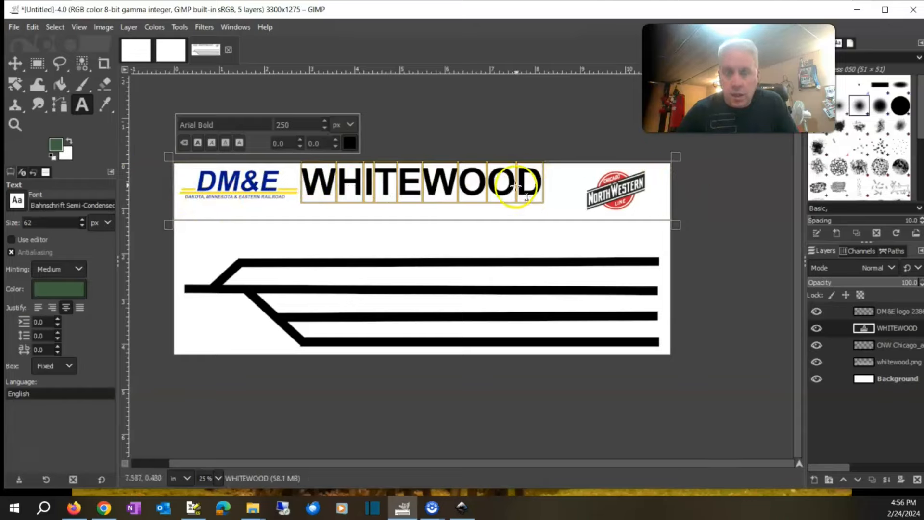
drag(540, 184, 303, 173)
drag(311, 126, 247, 119)
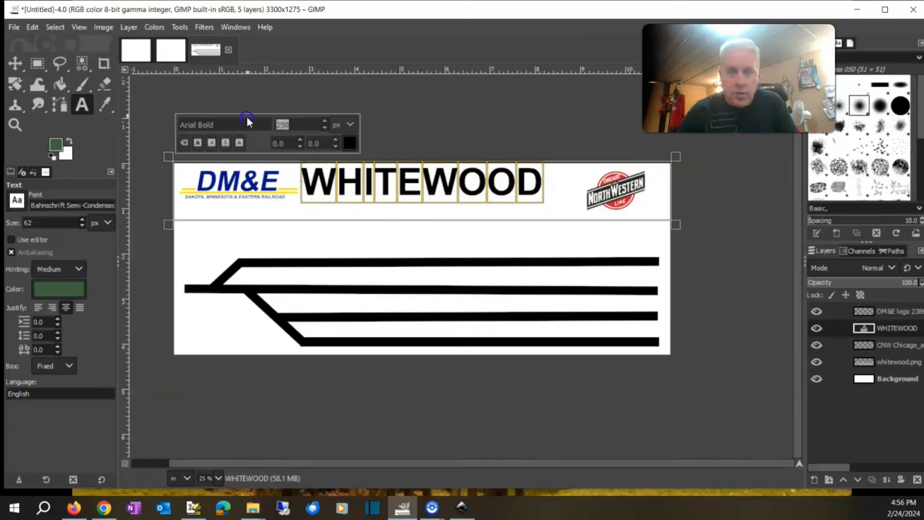
text(200)
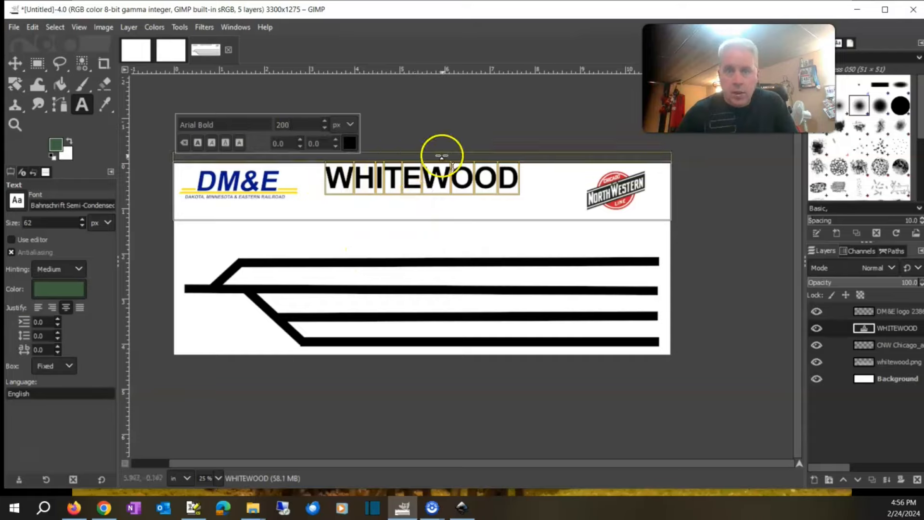
drag(442, 156, 443, 170)
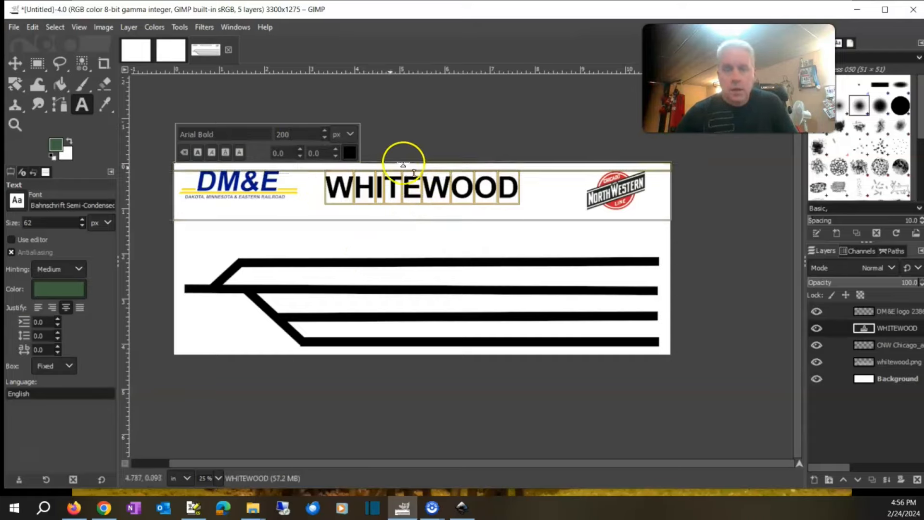
click(222, 169)
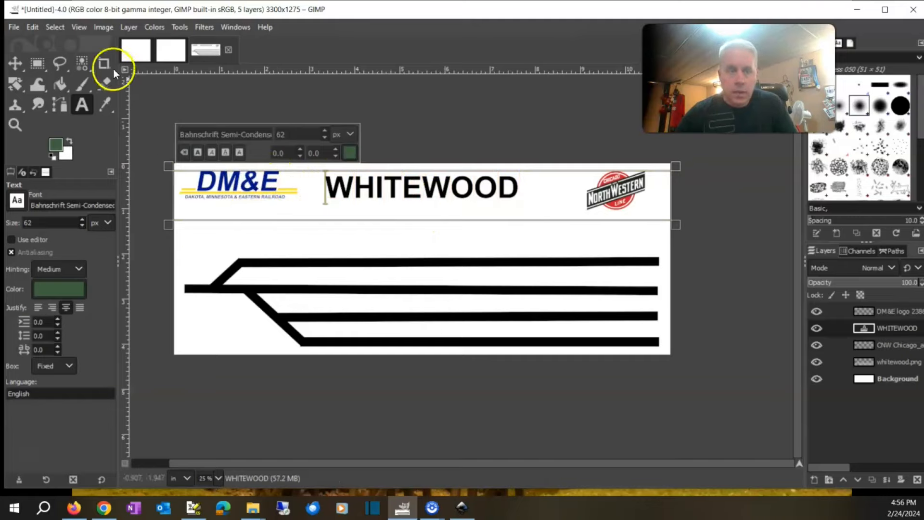
- Select the DM&E logo layer and move the logo slightly inward and down from the canvas's upper-left corner
click(894, 312)
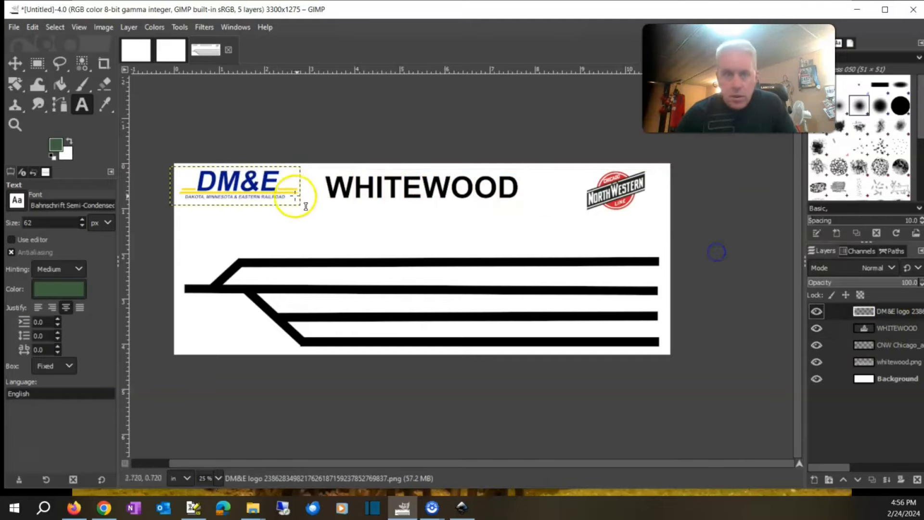
click(247, 183)
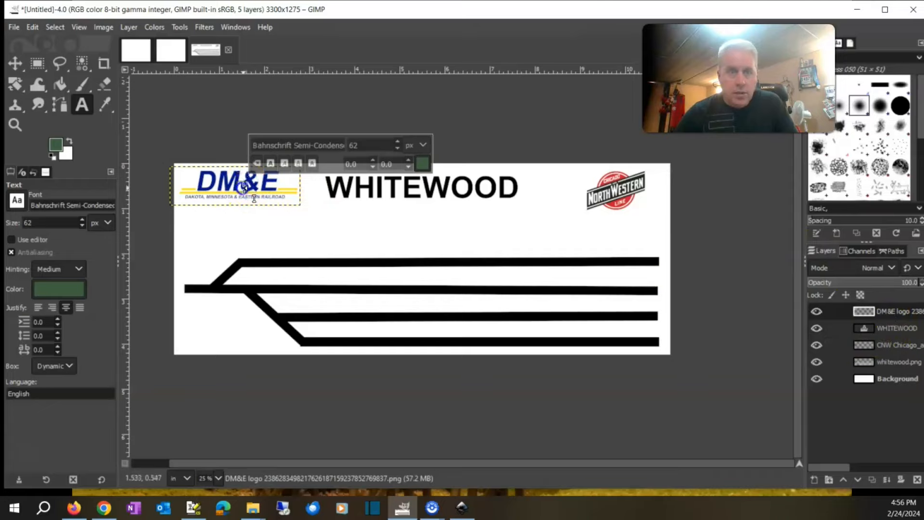
click(16, 63)
drag(238, 187, 246, 194)
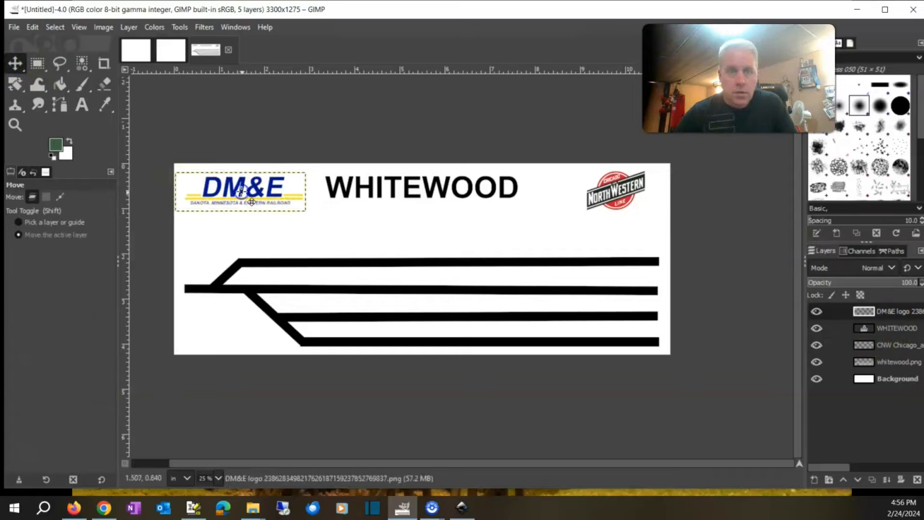
- Narrow the WHITEWOOD text box from its left edge so the title sits centered between the two logos
key(t)
click(384, 188)
drag(165, 187, 200, 186)
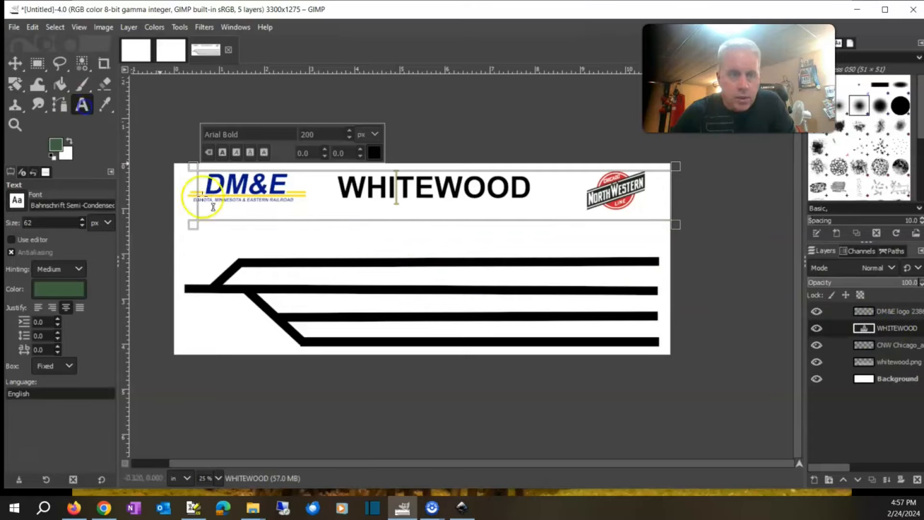
- Draw a text box just above the uppermost track, below the title, and set its text to Arial in black
drag(325, 240, 465, 262)
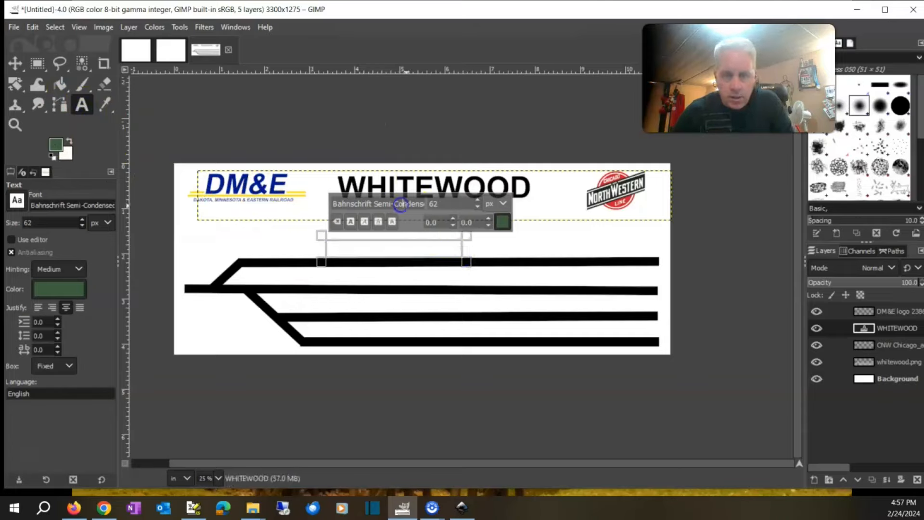
triple_click(406, 206)
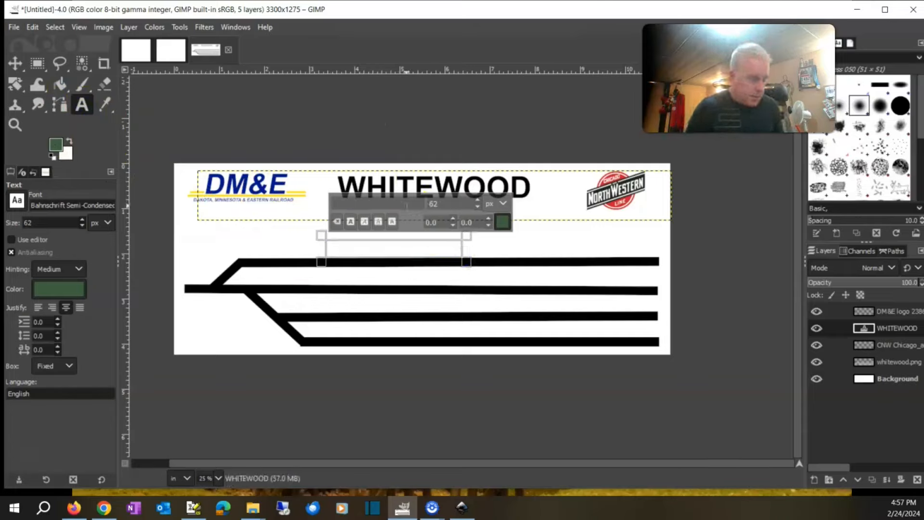
key(Return)
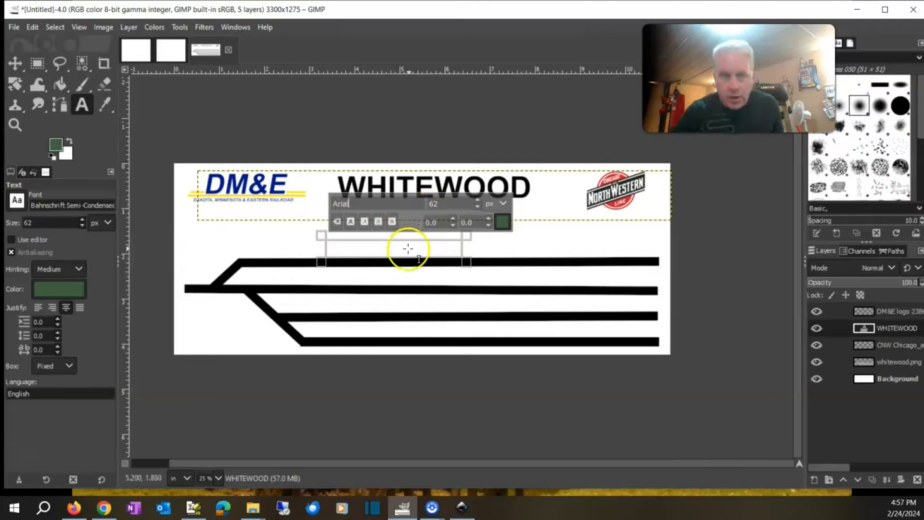
click(502, 221)
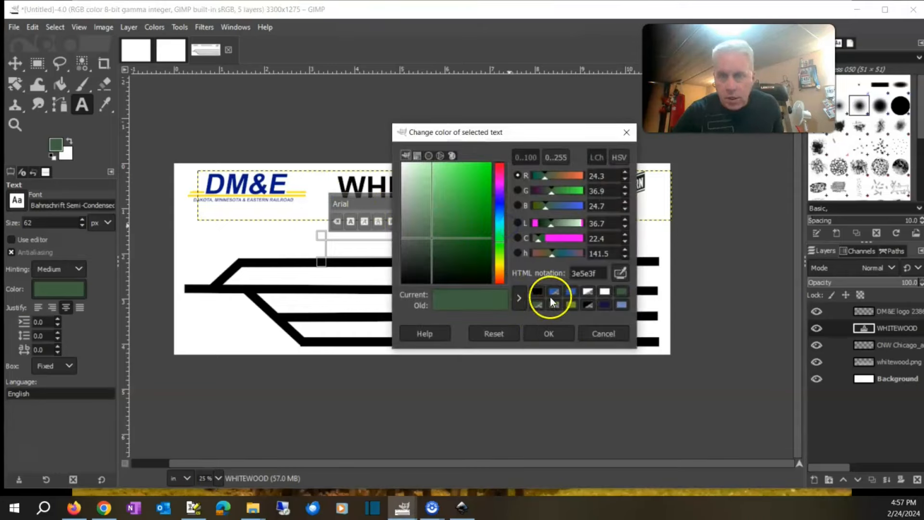
click(538, 292)
click(557, 334)
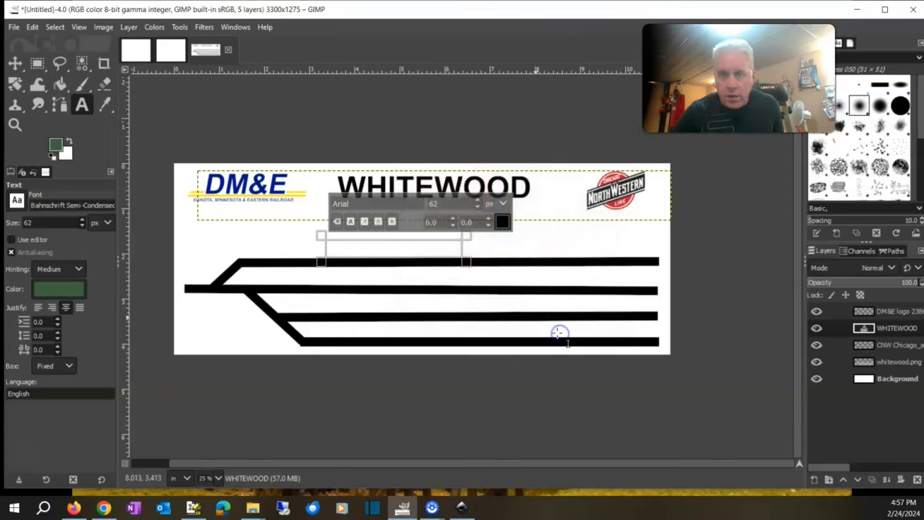
click(441, 254)
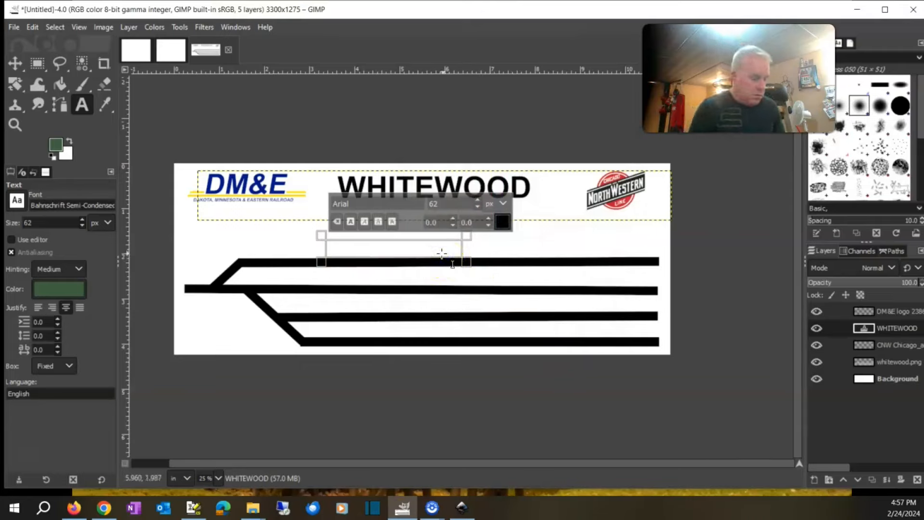
- Enter the label PASSENGER TRACK in capitals in the new text box
text(P)
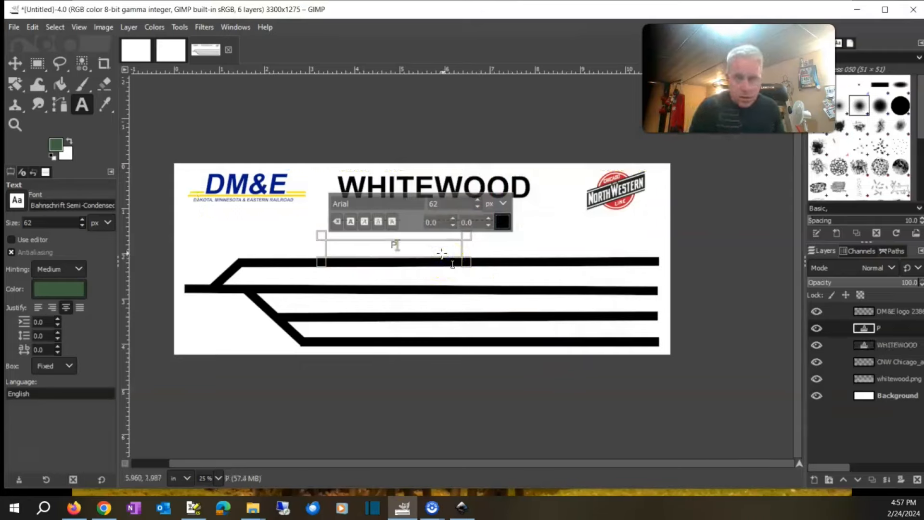
text(asse)
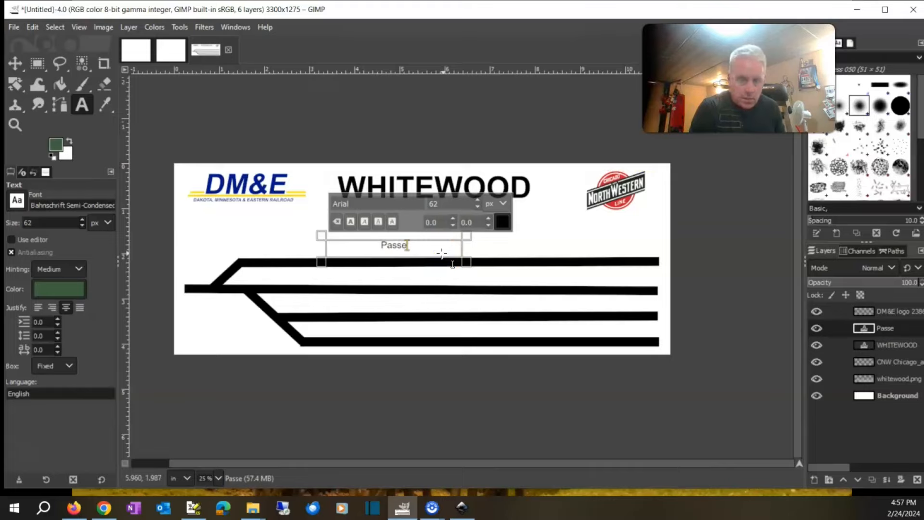
text(n)
key(shift+Left)
key(shift+Left)
key(shift+Left)
key(shift+Left)
key(shift+Left)
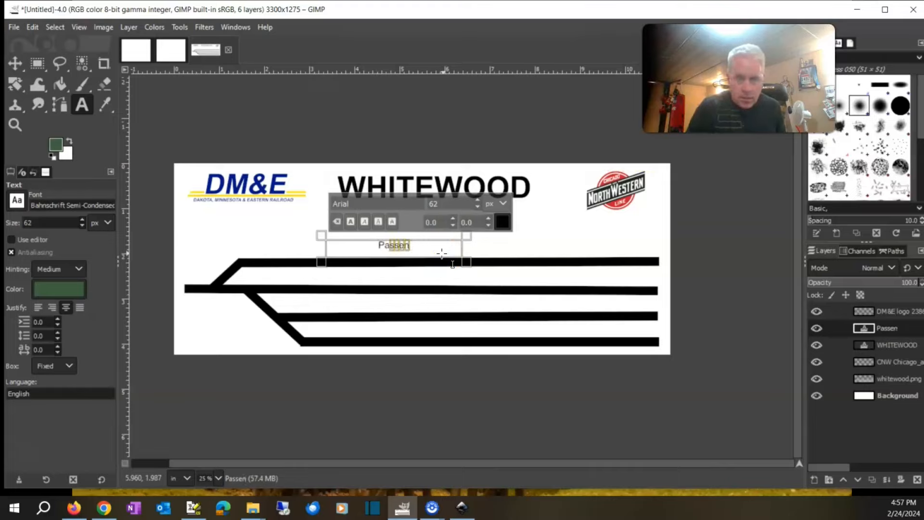
text(ASS)
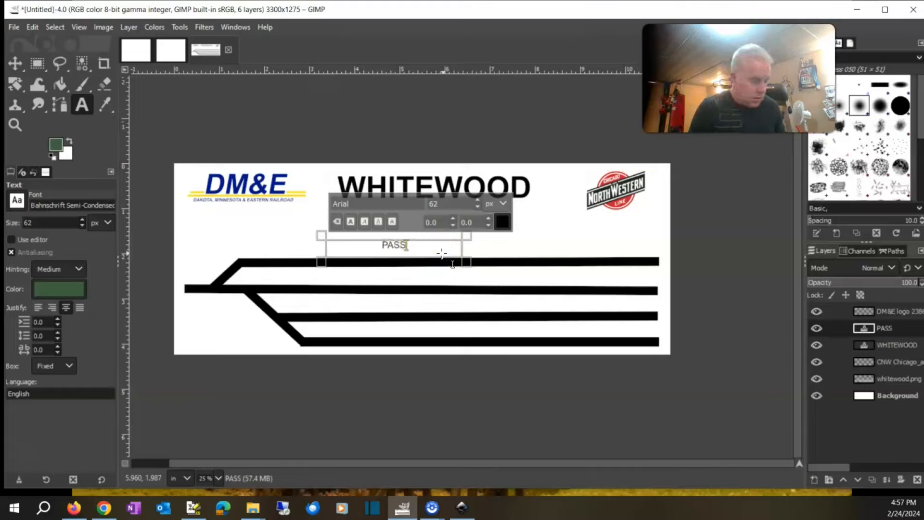
text(ENGER TRACK)
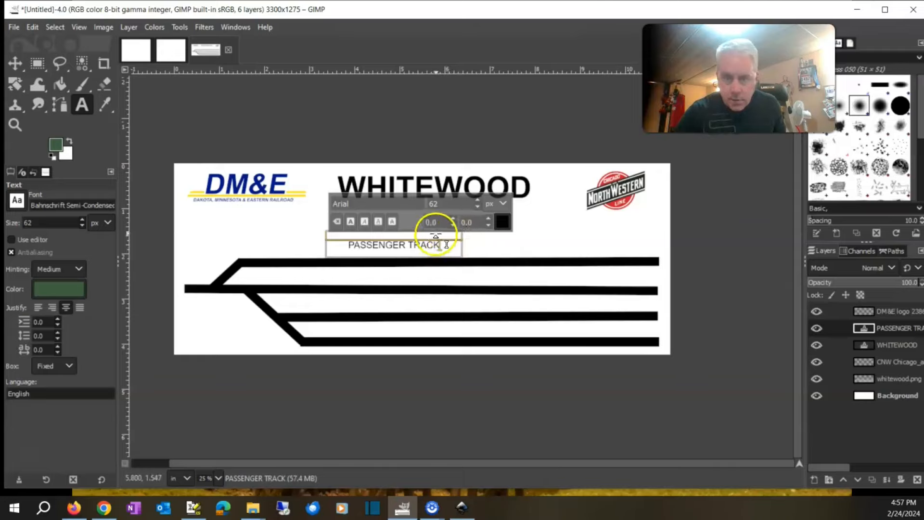
- Lower the top edge of the PASSENGER TRACK text box and move the label toward the middle of the uppermost track
drag(436, 236, 439, 239)
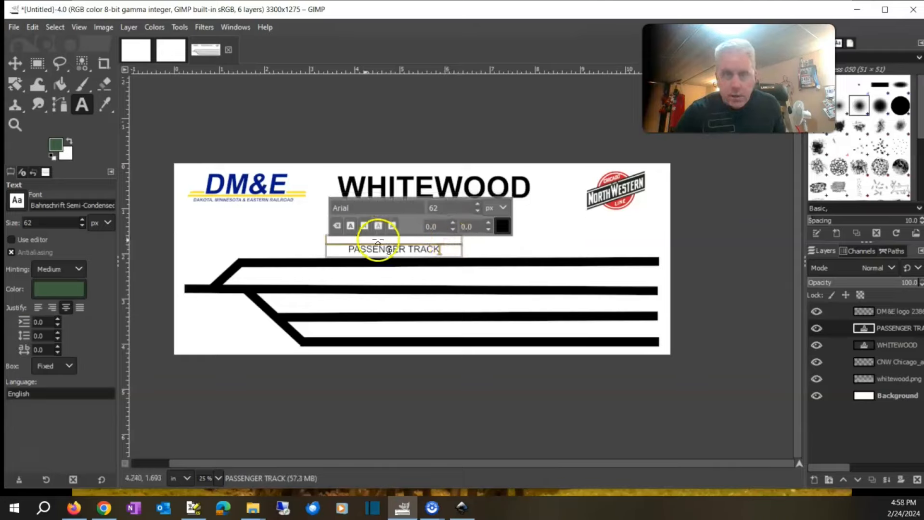
click(80, 104)
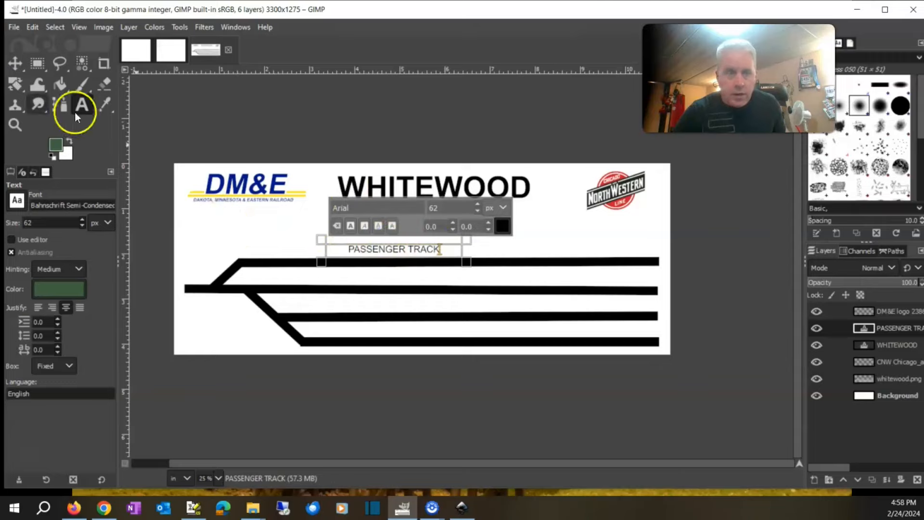
click(21, 64)
drag(418, 244, 440, 237)
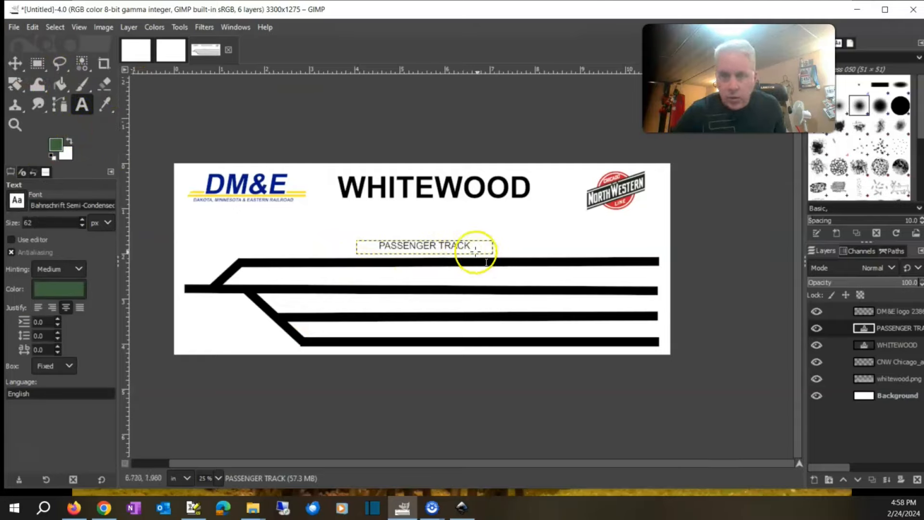
- Duplicate the PASSENGER TRACK label layer and place copies above each of the three lower tracks
click(893, 331)
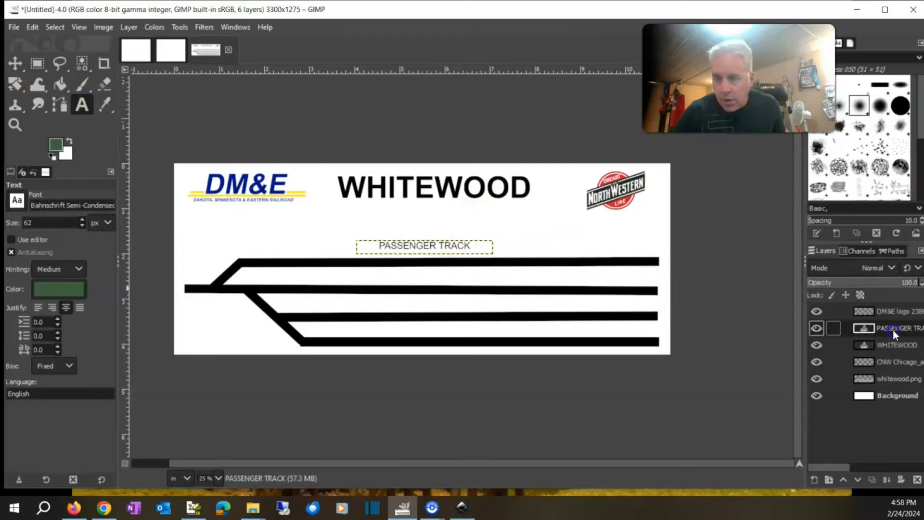
right_click(894, 330)
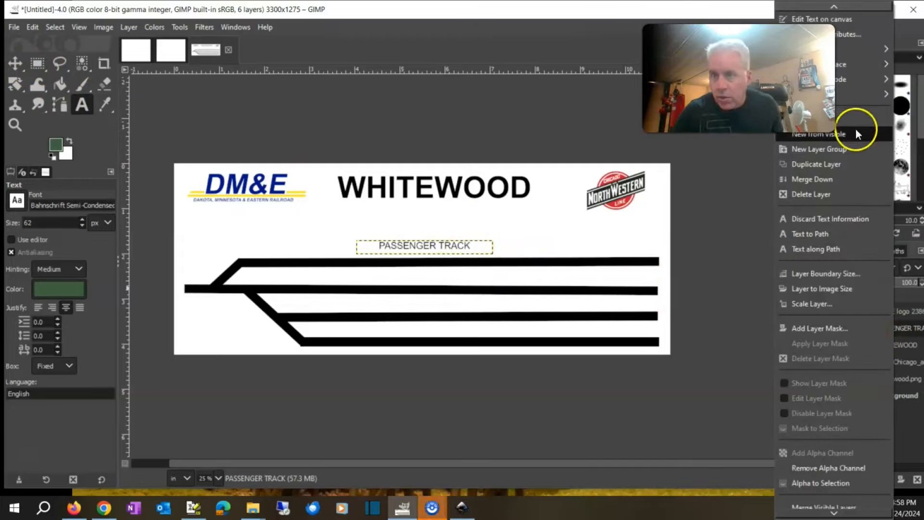
click(837, 164)
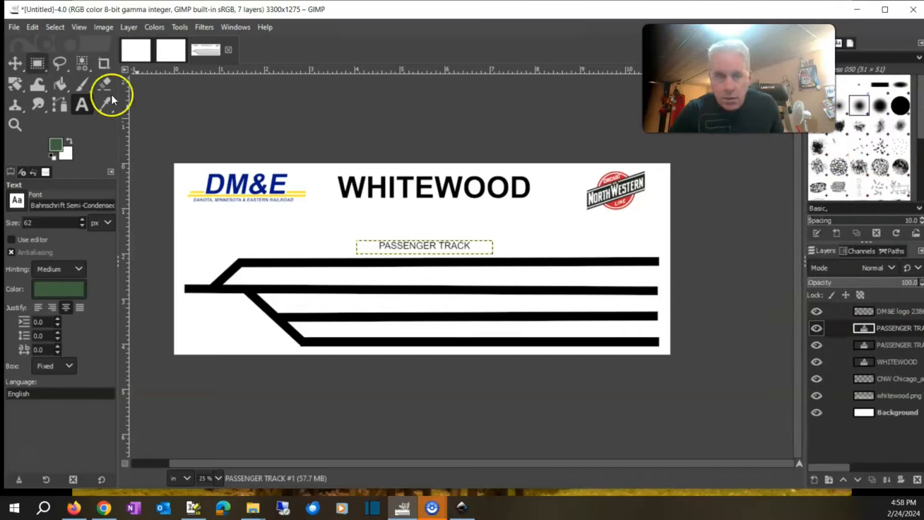
click(15, 63)
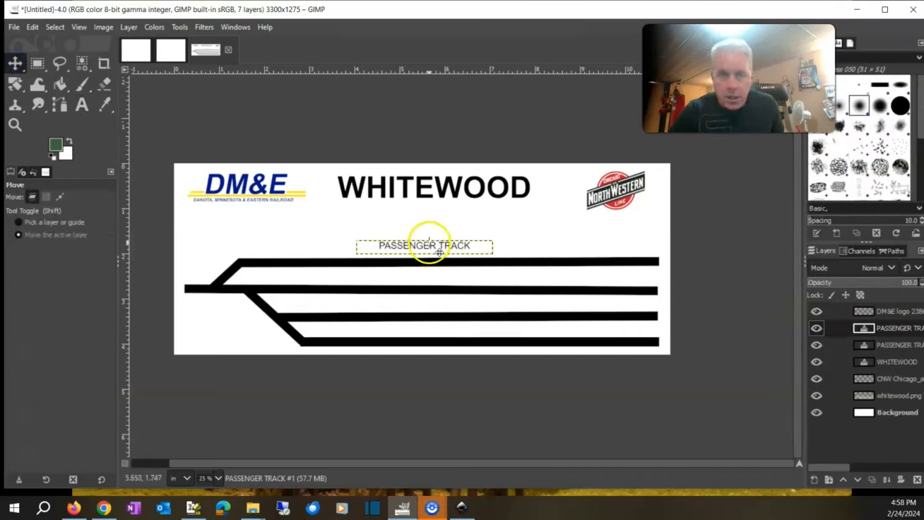
drag(439, 252, 438, 283)
right_click(888, 329)
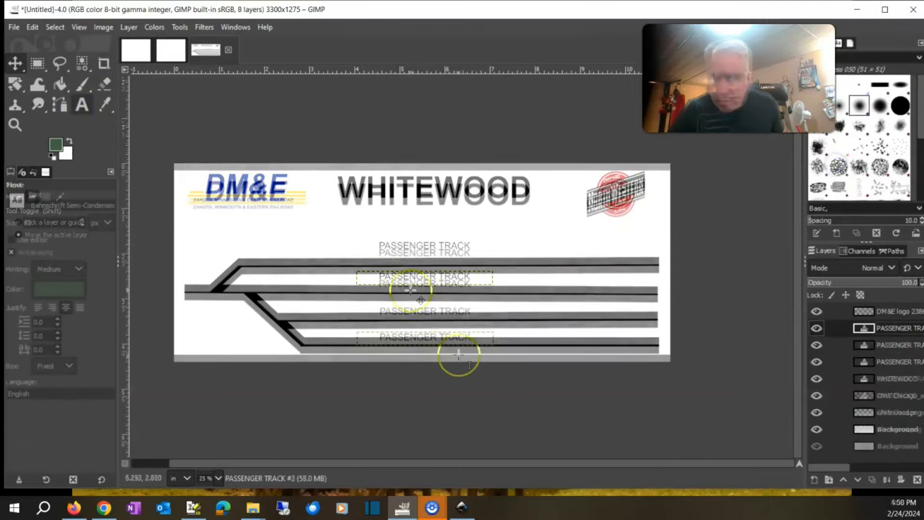
- Change the label above the lowest track to TRACK 2
click(455, 336)
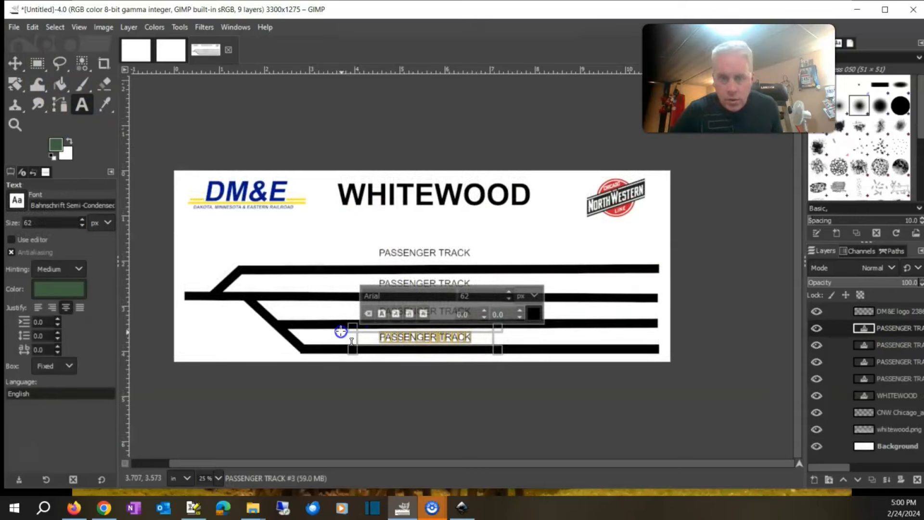
click(438, 337)
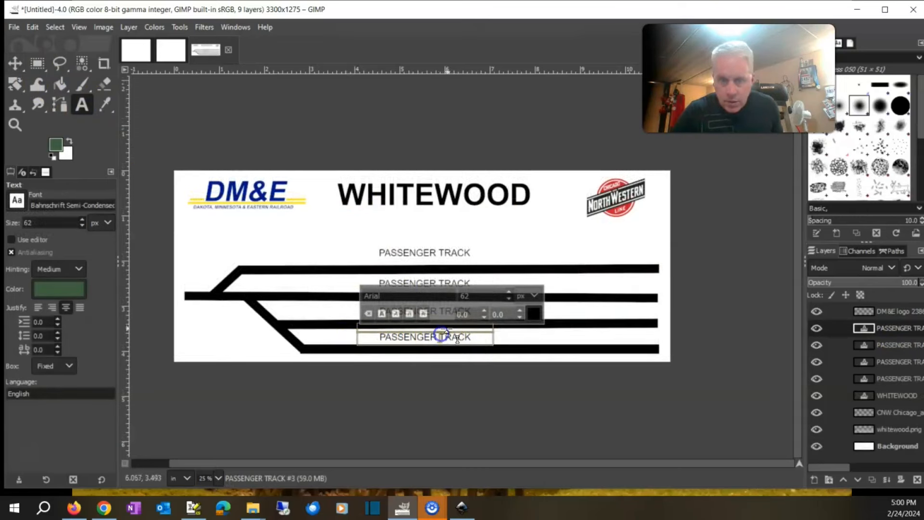
key(shift+Home)
key(BackSpace)
key(End)
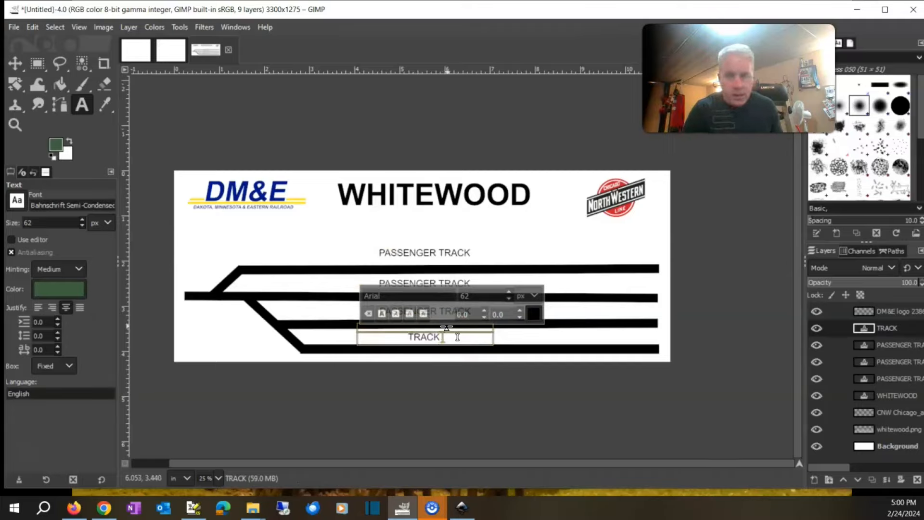
text(2)
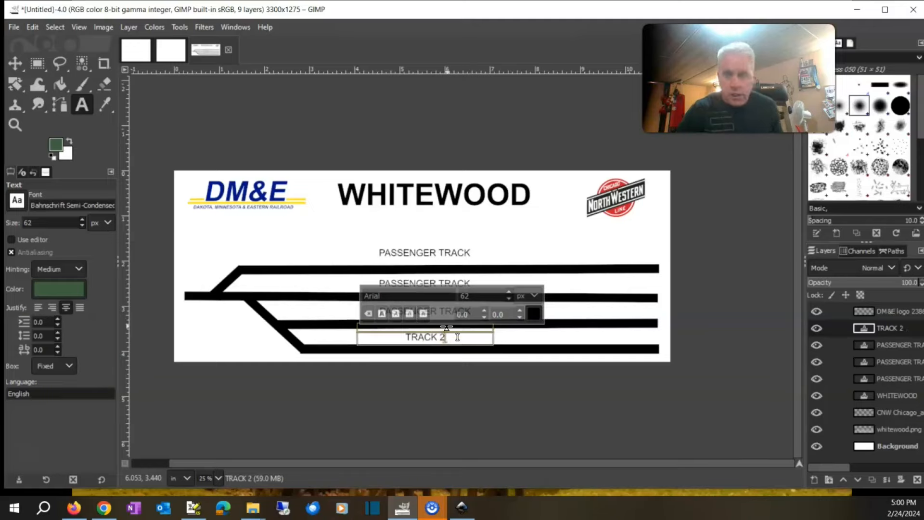
click(580, 310)
- Open the label above the third track for editing, undoing the accidental change to its text box
click(458, 308)
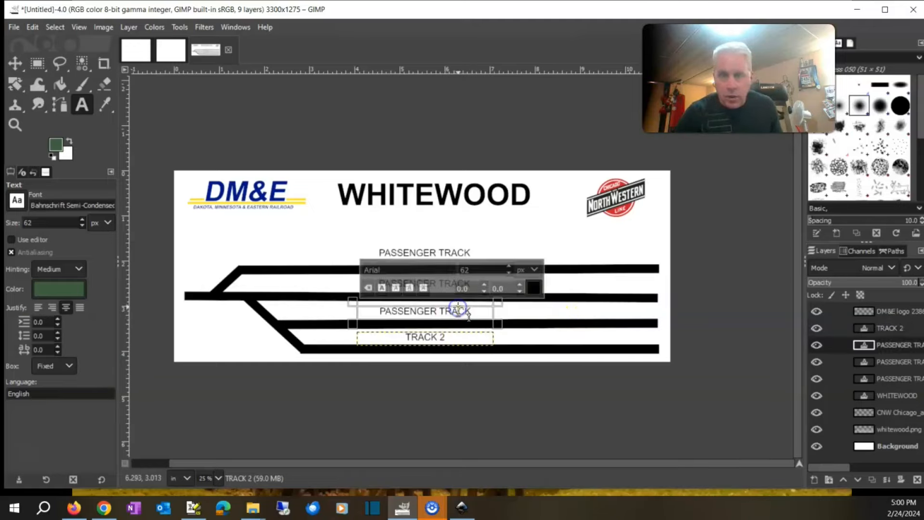
click(436, 306)
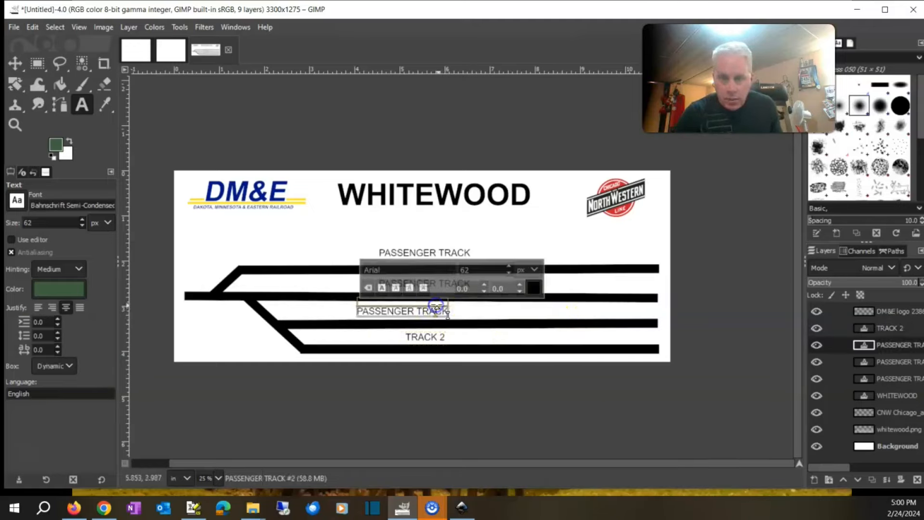
key(ctrl+z)
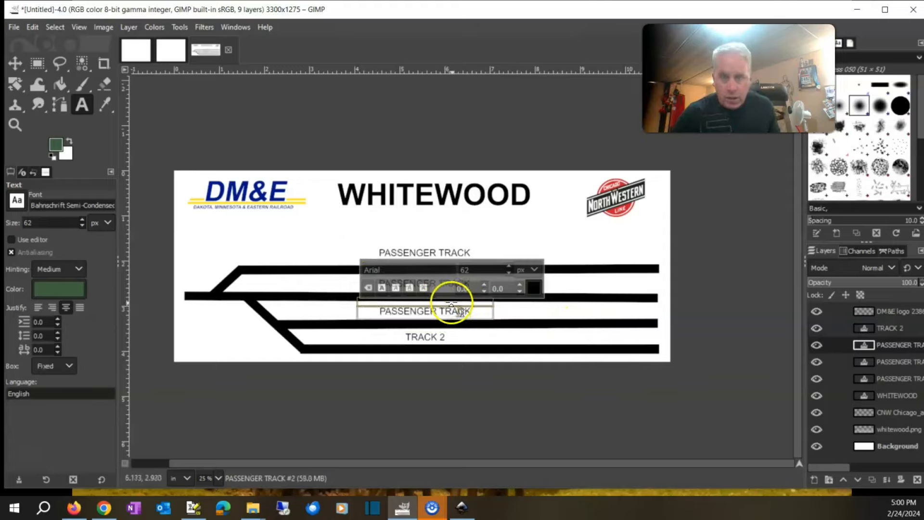
click(439, 307)
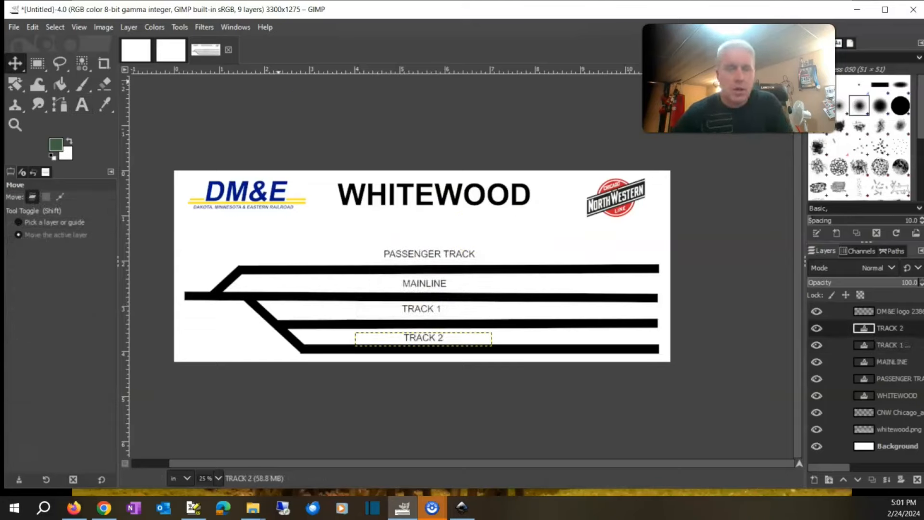
- Save the panel as Whitewood.xcf in the gimp folder, replacing the existing file
click(11, 26)
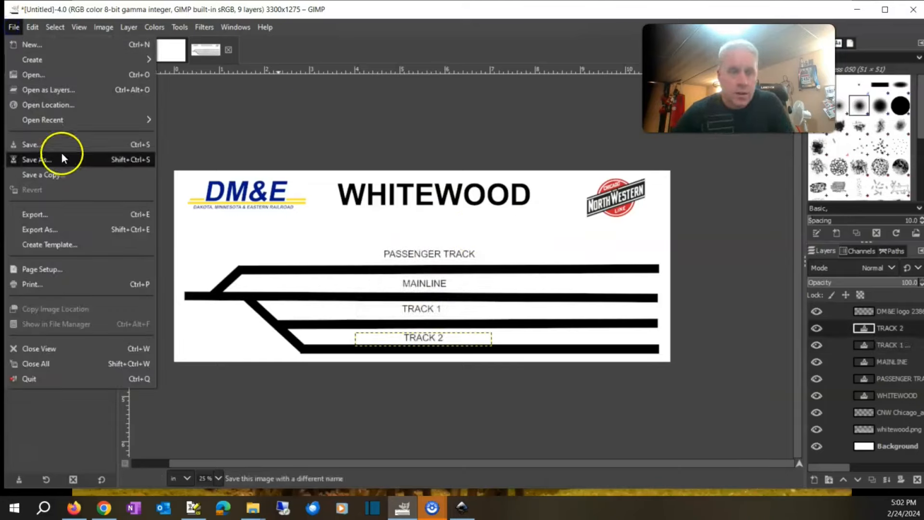
click(61, 159)
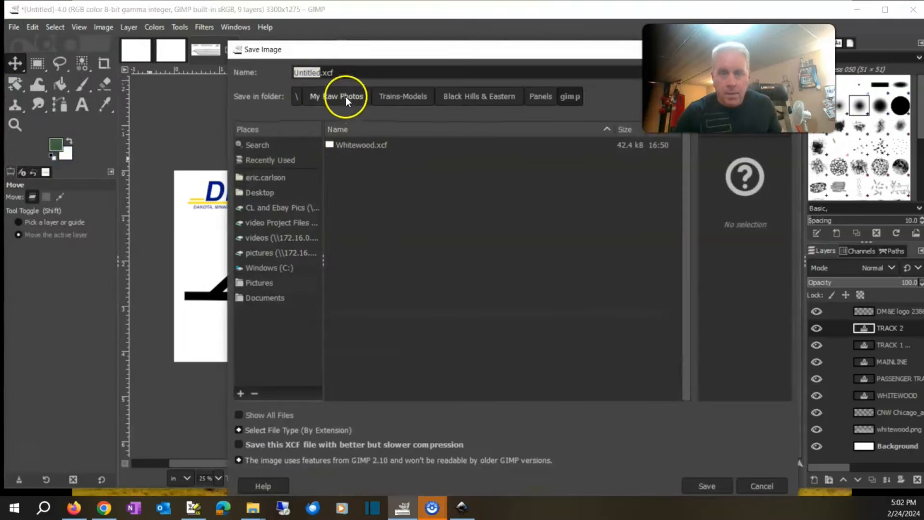
click(362, 153)
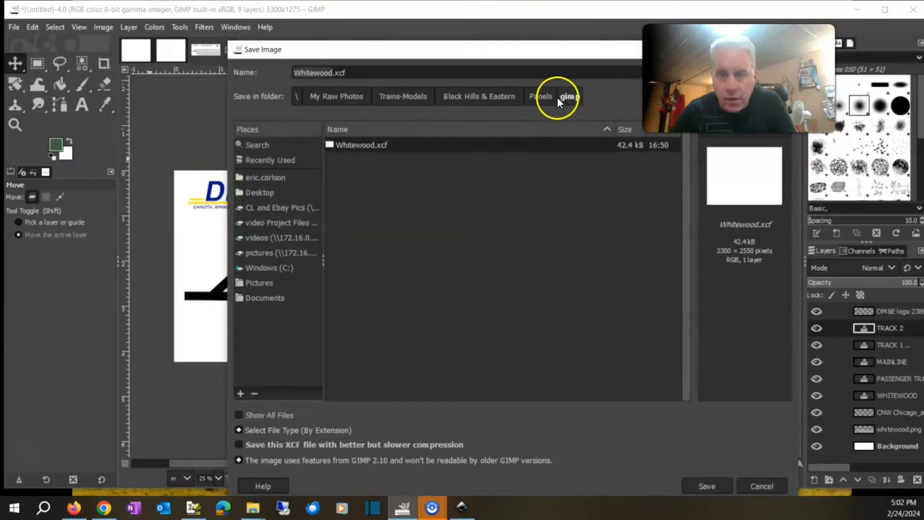
click(708, 486)
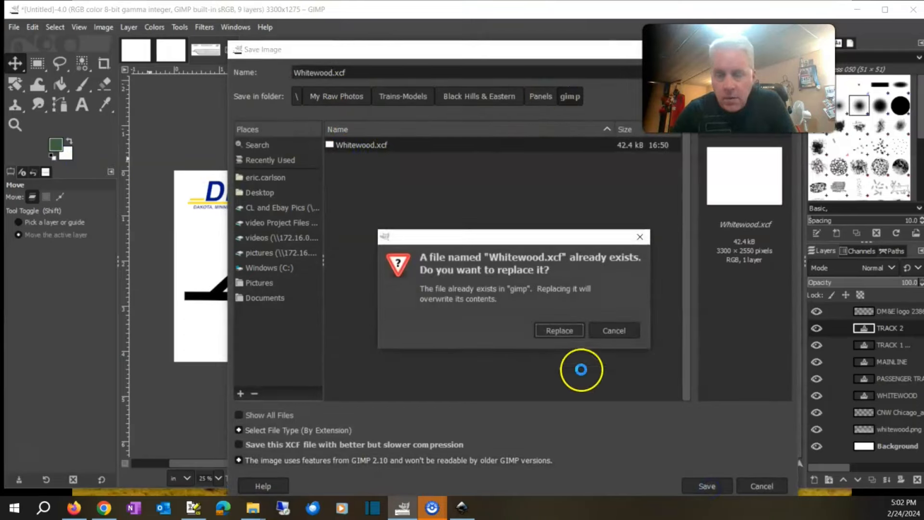
click(565, 332)
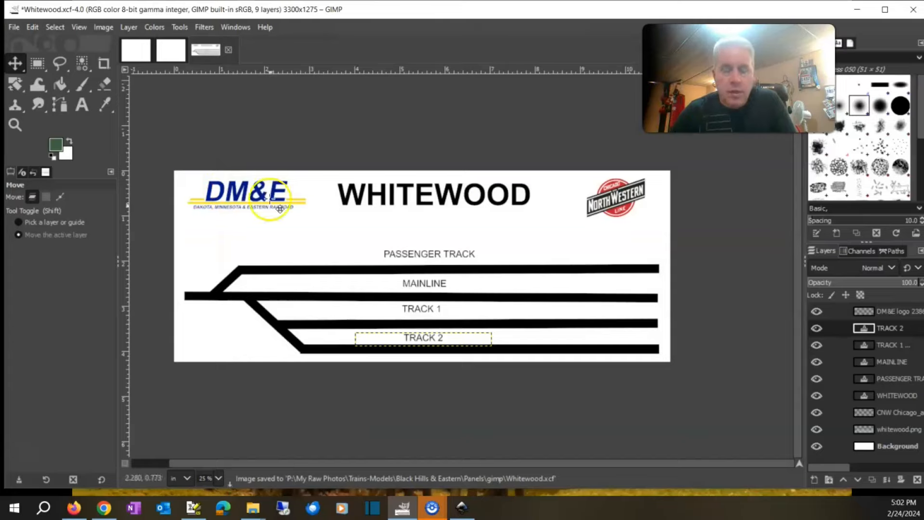
- Look up the New Layer Group command on the MAINLINE label layer inside the layer group
click(319, 227)
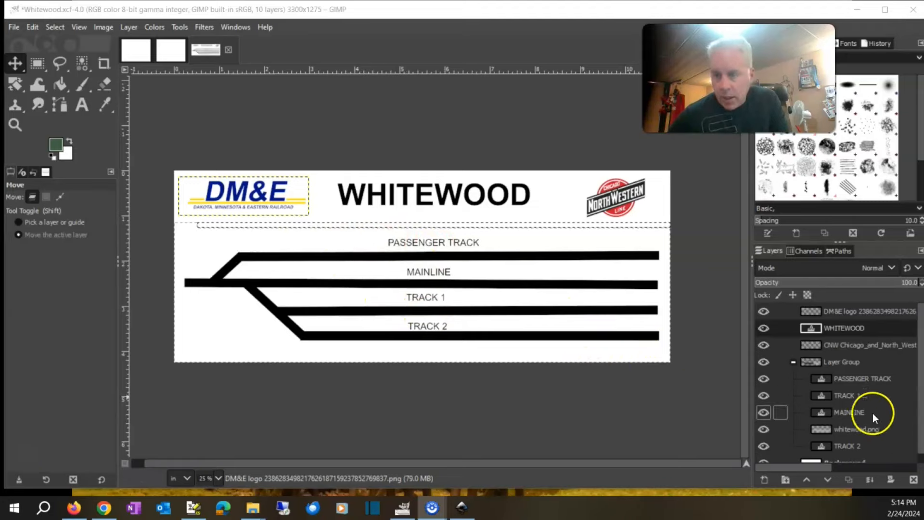
right_click(902, 412)
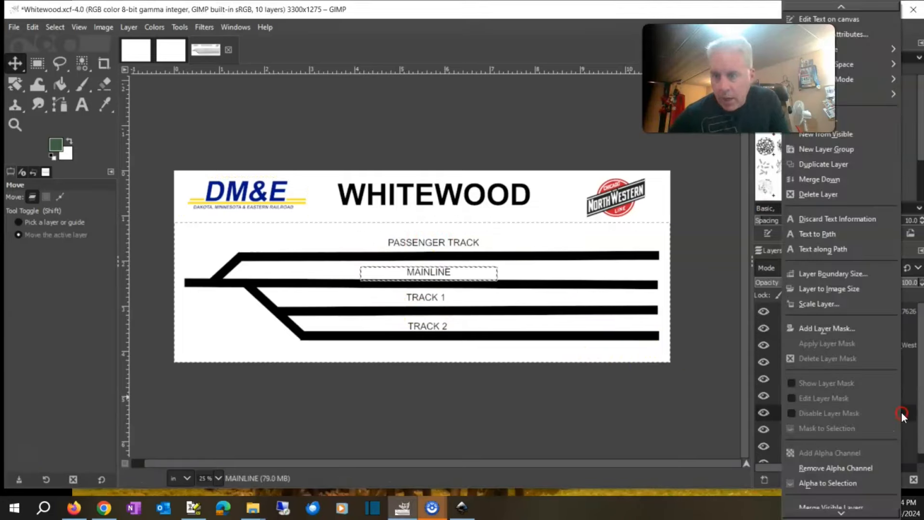
click(843, 149)
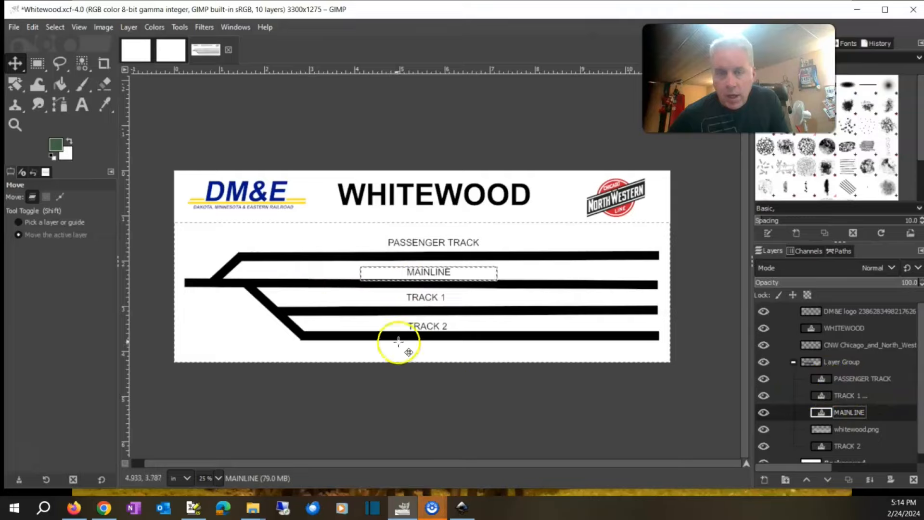
- Add a WEST text label in the lower-left corner of the panel, below the tracks
click(82, 109)
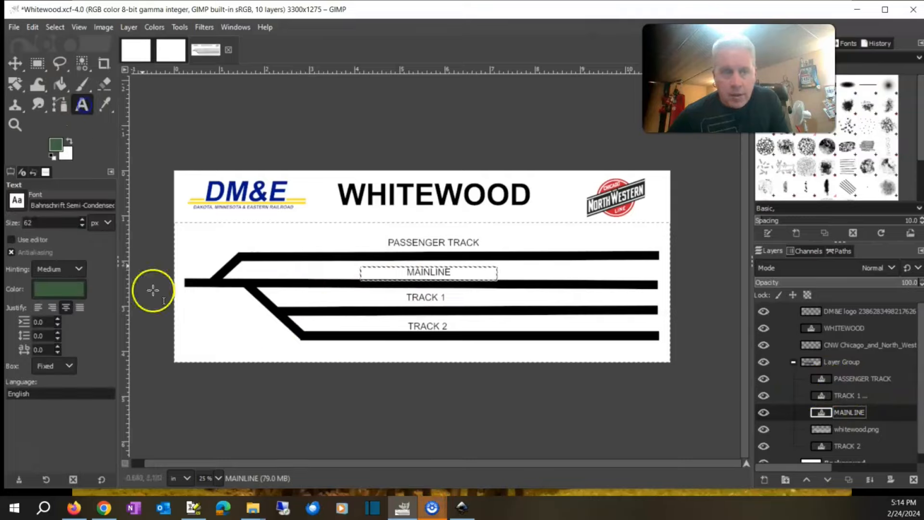
drag(178, 346, 284, 362)
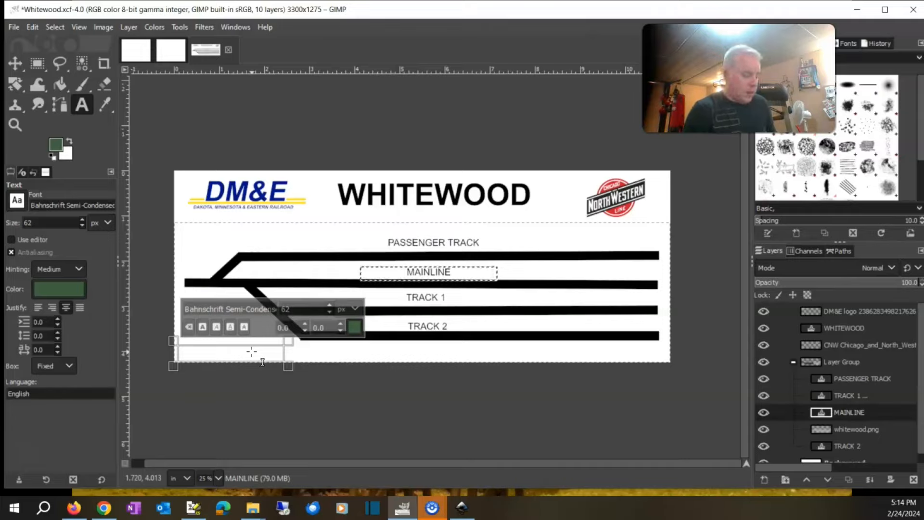
text(W)
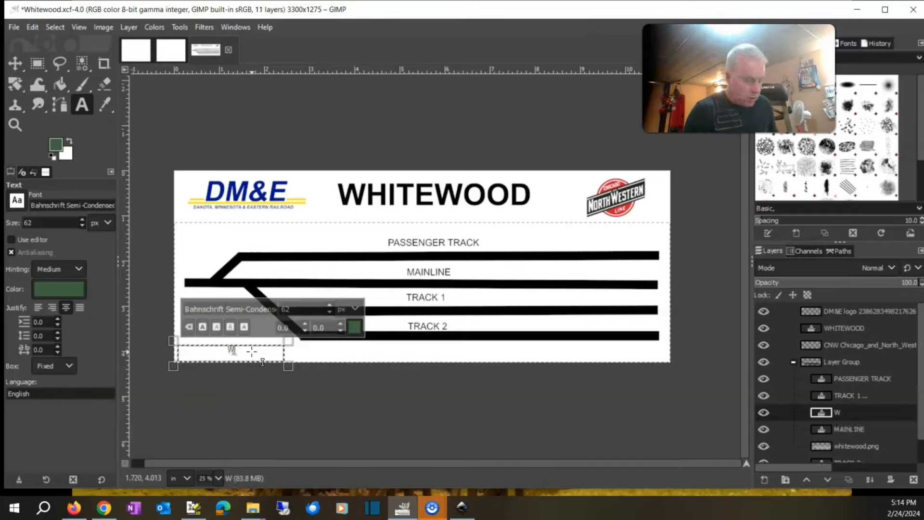
text(EST)
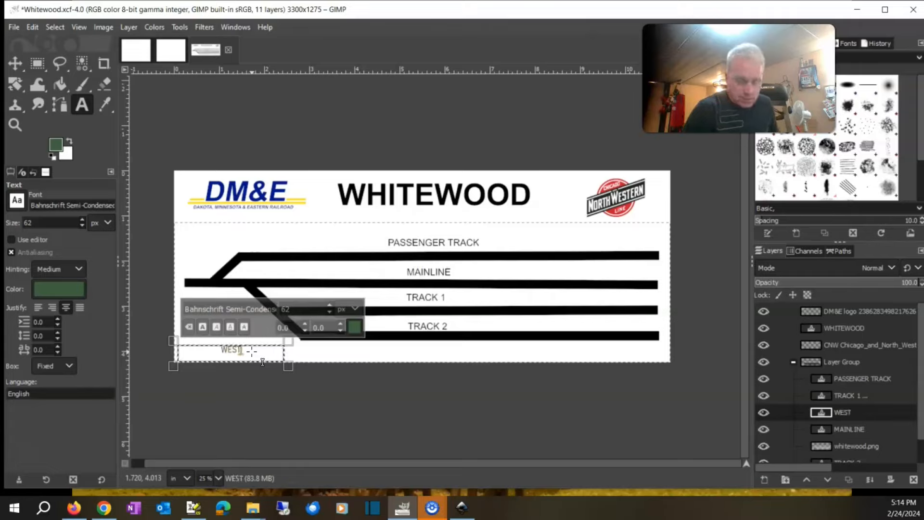
click(315, 280)
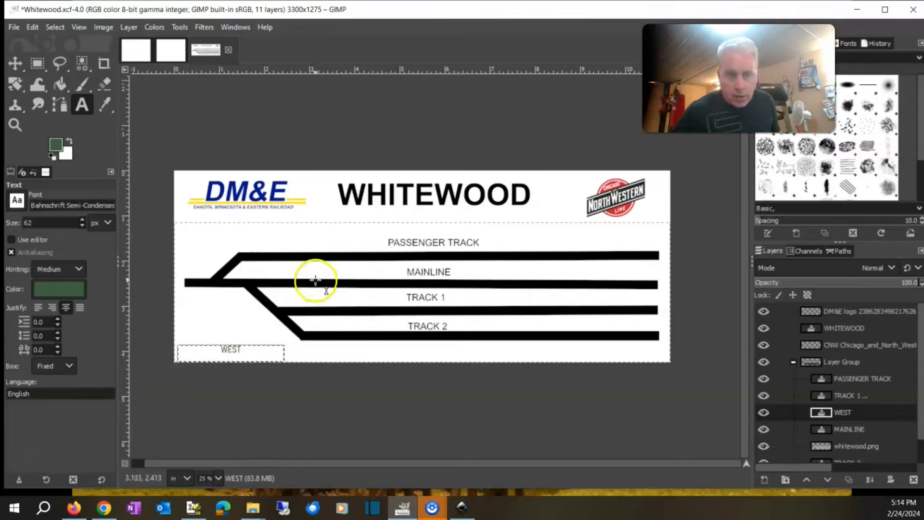
click(224, 348)
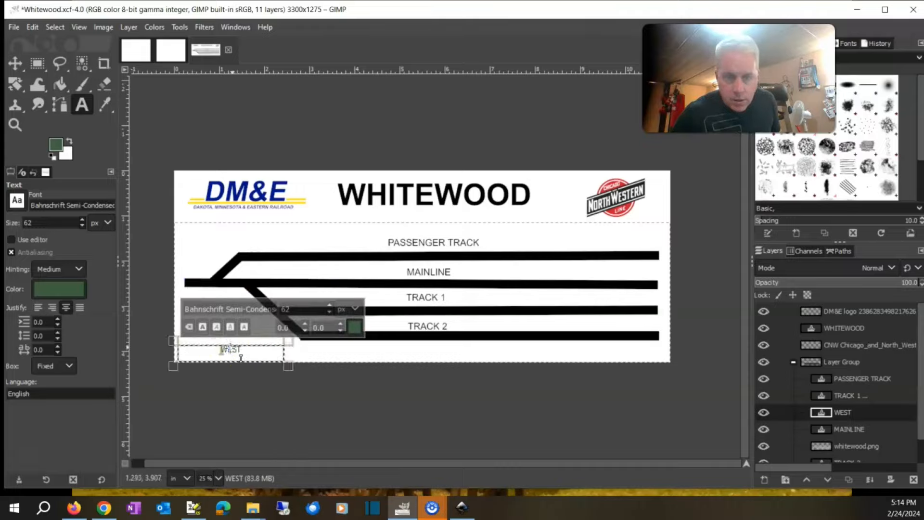
click(688, 393)
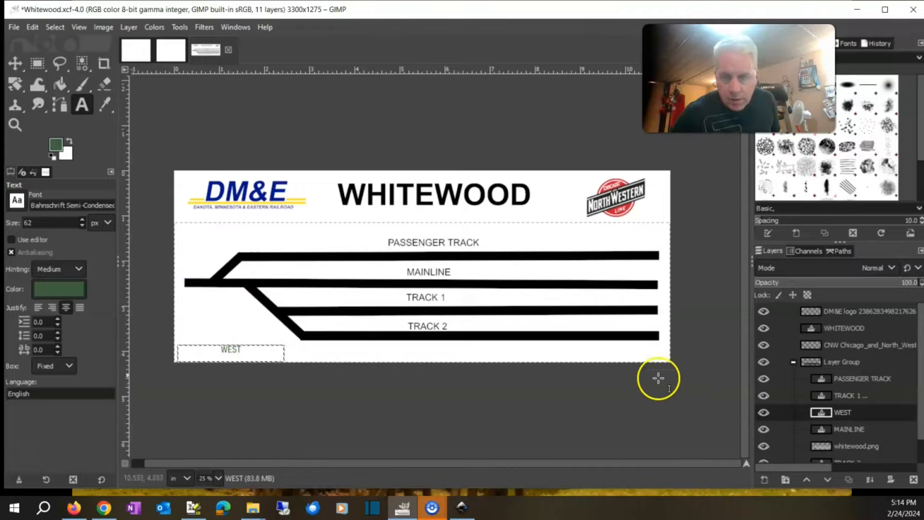
- Duplicate the WEST label layer
right_click(252, 355)
mouse_move(310, 224)
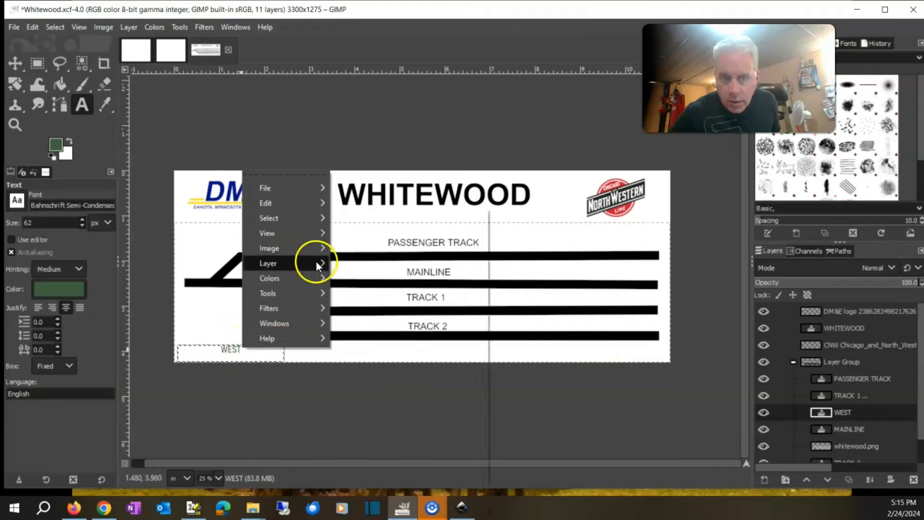
mouse_move(316, 263)
click(382, 273)
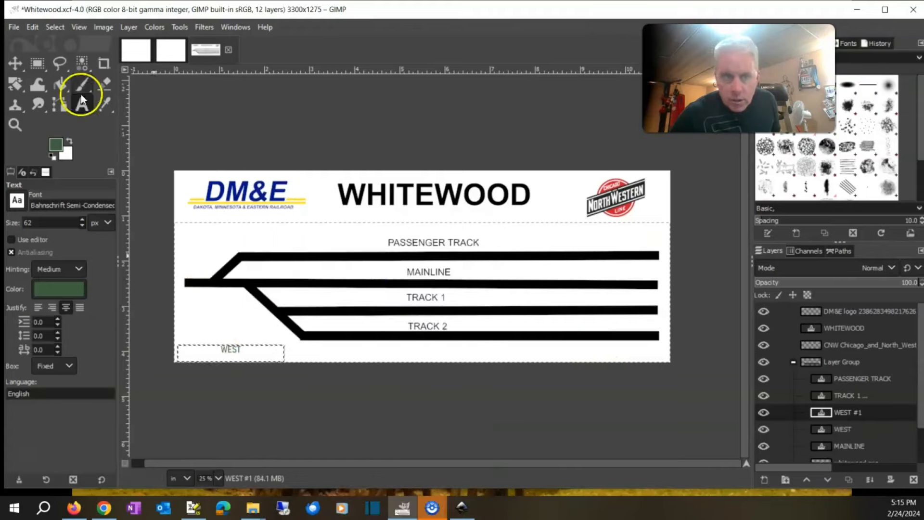
- Move the duplicated label to the panel's lower-right corner and change its text to EAST
click(18, 64)
drag(246, 348, 632, 365)
click(631, 353)
click(632, 353)
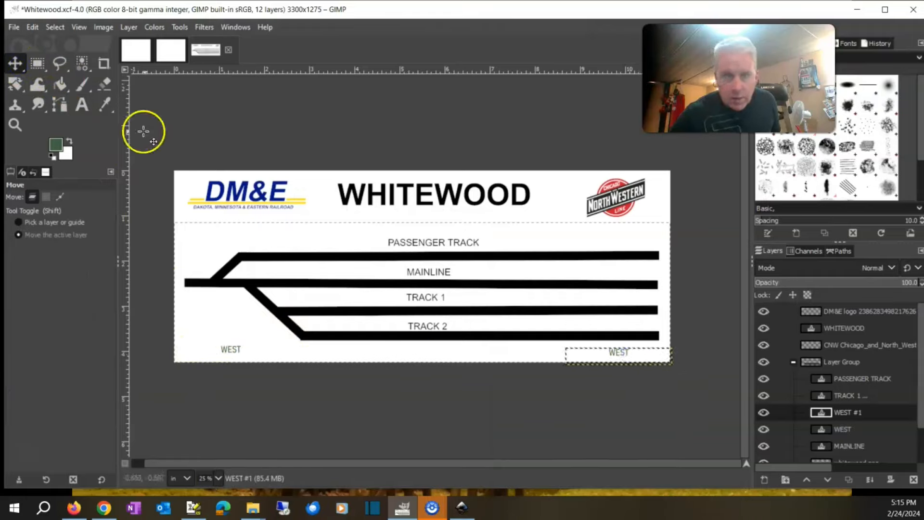
click(91, 108)
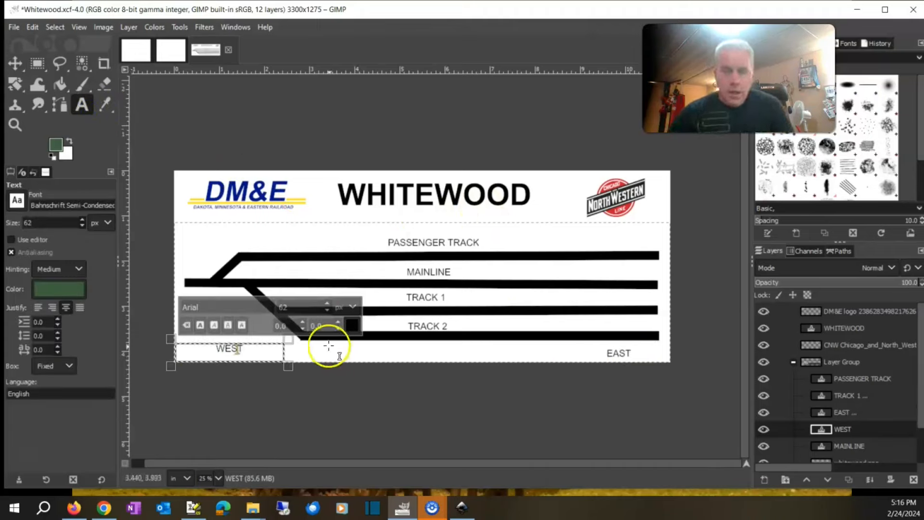
- Add the text Elev. 3655' in Arial and place it centred beneath the WHITEWOOD title
drag(325, 347, 526, 361)
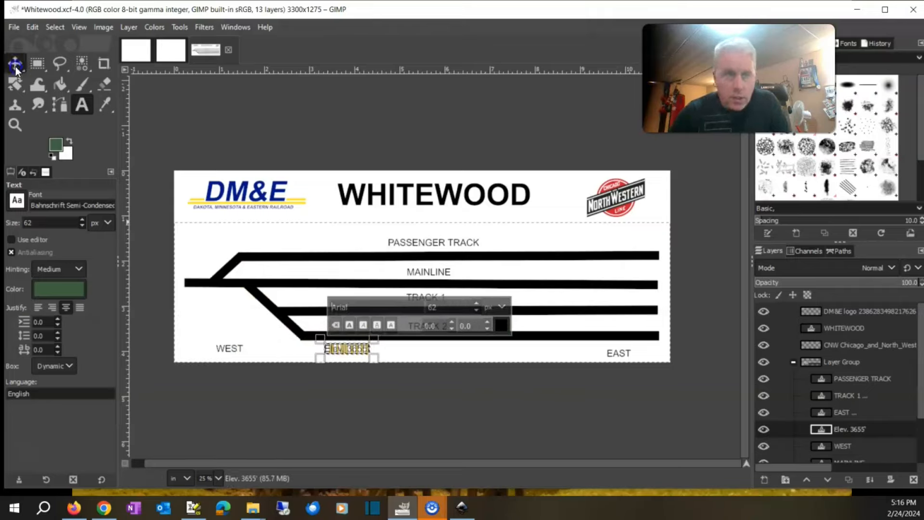
click(16, 68)
drag(344, 344, 426, 213)
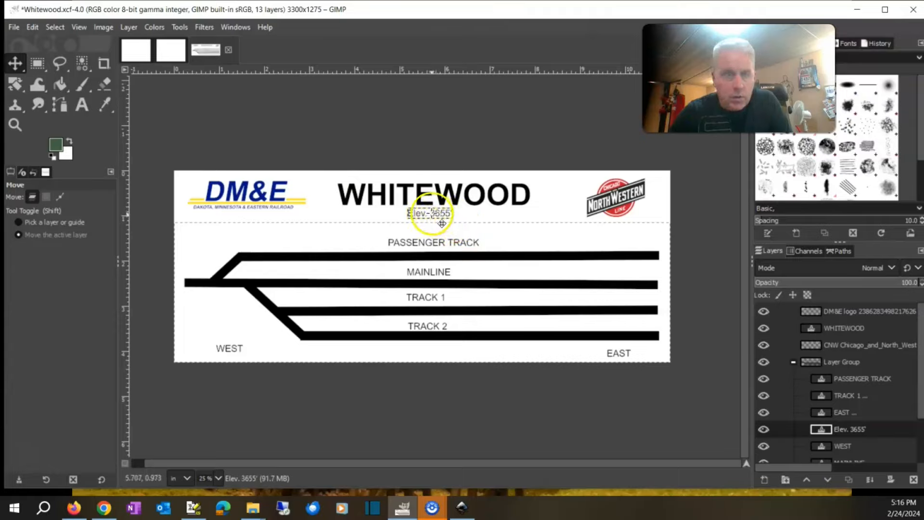
- Take the Elev. 3655' layer out of the layer group to above WHITEWOOD and set its text size to 100 px
click(80, 110)
click(435, 204)
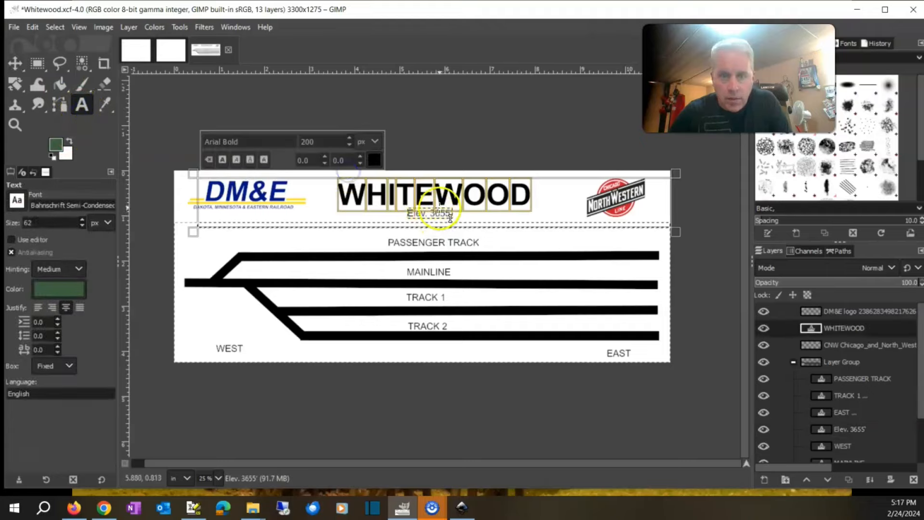
click(428, 213)
text(1)
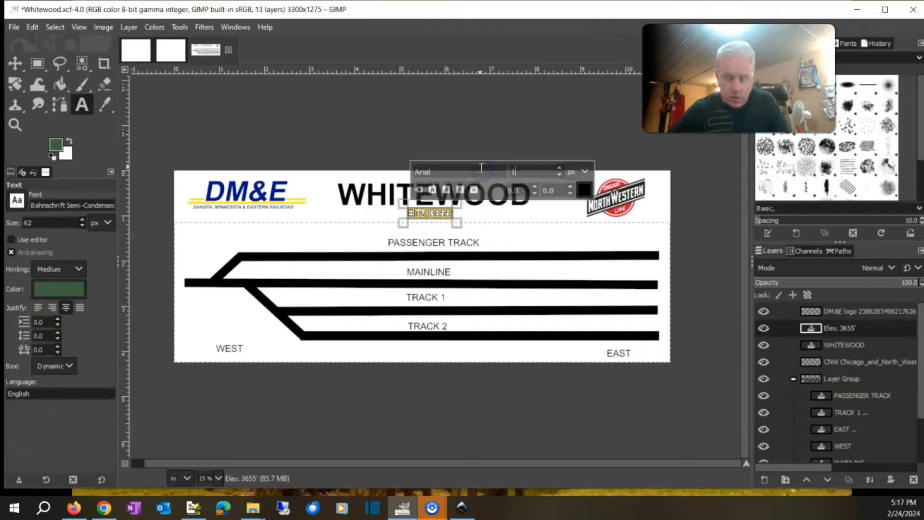
text(00)
key(Return)
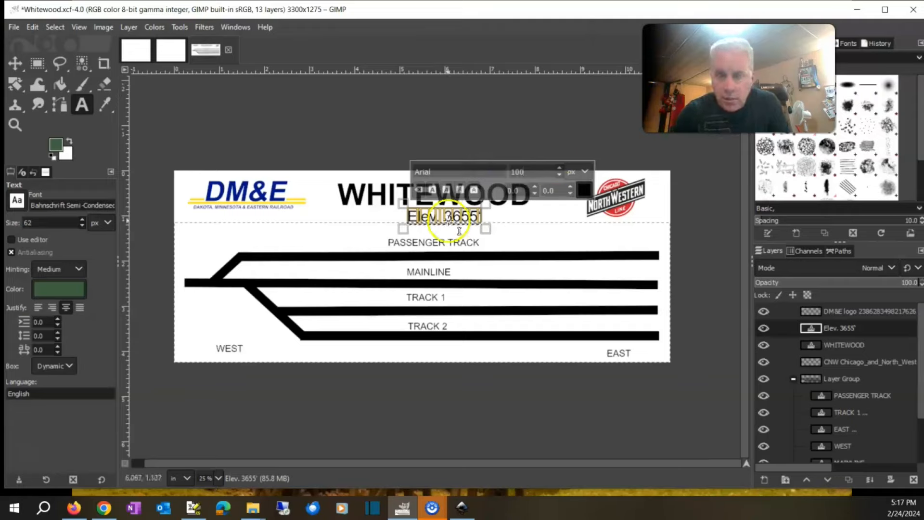
- Widen the Elev. 3655' text box to span the width of the WHITEWOOD title so the text sits centred beneath it
drag(459, 231, 332, 218)
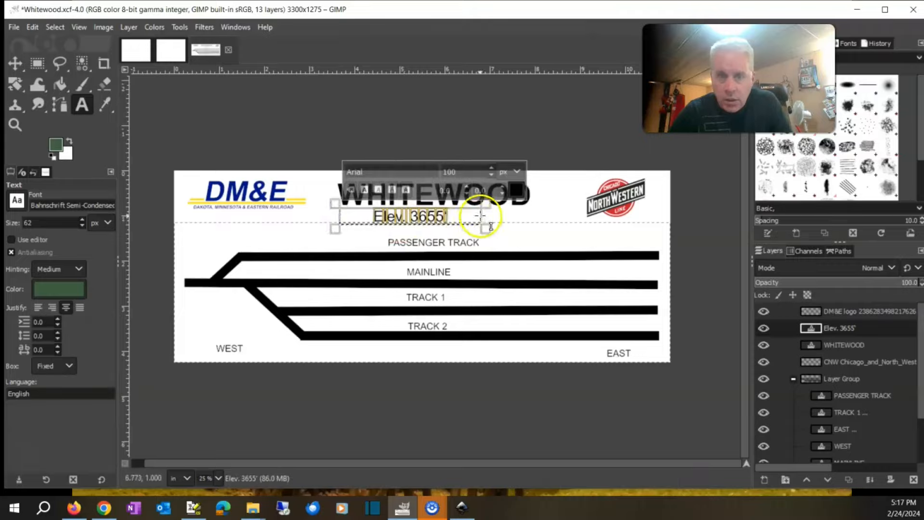
drag(509, 215, 532, 213)
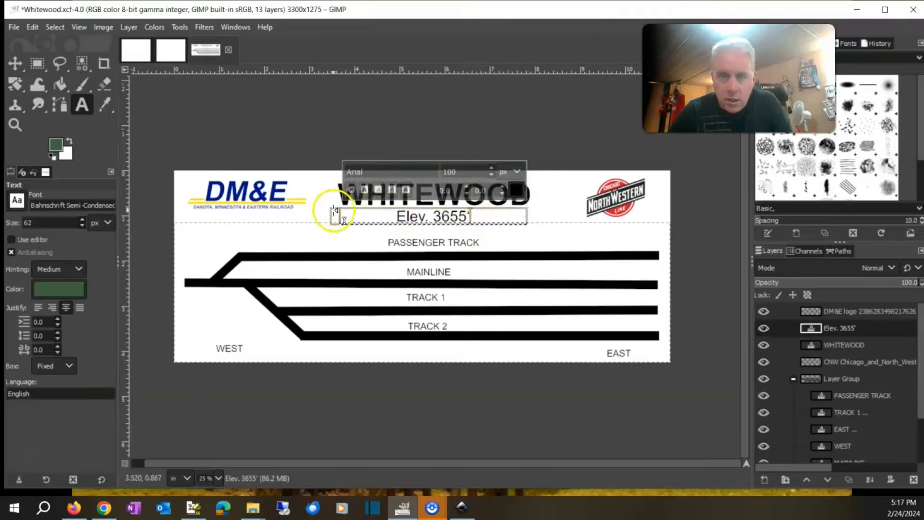
drag(336, 207, 332, 212)
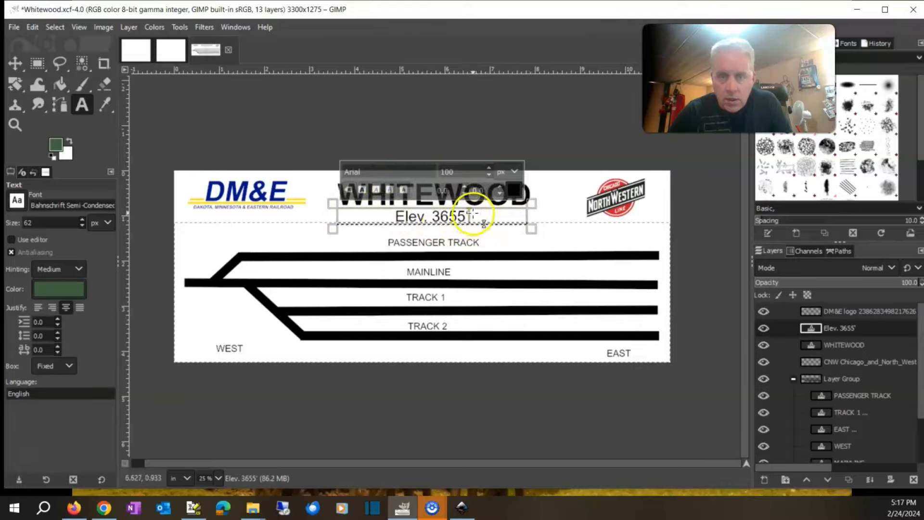
click(551, 183)
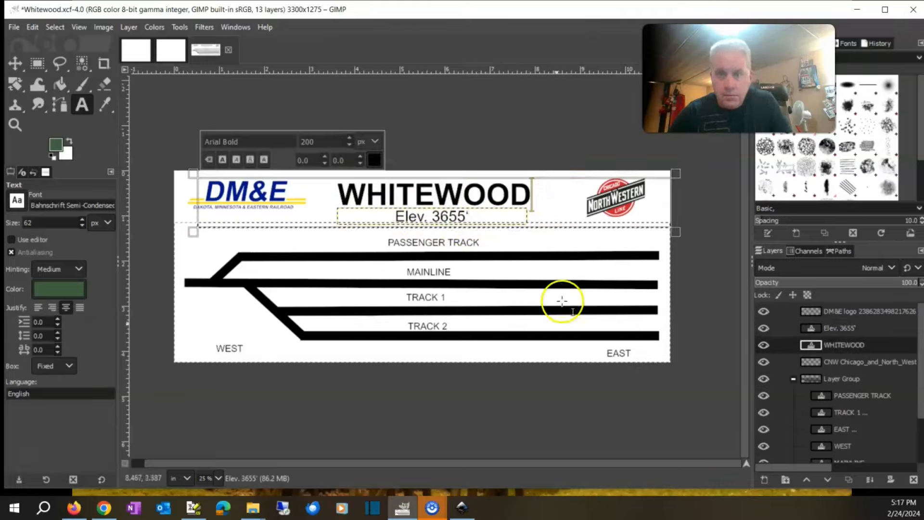
click(532, 338)
click(616, 341)
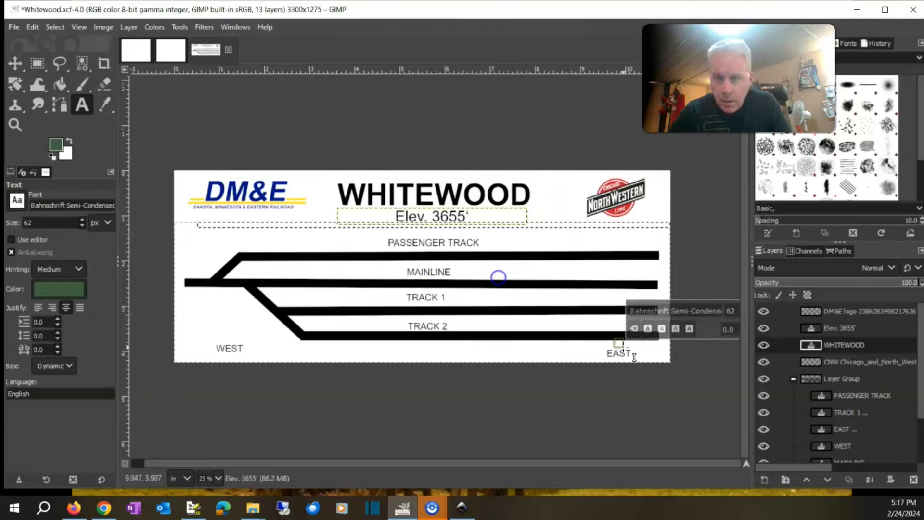
key(Escape)
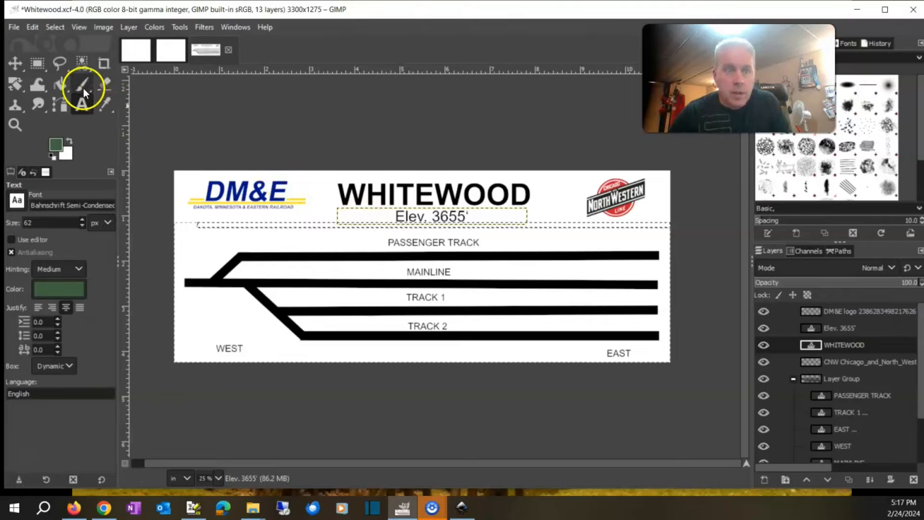
click(15, 62)
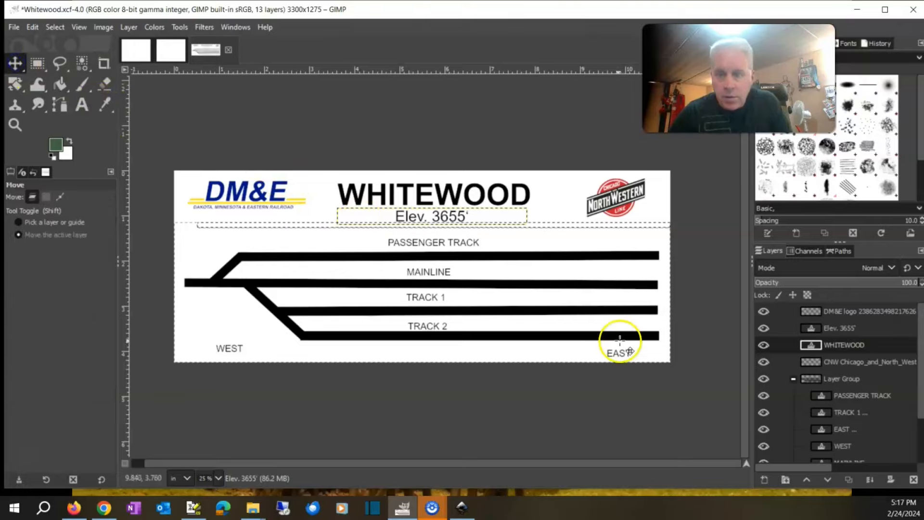
mouse_move(613, 344)
mouse_down()
mouse_move(628, 348)
mouse_move(613, 350)
mouse_up()
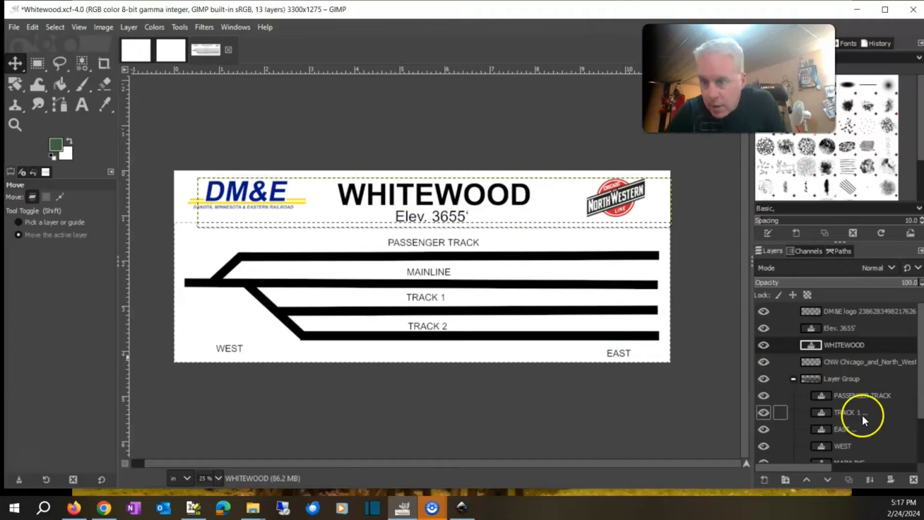
- Take the WEST and EAST label layers out of the layer group, placing both directly above it with EAST over WEST
drag(852, 445, 859, 380)
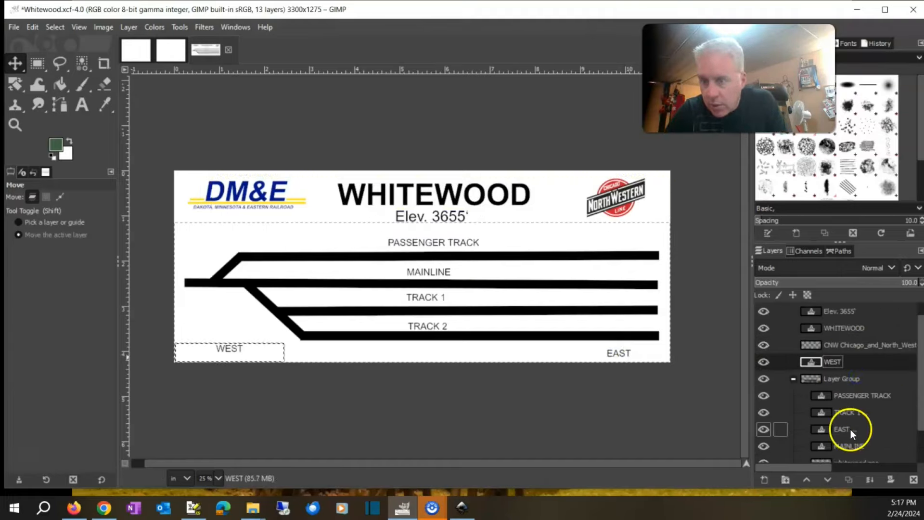
drag(846, 429, 855, 361)
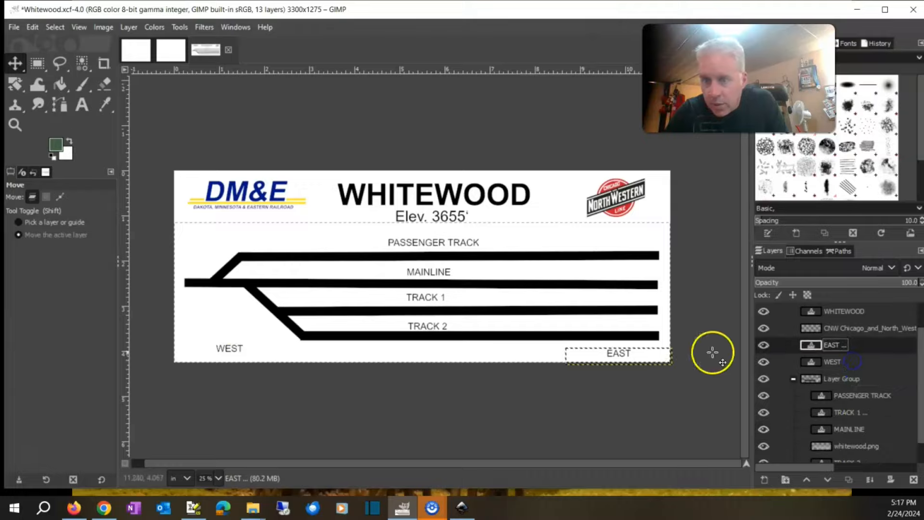
- Shift the EAST and WEST labels outward to the panel's lower right and left edges and save Whitewood.xcf
drag(646, 370, 656, 352)
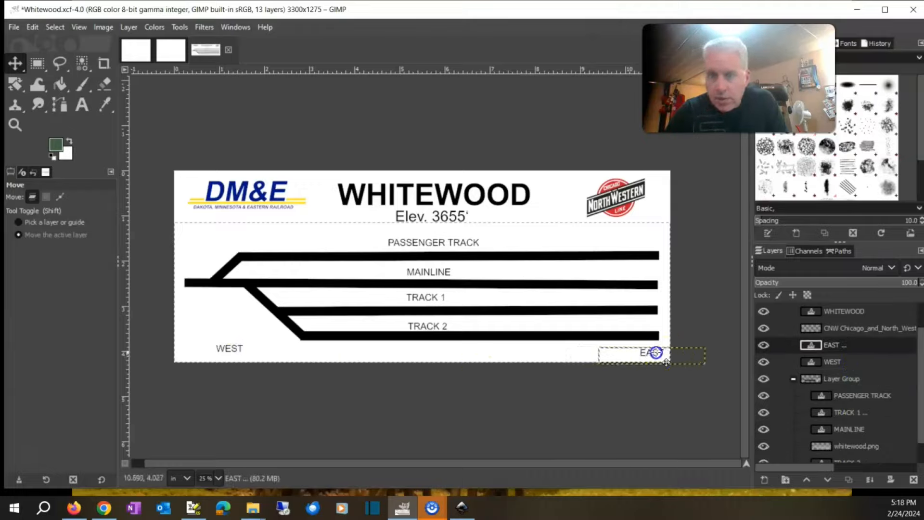
click(818, 361)
drag(233, 346, 220, 346)
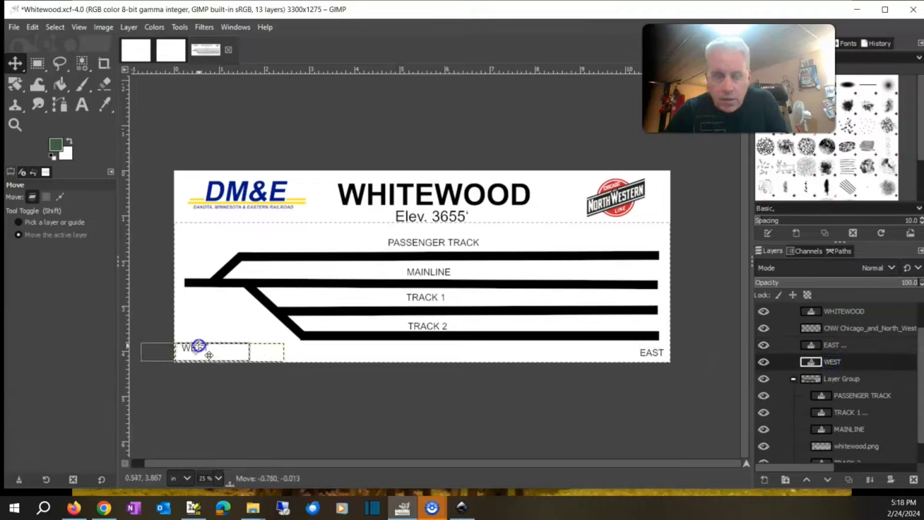
drag(198, 346, 197, 349)
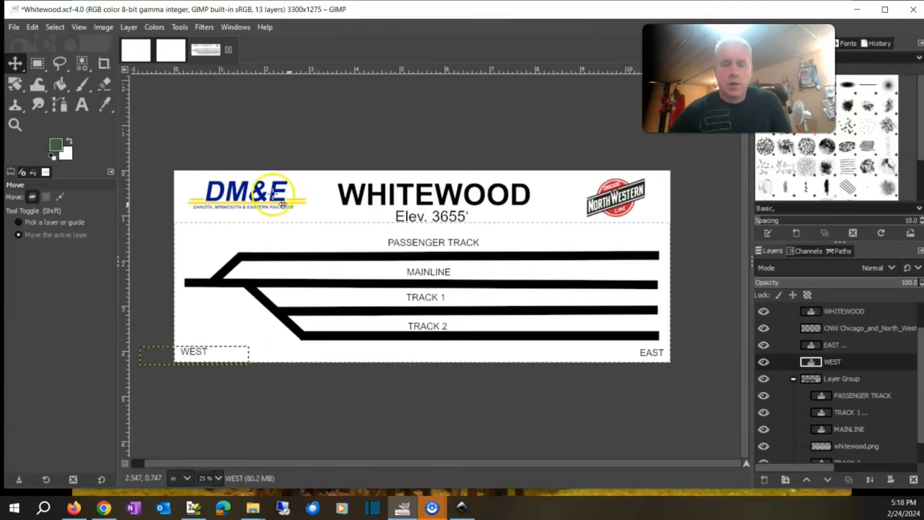
key(ctrl+s)
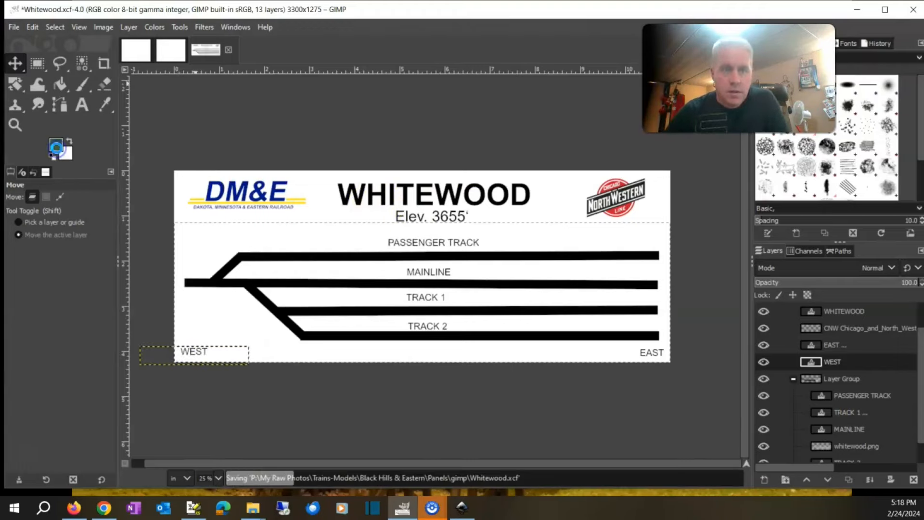